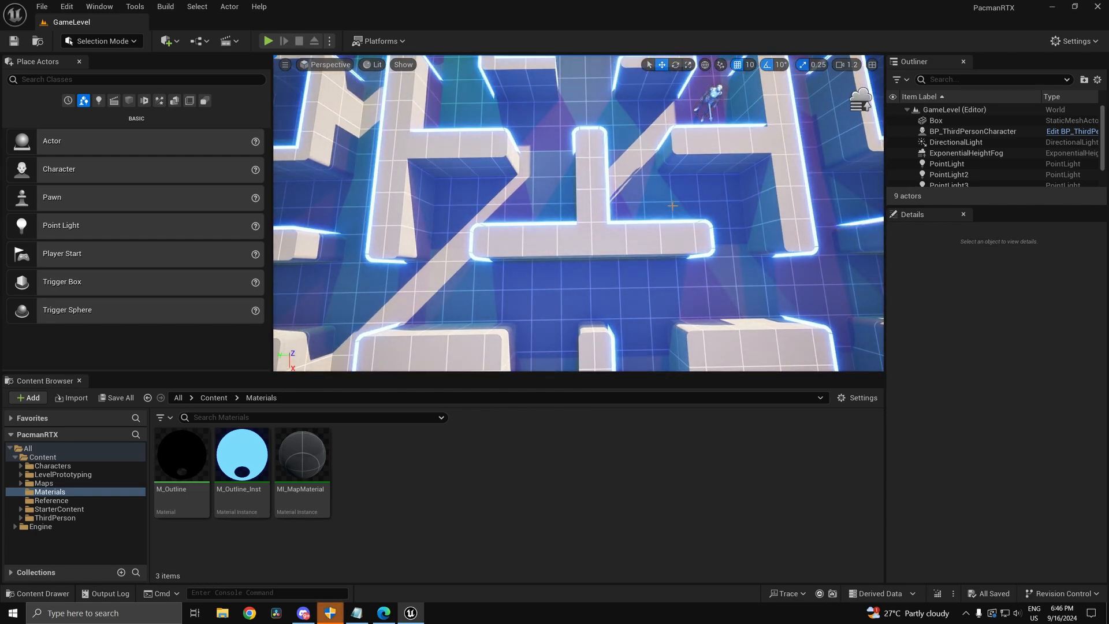
Step: Fly the viewport camera around the maze level to look over its glowing walls
{"action": "right_click_drag", "start_coordinate": [679, 198], "coordinate": [485, 194]}
{"action": "key", "text": "s"}
{"action": "key", "text": "w"}
{"action": "key", "text": "w"}
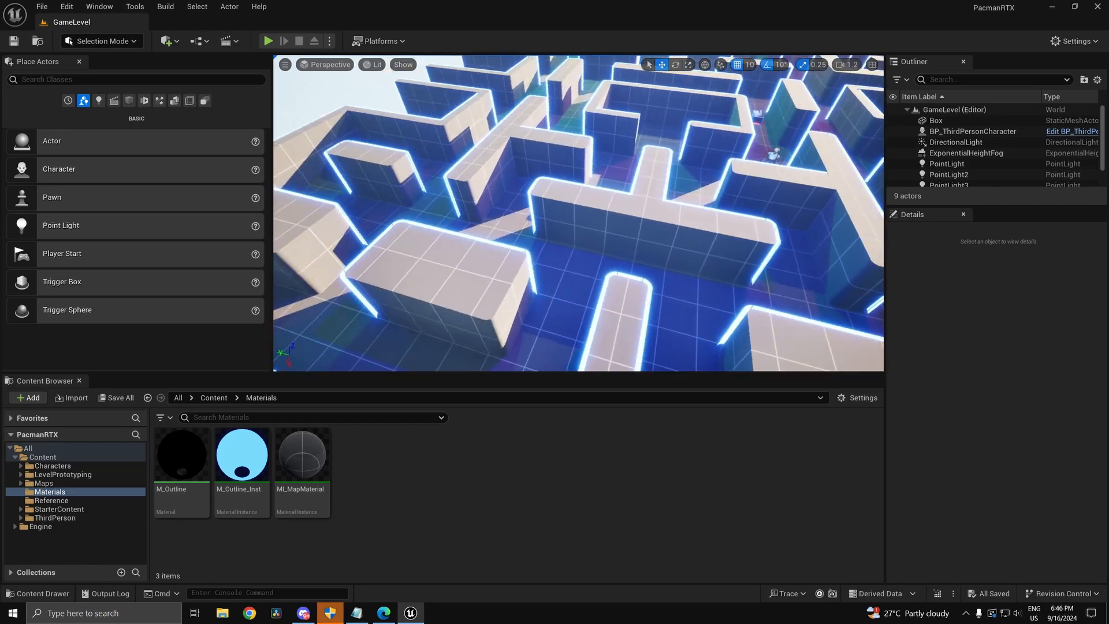
{"action": "key", "text": "w"}
{"action": "right_click_drag", "start_coordinate": [347, 156], "coordinate": [337, 154]}
Step: Switch the editor from Selection Mode into Modeling Mode
{"action": "left_click", "coordinate": [101, 41]}
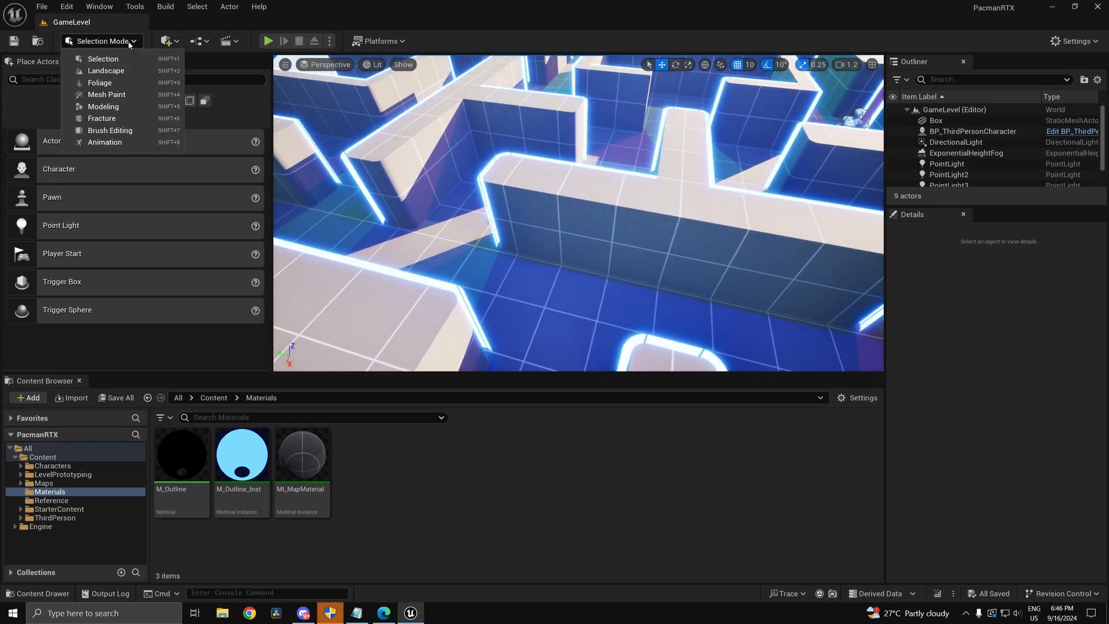
{"action": "left_click", "coordinate": [104, 111]}
{"action": "right_click_drag", "start_coordinate": [578, 214], "coordinate": [375, 173]}
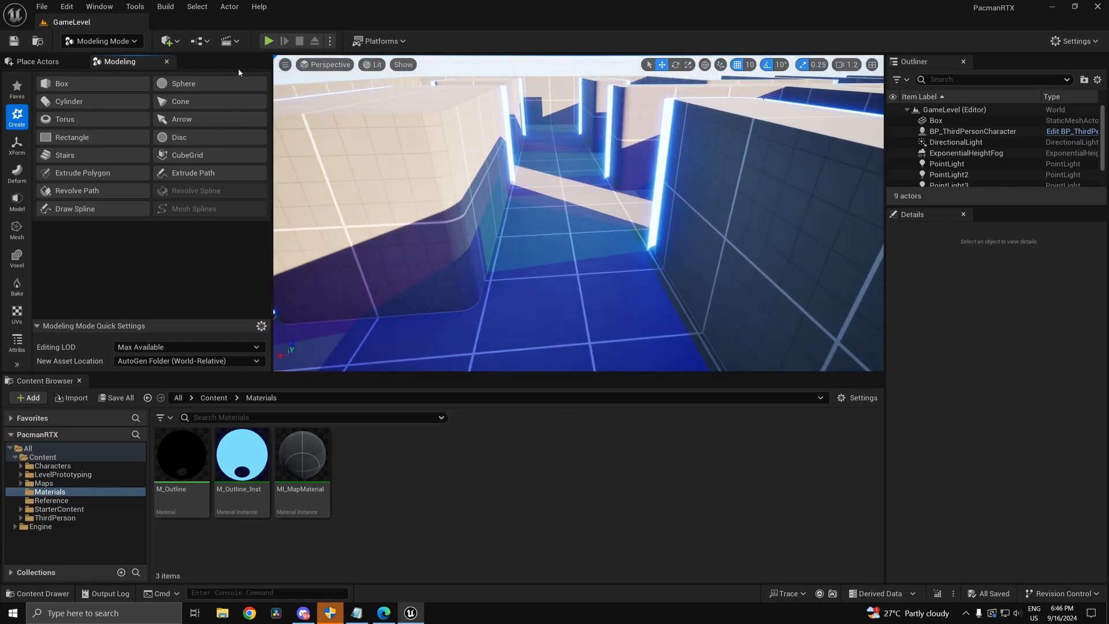
Step: Place a radius-60 sphere in the maze corridor at 1000, 270, 120
{"action": "left_click", "coordinate": [219, 82]}
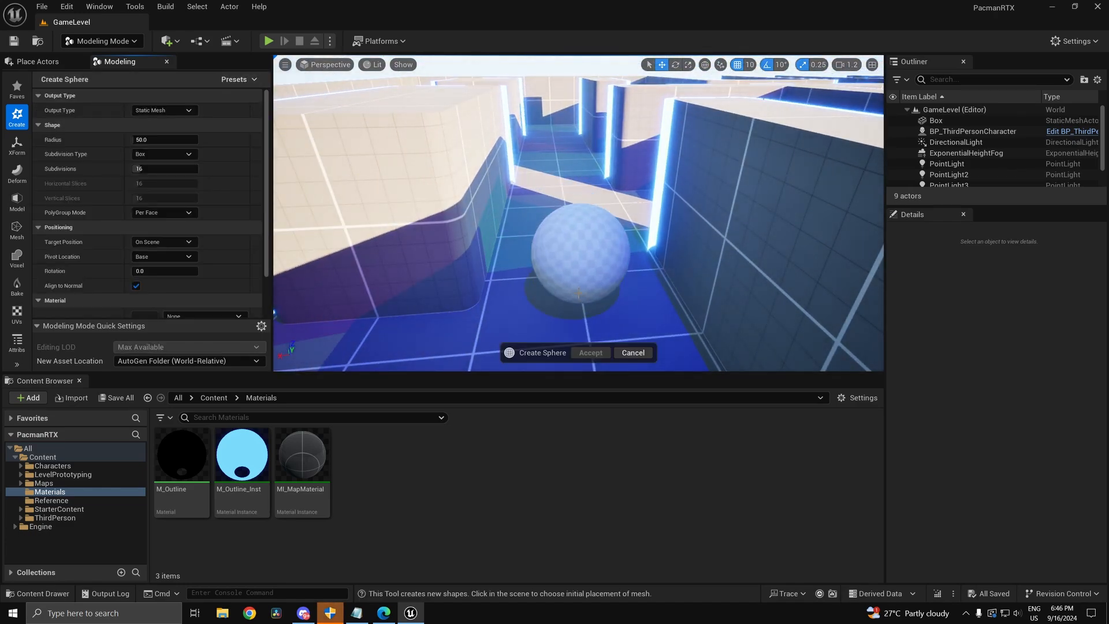
{"action": "left_click", "coordinate": [578, 293]}
{"action": "mouse_move", "coordinate": [579, 293]}
{"action": "right_mouse_down"}
{"action": "mouse_move", "coordinate": [600, 289]}
{"action": "mouse_move", "coordinate": [583, 289]}
{"action": "mouse_move", "coordinate": [595, 312]}
{"action": "mouse_move", "coordinate": [566, 315]}
{"action": "mouse_move", "coordinate": [564, 269]}
{"action": "mouse_move", "coordinate": [569, 300]}
{"action": "mouse_move", "coordinate": [580, 286]}
{"action": "mouse_move", "coordinate": [575, 303]}
{"action": "right_mouse_up"}
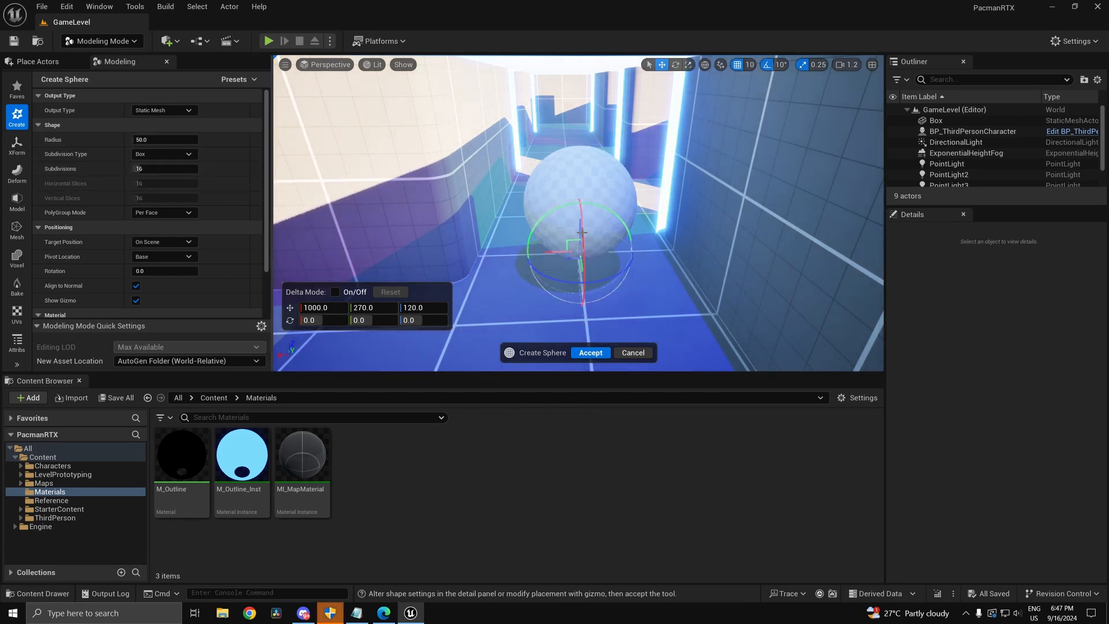
{"action": "left_click", "coordinate": [165, 139]}
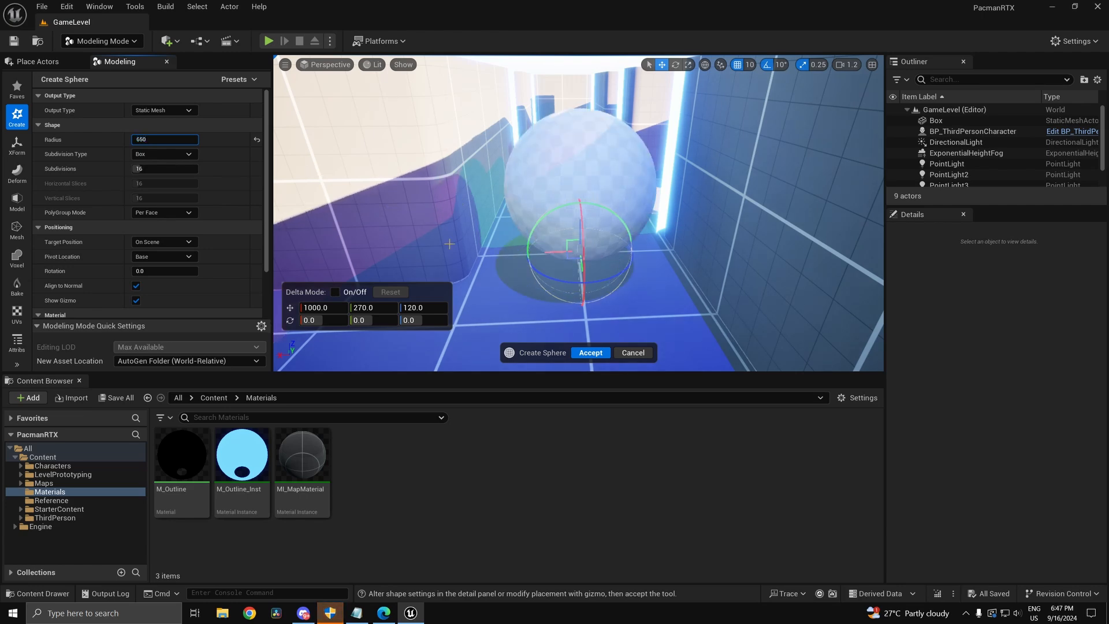
{"action": "key", "text": "s"}
{"action": "right_click_drag", "start_coordinate": [565, 208], "coordinate": [508, 254]}
{"action": "key", "text": "w"}
{"action": "key", "text": "s"}
{"action": "key", "text": "w"}
{"action": "key", "text": "w"}
{"action": "left_click", "coordinate": [595, 352]}
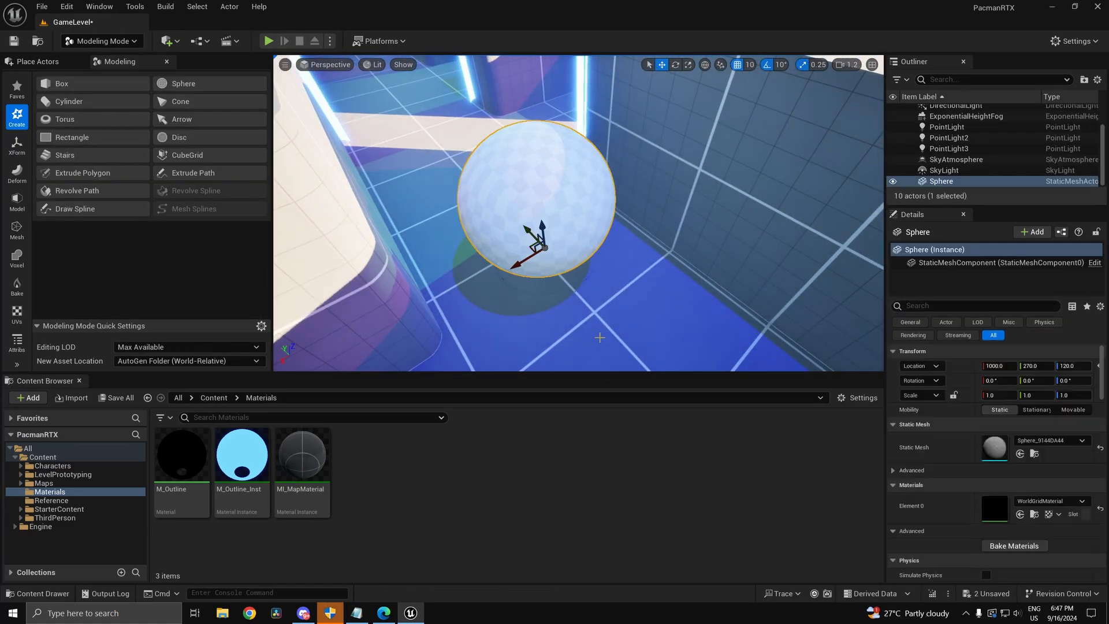
{"action": "right_click_drag", "start_coordinate": [578, 260], "coordinate": [546, 294]}
{"action": "key", "text": "w"}
{"action": "key", "text": "s"}
{"action": "key", "text": "s"}
{"action": "key", "text": "w"}
{"action": "key", "text": "s"}
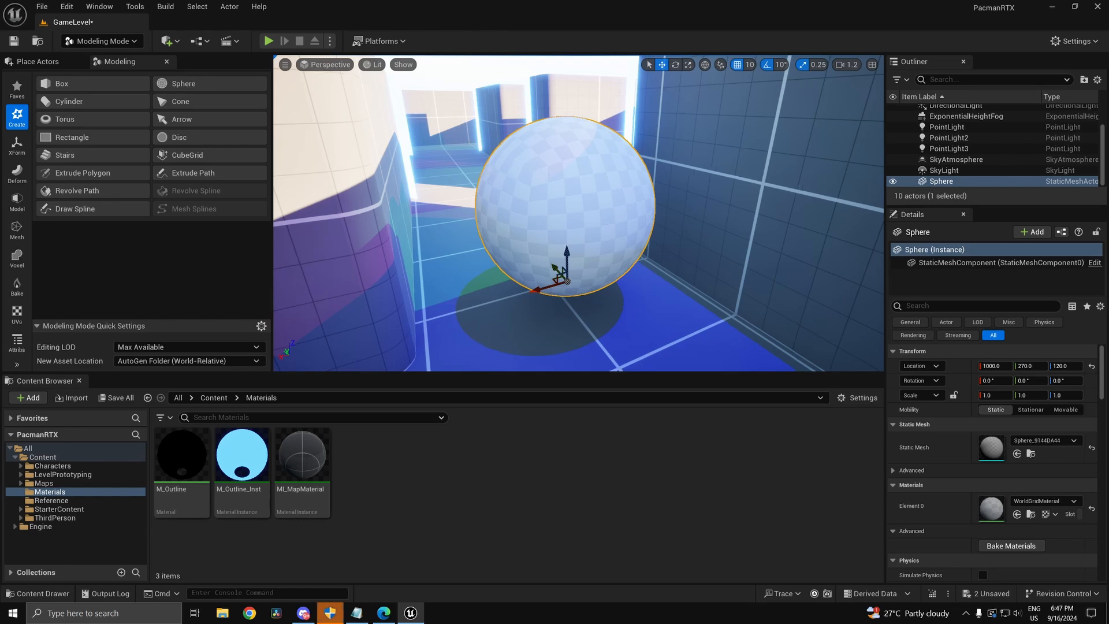
{"action": "right_click", "coordinate": [520, 177]}
{"action": "left_click", "coordinate": [543, 165]}
Step: Start PolyGroup Edit on the sphere and check its faces in Wireframe before returning to Lit
{"action": "left_click", "coordinate": [16, 201]}
{"action": "left_click", "coordinate": [115, 83]}
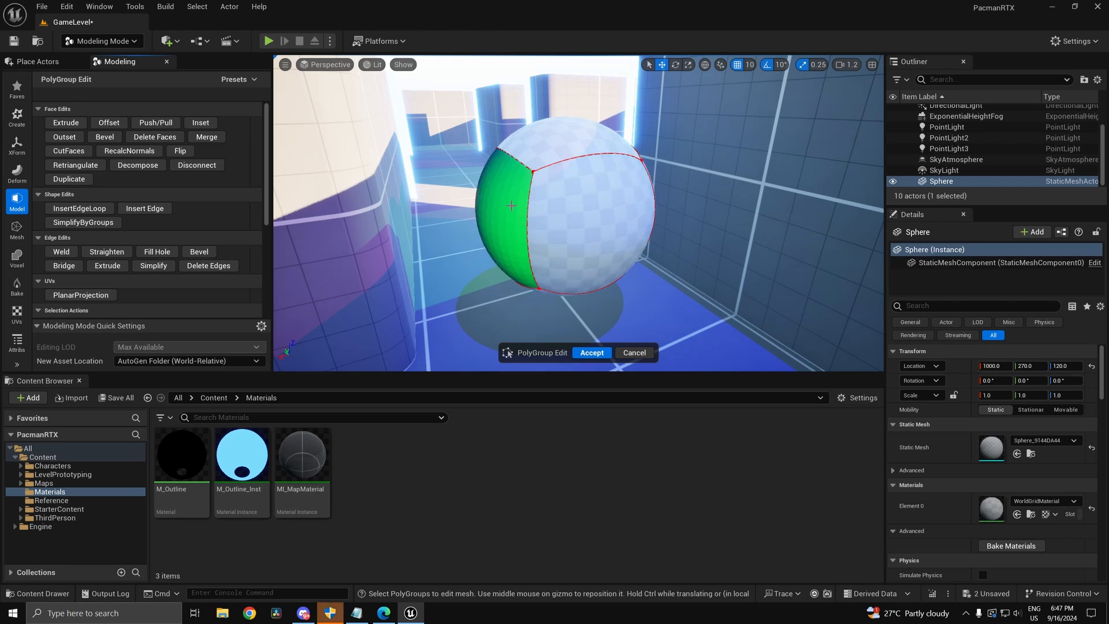
{"action": "right_click_drag", "start_coordinate": [555, 231], "coordinate": [627, 222]}
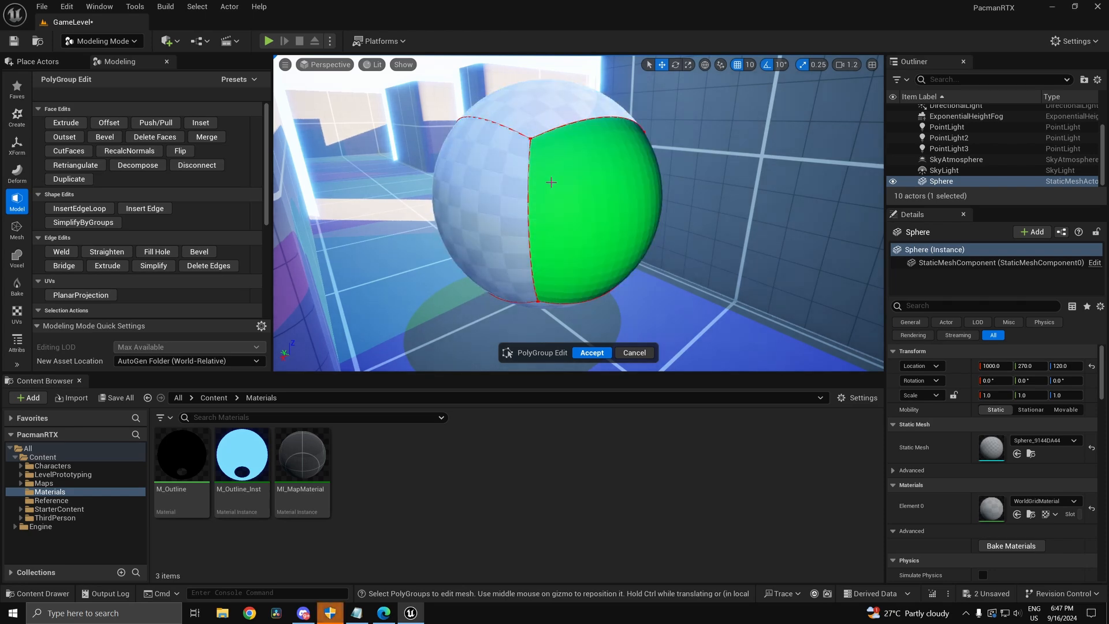
{"action": "left_click", "coordinate": [372, 64]}
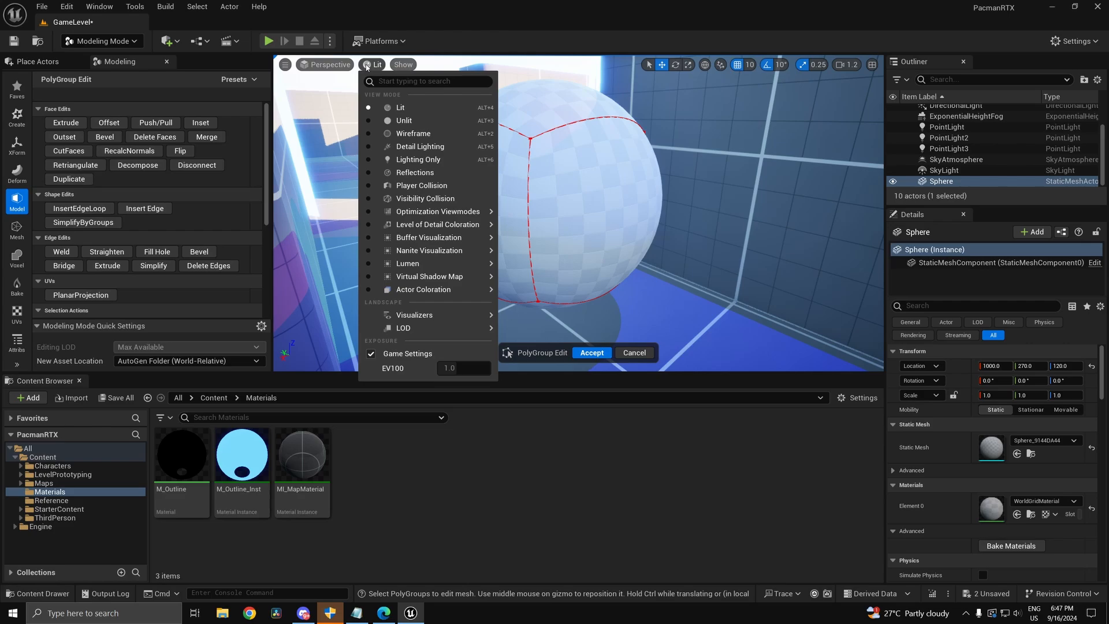
{"action": "left_click", "coordinate": [407, 134]}
{"action": "mouse_move", "coordinate": [664, 189]}
{"action": "right_mouse_down"}
{"action": "mouse_move", "coordinate": [699, 194]}
{"action": "mouse_move", "coordinate": [665, 191]}
{"action": "mouse_move", "coordinate": [659, 171]}
{"action": "mouse_move", "coordinate": [675, 178]}
{"action": "right_mouse_up"}
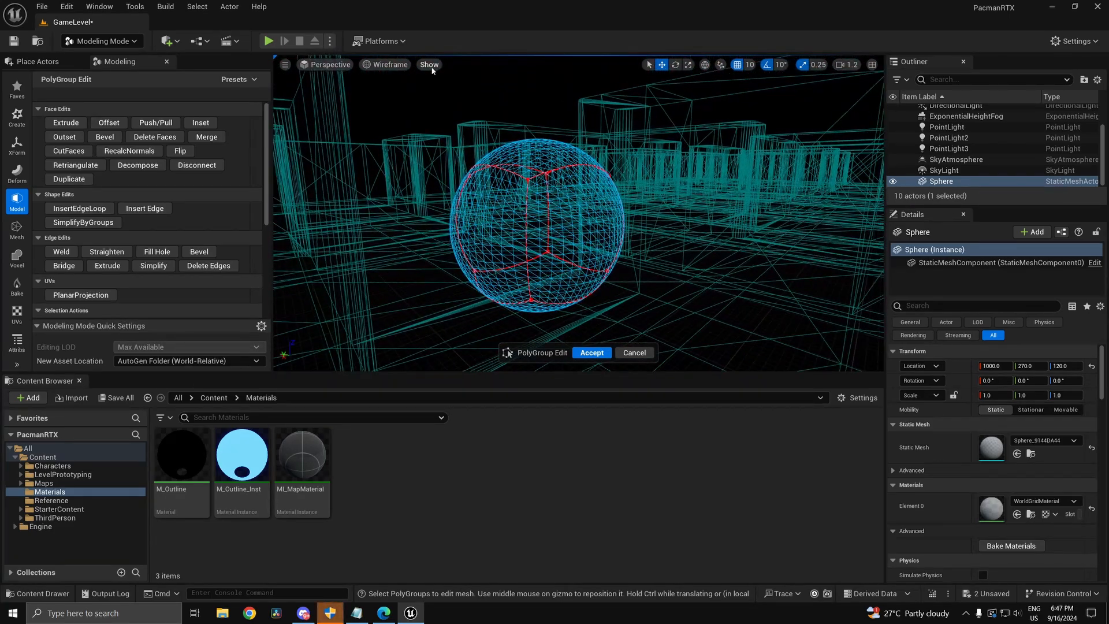
{"action": "left_click", "coordinate": [386, 64]}
{"action": "left_click", "coordinate": [397, 108]}
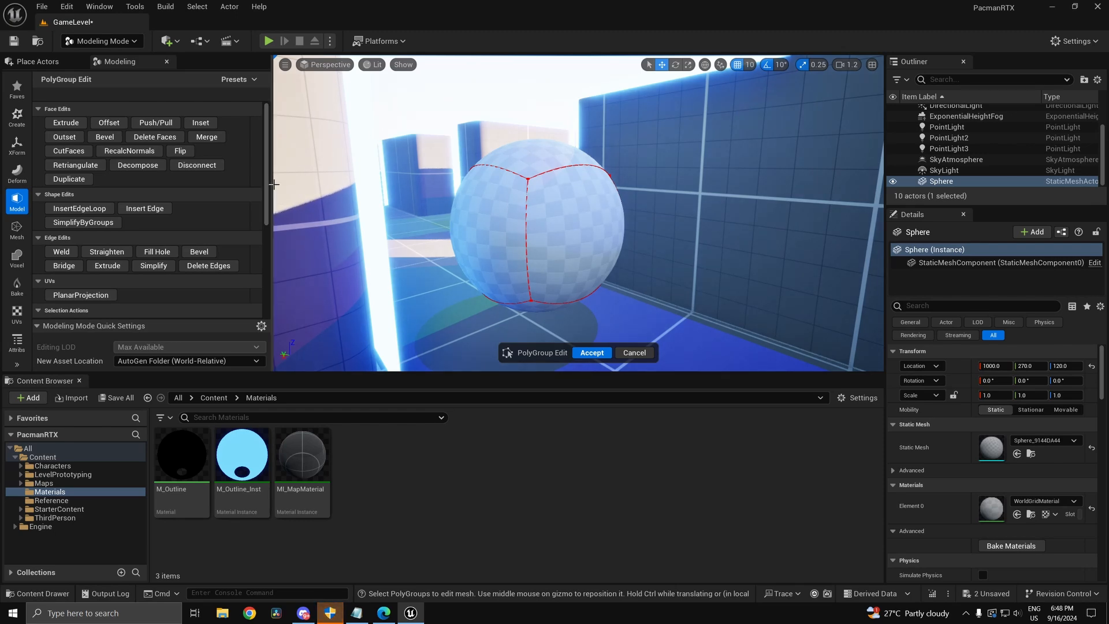
Step: Select both sphere faces and Decompose them into triangle polygroups
{"action": "left_click", "coordinate": [137, 166]}
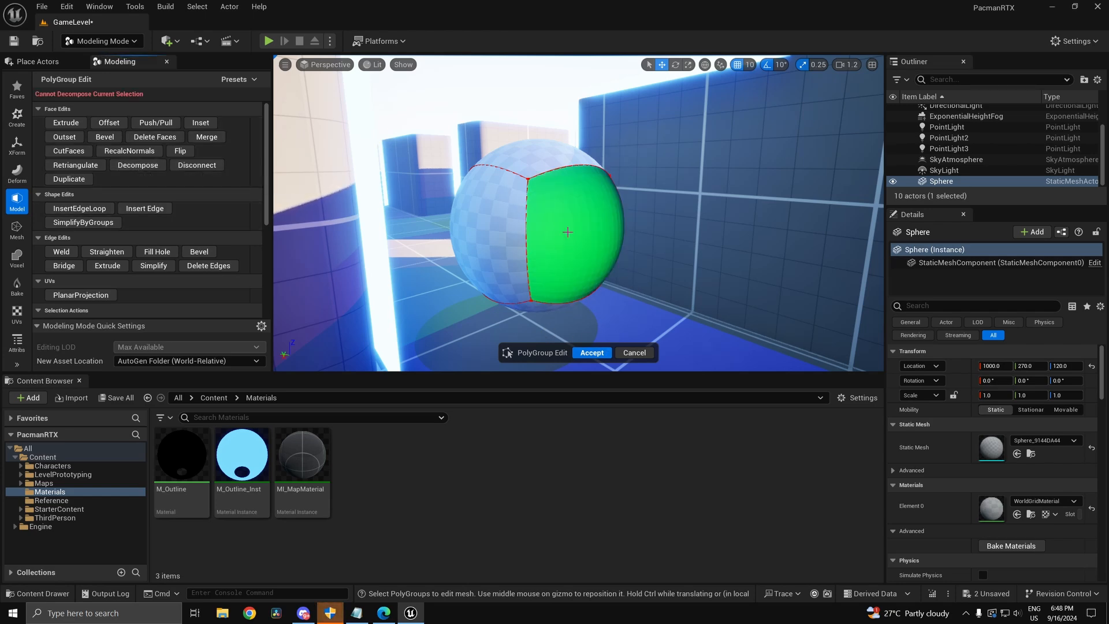
{"action": "left_click", "coordinate": [584, 248]}
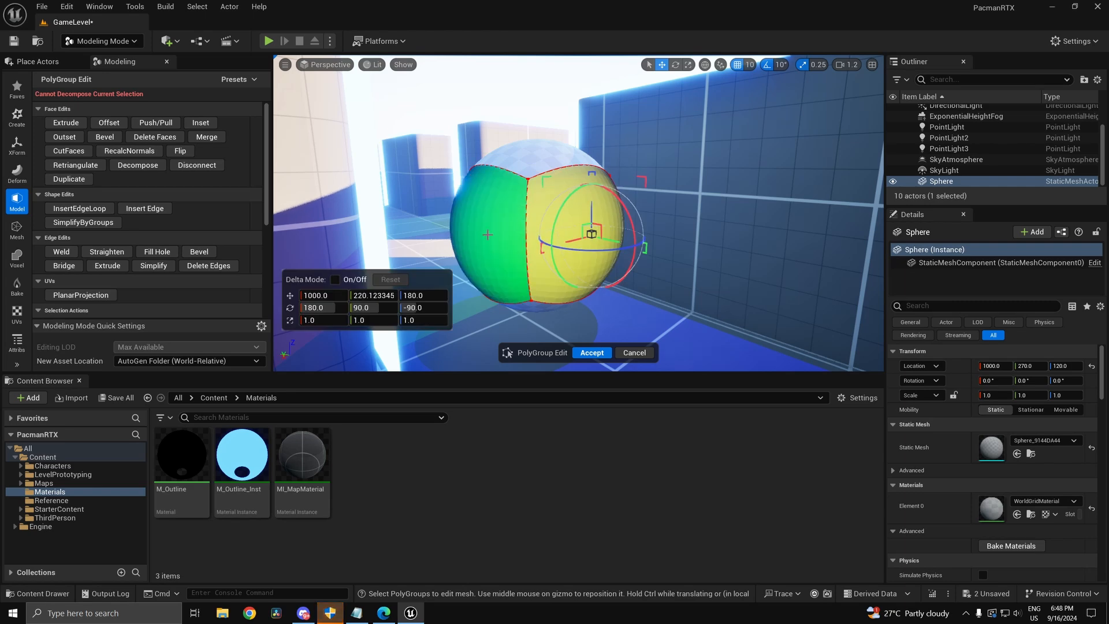
{"action": "left_click", "coordinate": [492, 208], "text": "shift"}
{"action": "left_click_drag", "start_coordinate": [452, 122], "coordinate": [645, 308]}
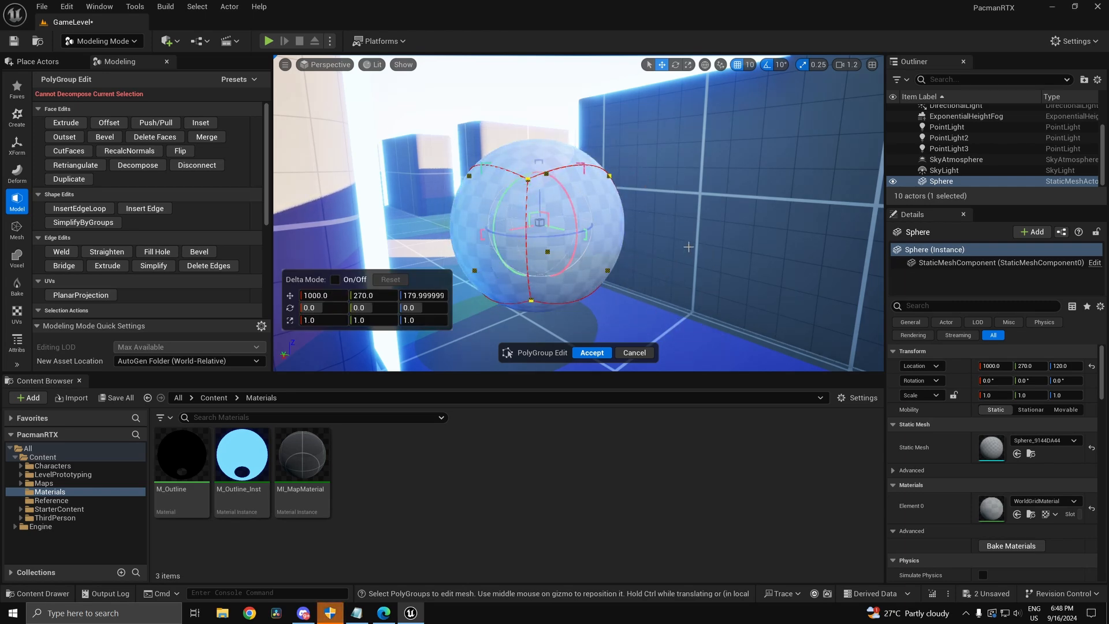
{"action": "left_click", "coordinate": [606, 245]}
{"action": "left_click", "coordinate": [518, 242], "text": "shift"}
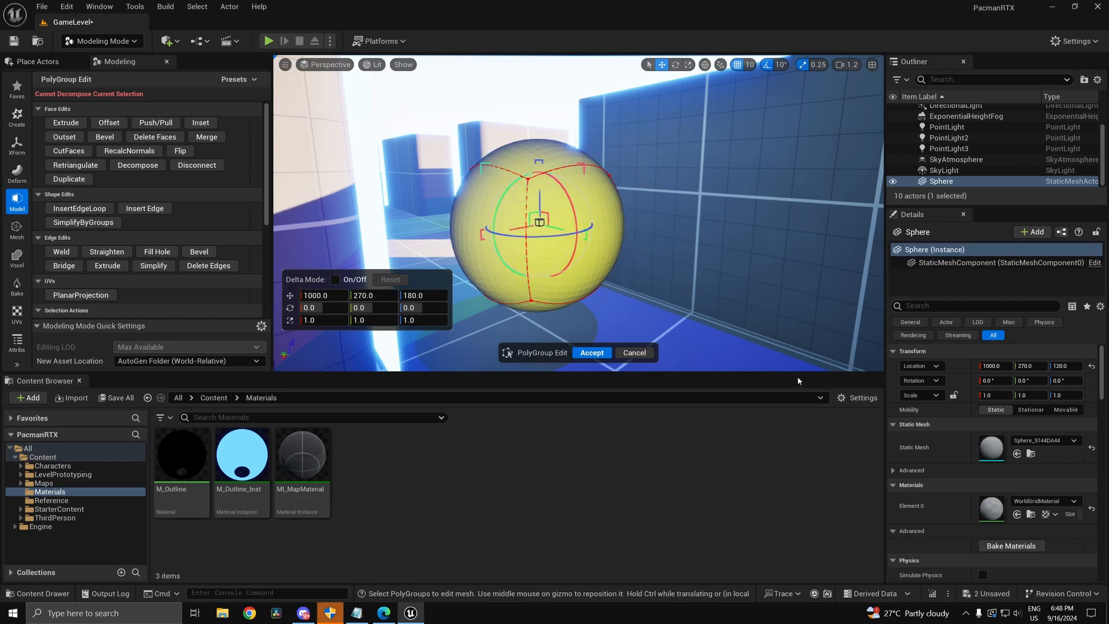
{"action": "left_click", "coordinate": [673, 259]}
{"action": "left_click", "coordinate": [599, 220]}
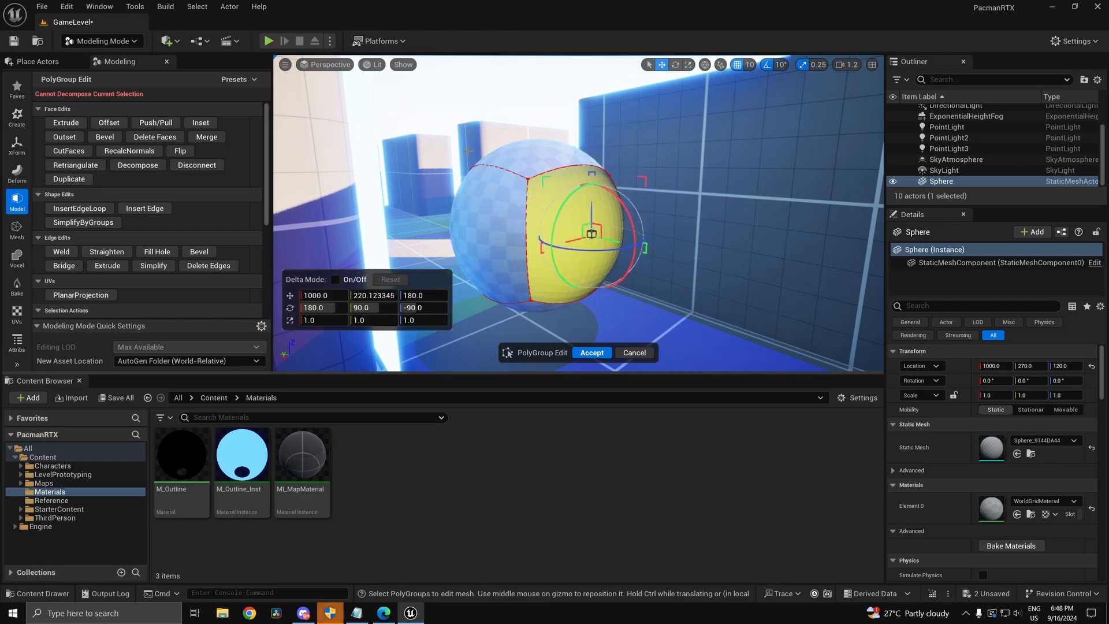
{"action": "left_click", "coordinate": [488, 227], "text": "shift"}
{"action": "mouse_move", "coordinate": [729, 288]}
{"action": "right_mouse_down"}
{"action": "mouse_move", "coordinate": [676, 323]}
{"action": "mouse_move", "coordinate": [624, 318]}
{"action": "mouse_move", "coordinate": [664, 356]}
{"action": "mouse_move", "coordinate": [716, 306]}
{"action": "mouse_move", "coordinate": [757, 327]}
{"action": "mouse_move", "coordinate": [791, 318]}
{"action": "mouse_move", "coordinate": [808, 335]}
{"action": "mouse_move", "coordinate": [844, 300]}
{"action": "mouse_move", "coordinate": [809, 289]}
{"action": "mouse_move", "coordinate": [768, 300]}
{"action": "mouse_move", "coordinate": [711, 283]}
{"action": "right_mouse_up"}
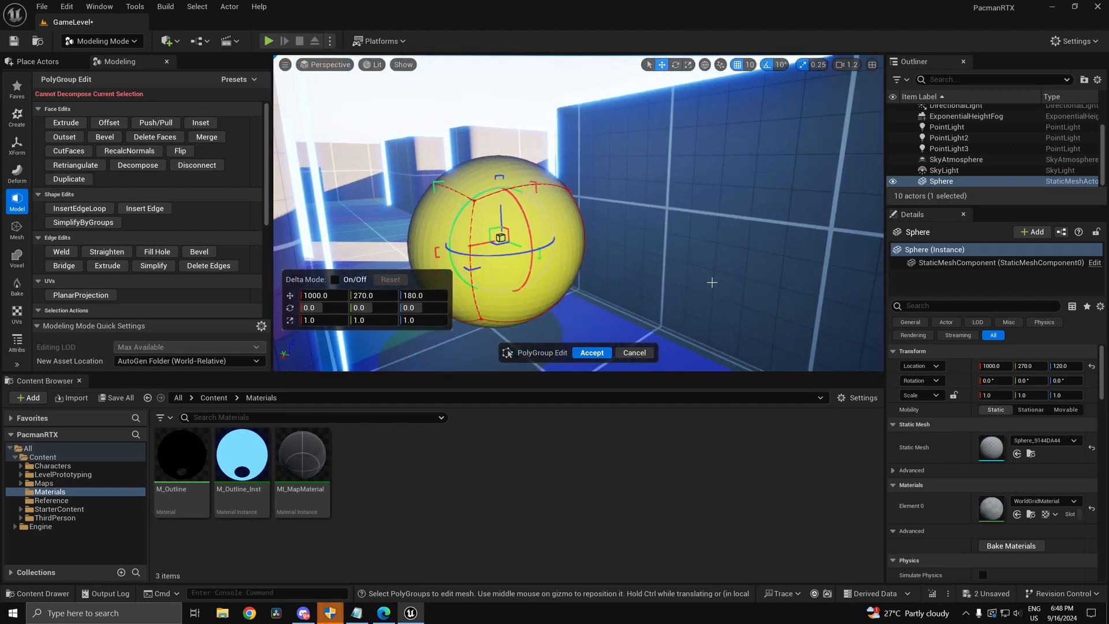
{"action": "left_click", "coordinate": [139, 165]}
Step: Accept the polygroup edit, reopening it once to check the triangles
{"action": "left_click", "coordinate": [592, 352]}
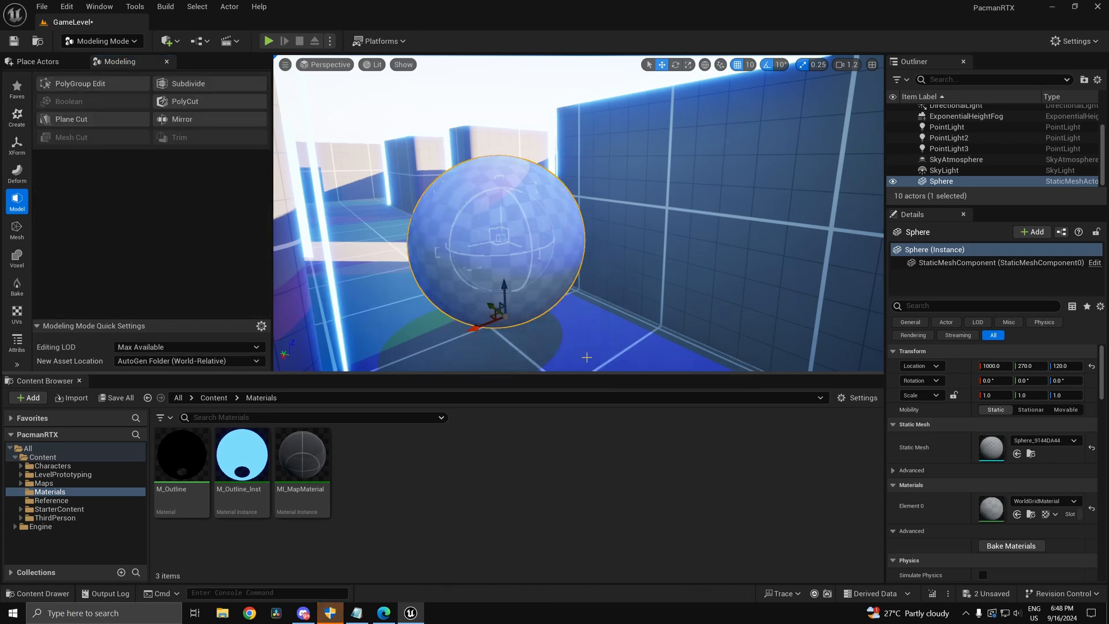
{"action": "left_click", "coordinate": [80, 83]}
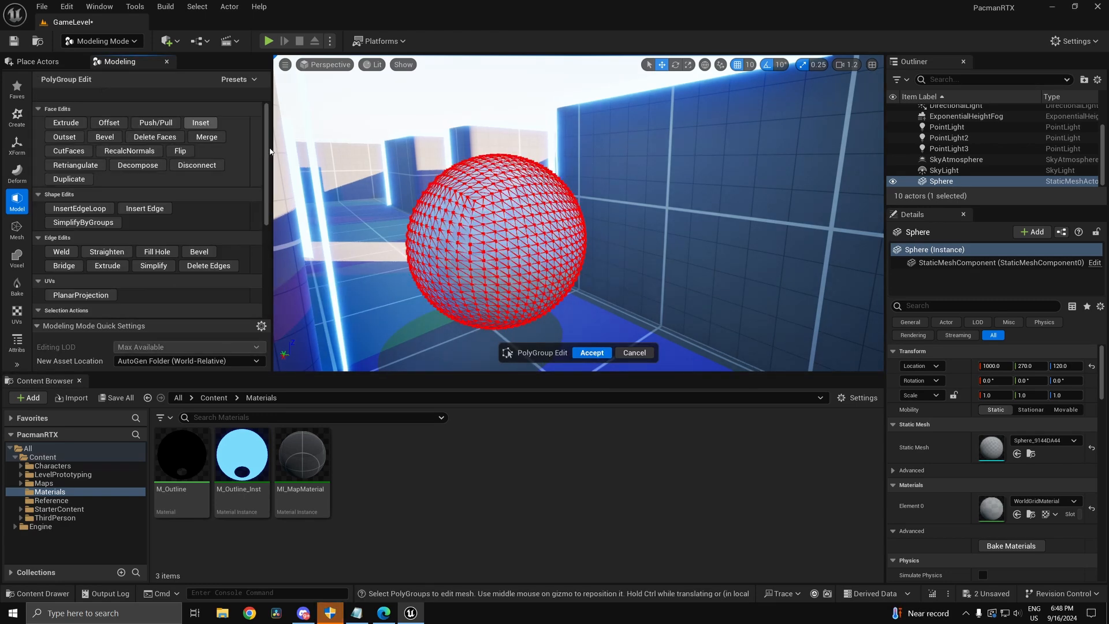
{"action": "right_click_drag", "start_coordinate": [573, 261], "coordinate": [541, 282]}
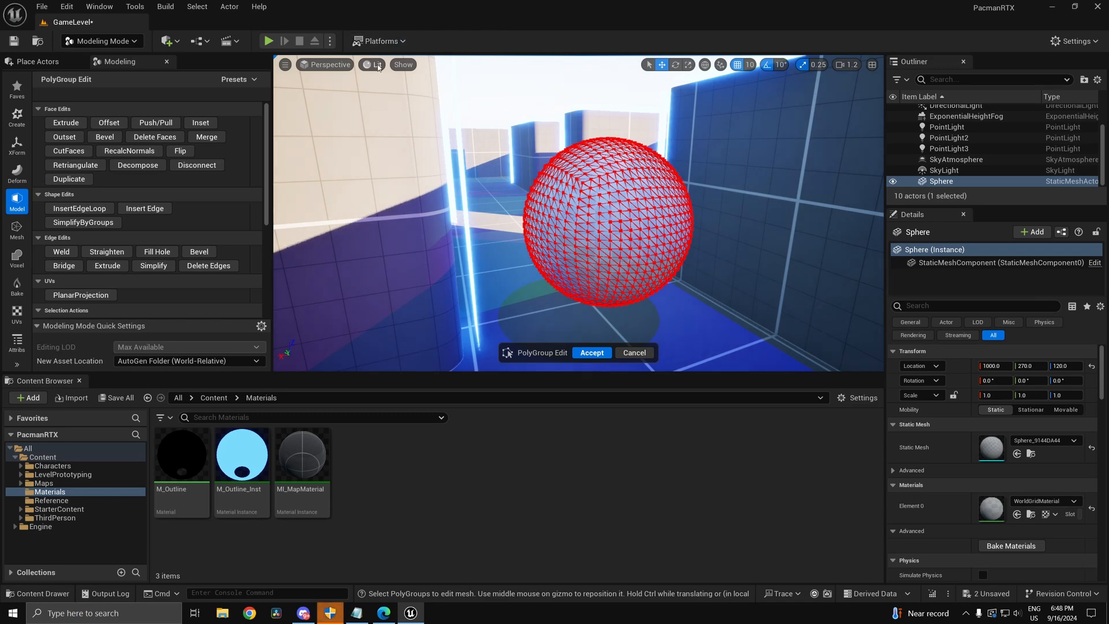
{"action": "left_click", "coordinate": [599, 351]}
Step: Drag the sphere along Y from 270 to 2140 onto the open floor
{"action": "right_click_drag", "start_coordinate": [611, 275], "coordinate": [658, 305]}
{"action": "scroll", "coordinate": [641, 300], "scroll_direction": "up", "scroll_amount": 2}
{"action": "left_click_drag", "start_coordinate": [580, 225], "coordinate": [480, 219]}
{"action": "right_click_drag", "start_coordinate": [480, 218], "coordinate": [603, 240]}
Step: Focus on the sphere and switch the viewport to the orthographic Right view
{"action": "key", "text": "f"}
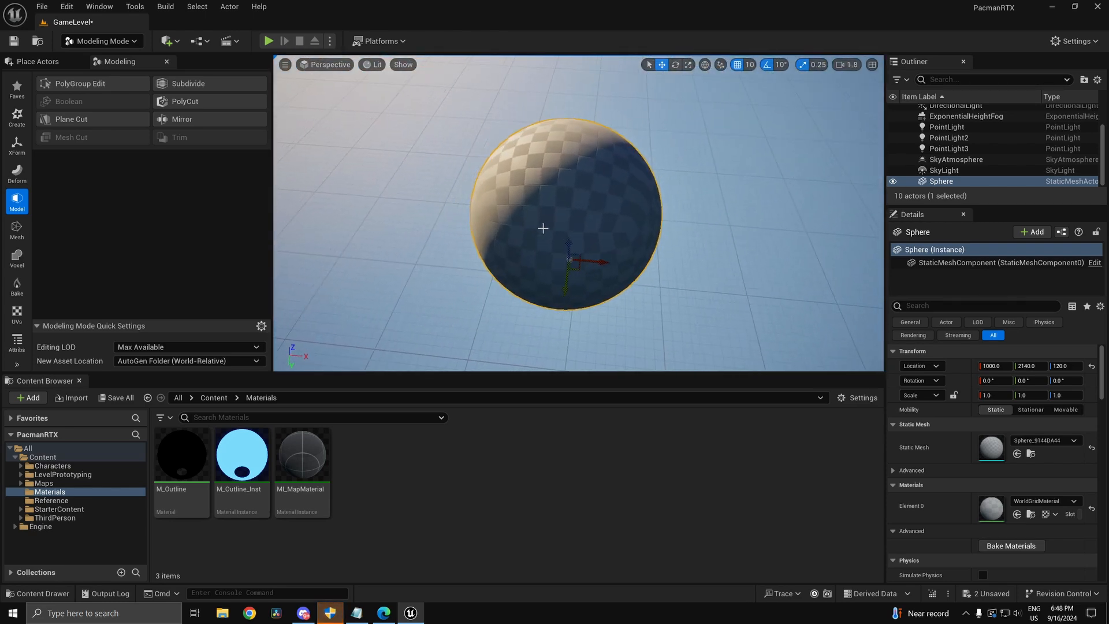
{"action": "mouse_move", "coordinate": [542, 228]}
{"action": "left_mouse_down", "text": "alt"}
{"action": "mouse_move", "coordinate": [424, 194]}
{"action": "mouse_move", "coordinate": [476, 174]}
{"action": "mouse_move", "coordinate": [535, 217]}
{"action": "left_mouse_up", "text": "alt"}
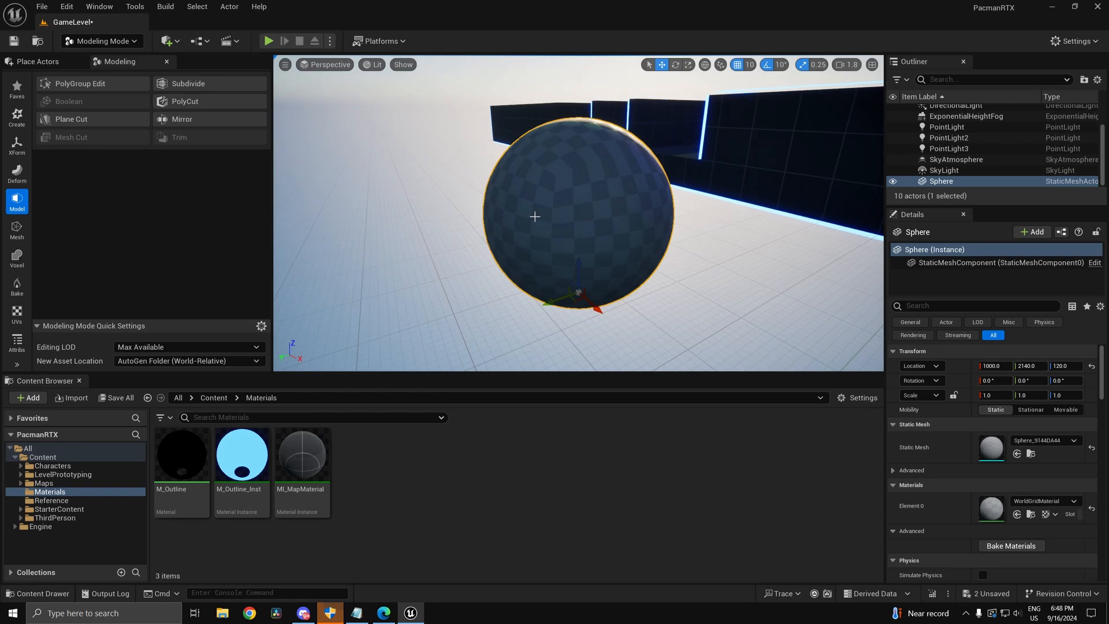
{"action": "left_click", "coordinate": [327, 64]}
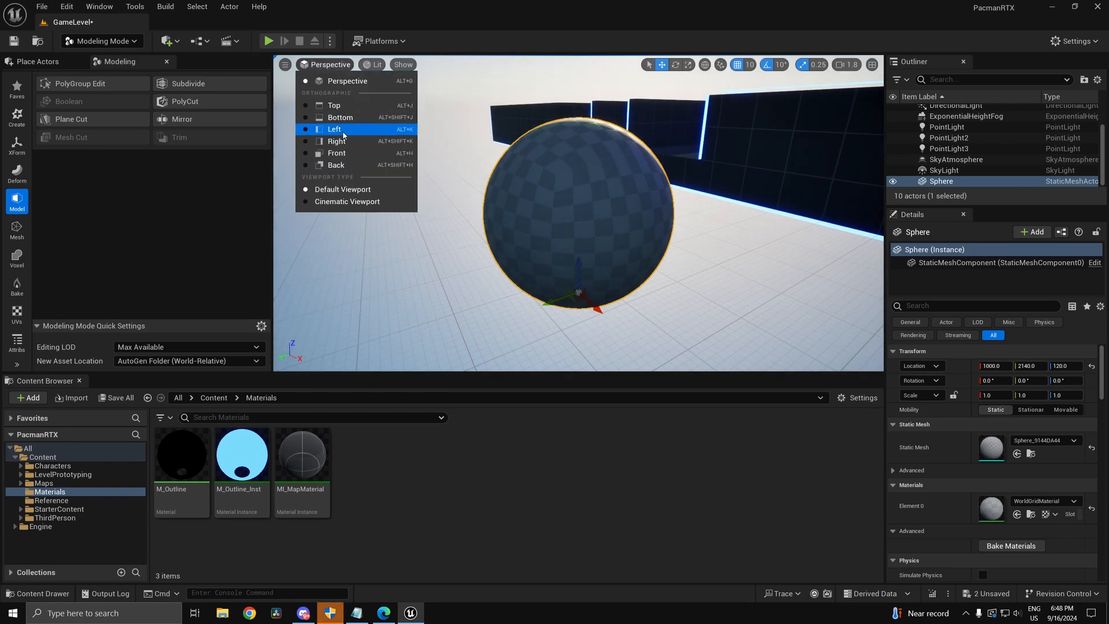
{"action": "left_click", "coordinate": [318, 132]}
{"action": "scroll", "coordinate": [415, 200], "scroll_direction": "up", "scroll_amount": 5}
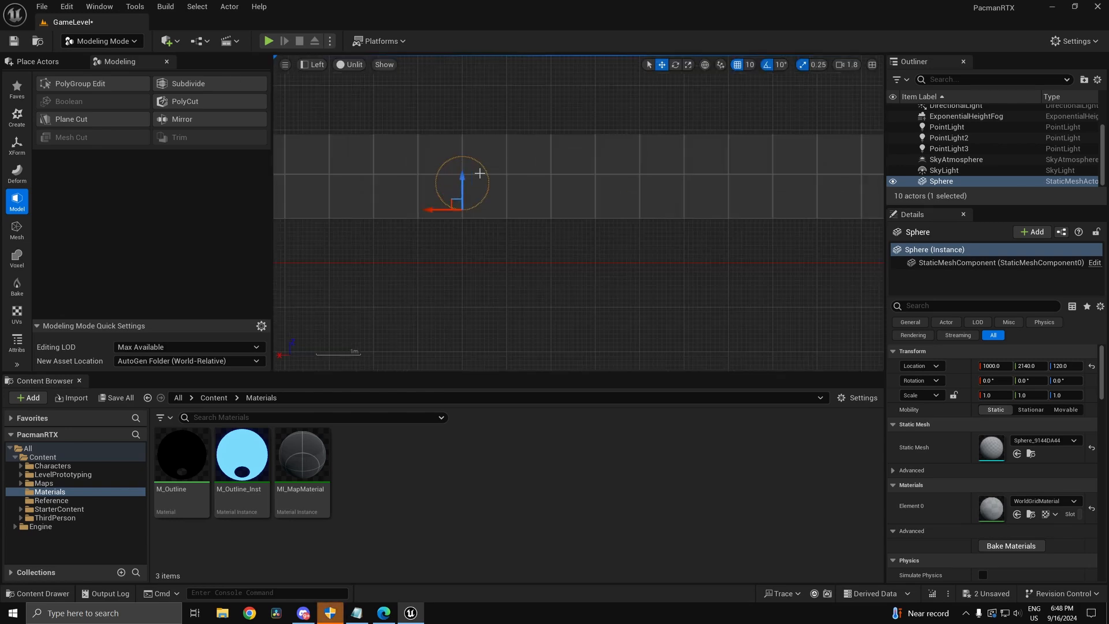
{"action": "left_click", "coordinate": [312, 64]}
{"action": "left_click", "coordinate": [321, 141]}
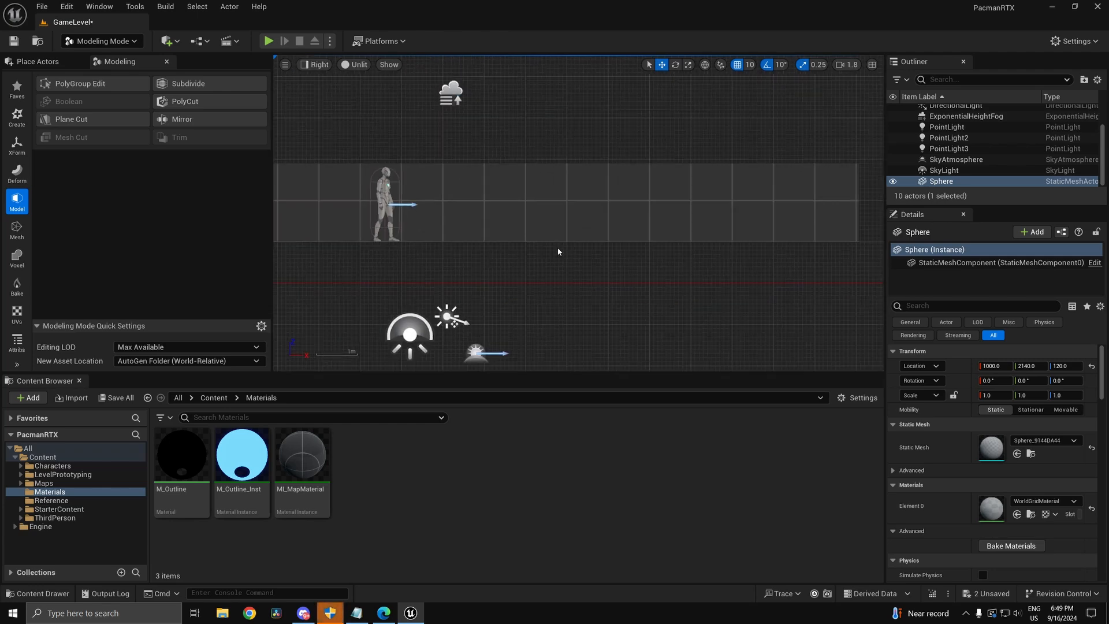
{"action": "scroll", "coordinate": [556, 247], "scroll_direction": "down", "scroll_amount": 3}
{"action": "scroll", "coordinate": [508, 266], "scroll_direction": "down", "scroll_amount": 3}
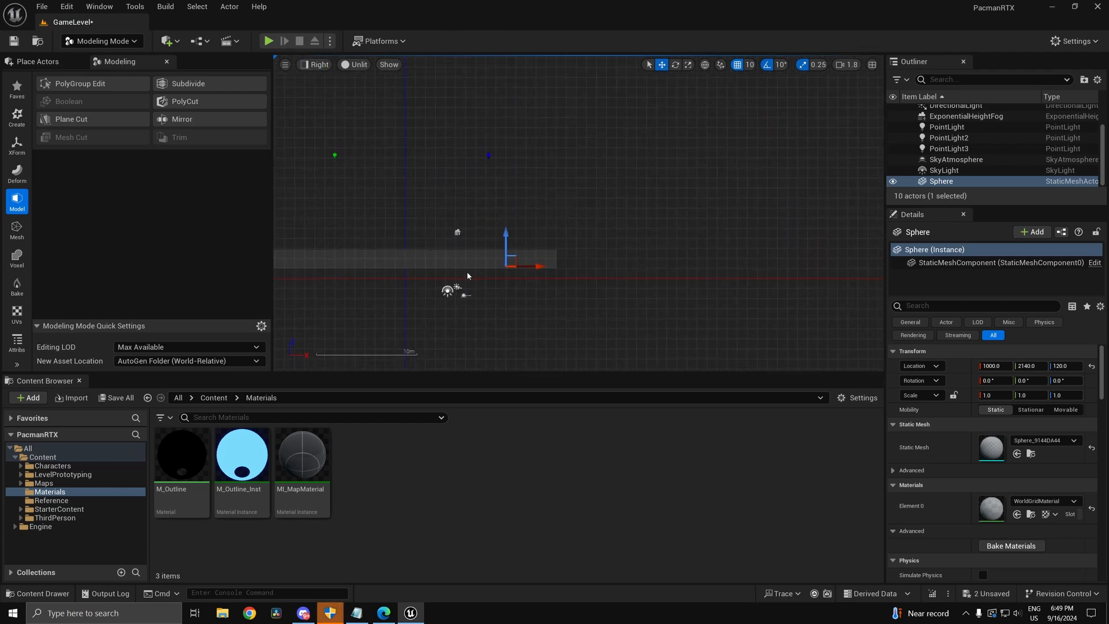
{"action": "scroll", "coordinate": [491, 265], "scroll_direction": "up", "scroll_amount": 9}
{"action": "scroll", "coordinate": [489, 259], "scroll_direction": "down", "scroll_amount": 8}
{"action": "scroll", "coordinate": [461, 267], "scroll_direction": "up", "scroll_amount": 11}
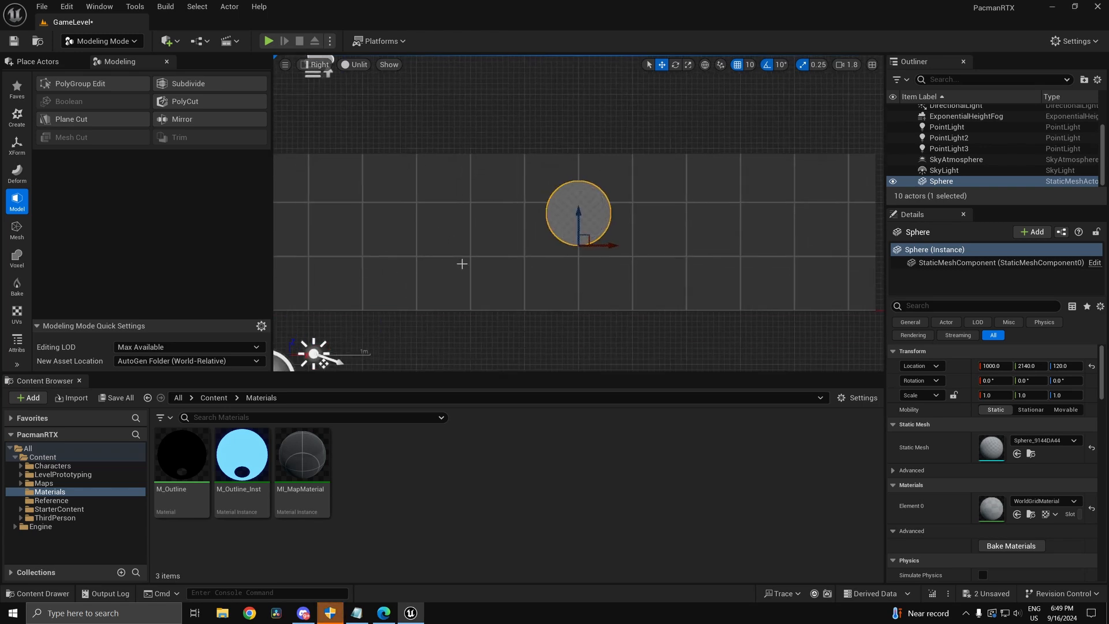
{"action": "right_click_drag", "start_coordinate": [674, 267], "coordinate": [661, 241]}
Step: Reselect the sphere and open PolyGroup Edit on it
{"action": "left_click", "coordinate": [595, 258]}
{"action": "left_click", "coordinate": [547, 257]}
{"action": "scroll", "coordinate": [592, 239], "scroll_direction": "up", "scroll_amount": 6}
{"action": "scroll", "coordinate": [473, 180], "scroll_direction": "down", "scroll_amount": 1}
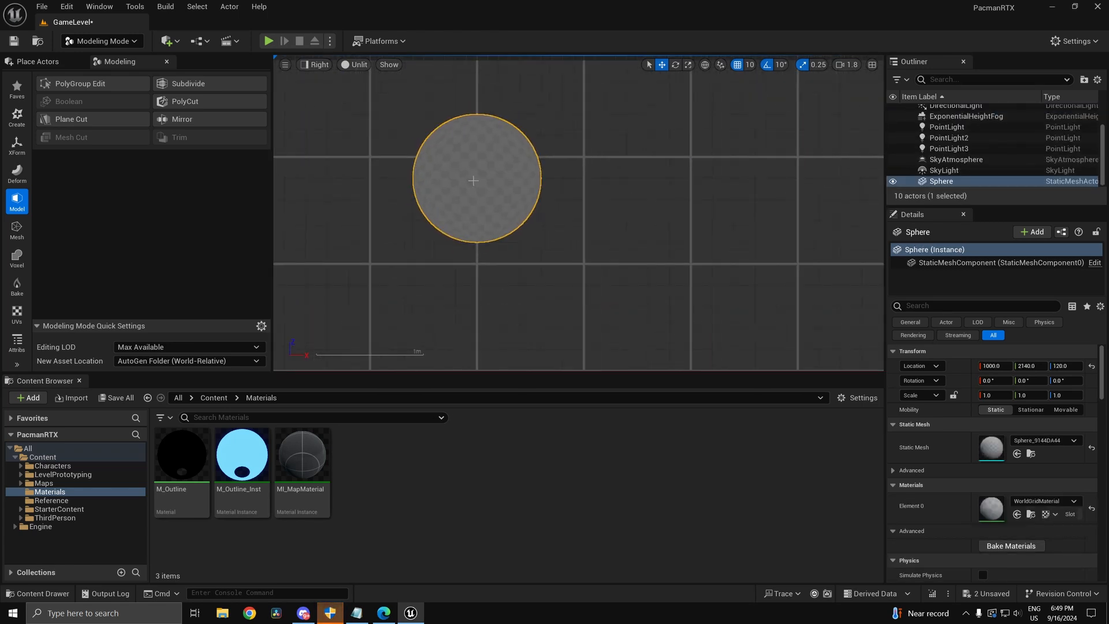
{"action": "left_click", "coordinate": [80, 83]}
{"action": "scroll", "coordinate": [398, 188], "scroll_direction": "up", "scroll_amount": 3}
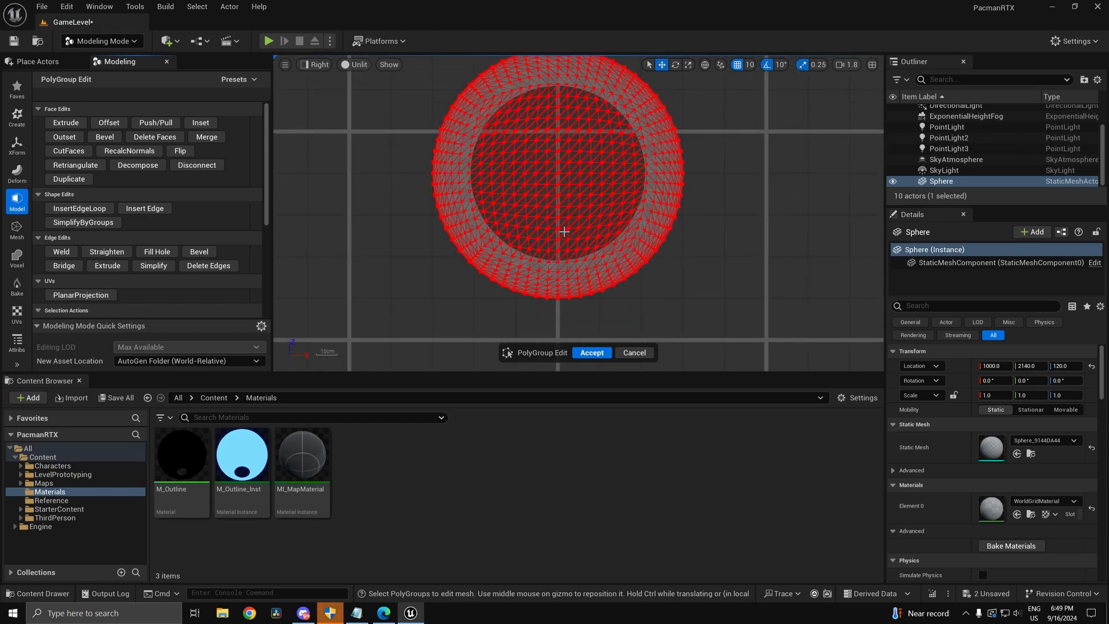
Step: Marquee-select the sphere's lower-half faces and delete them
{"action": "left_click", "coordinate": [565, 232]}
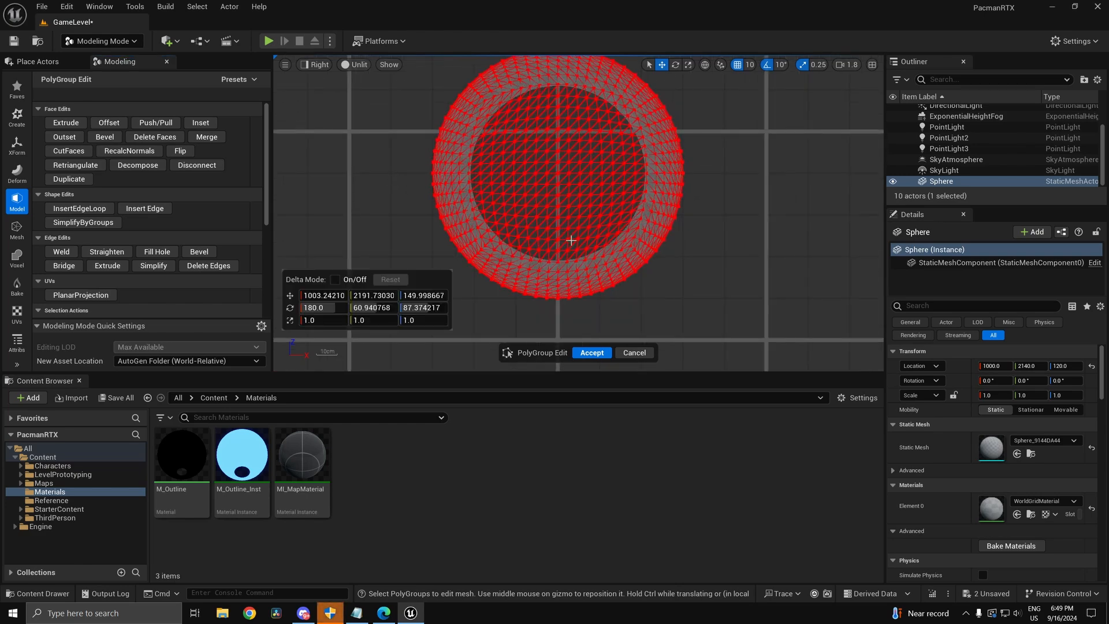
{"action": "left_click", "coordinate": [595, 269]}
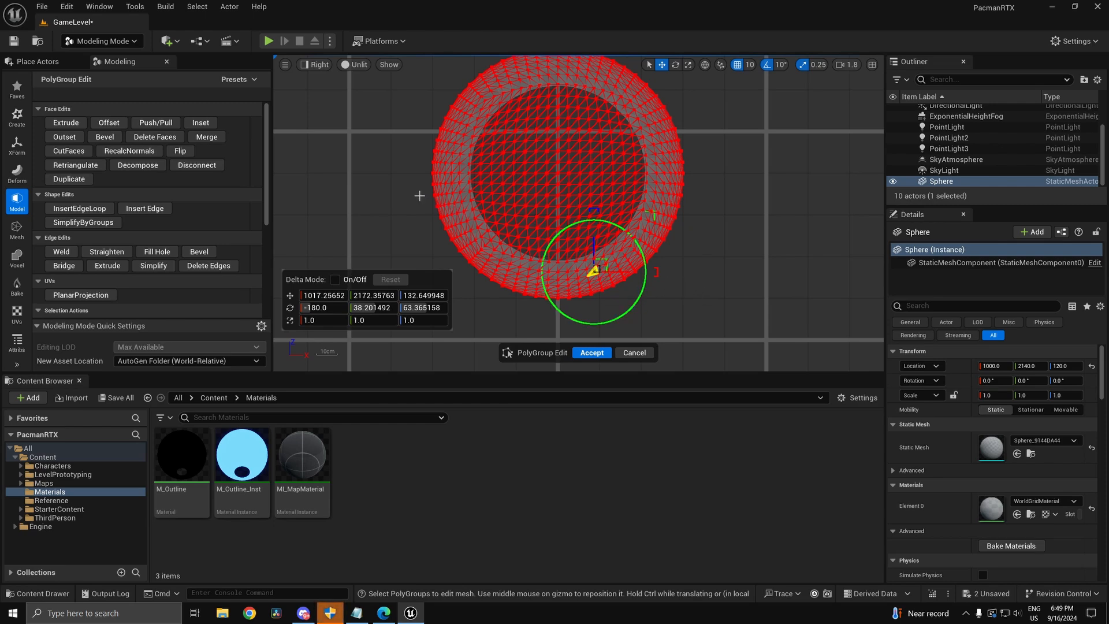
{"action": "left_click_drag", "start_coordinate": [414, 187], "coordinate": [854, 361]}
{"action": "left_click_drag", "start_coordinate": [416, 173], "coordinate": [815, 372]}
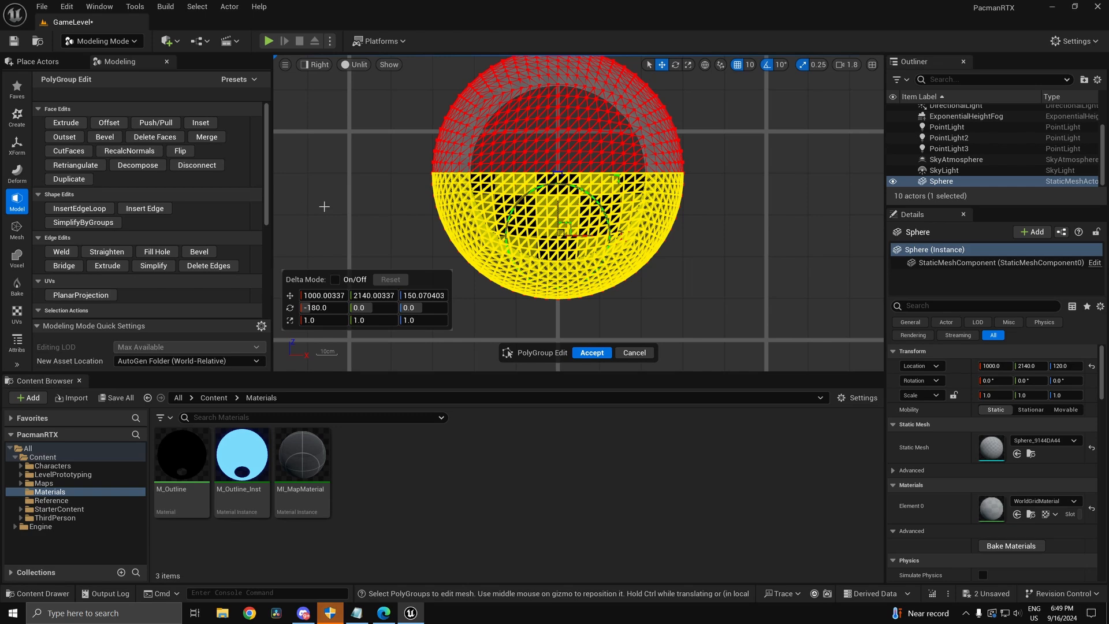
{"action": "key", "text": "Delete"}
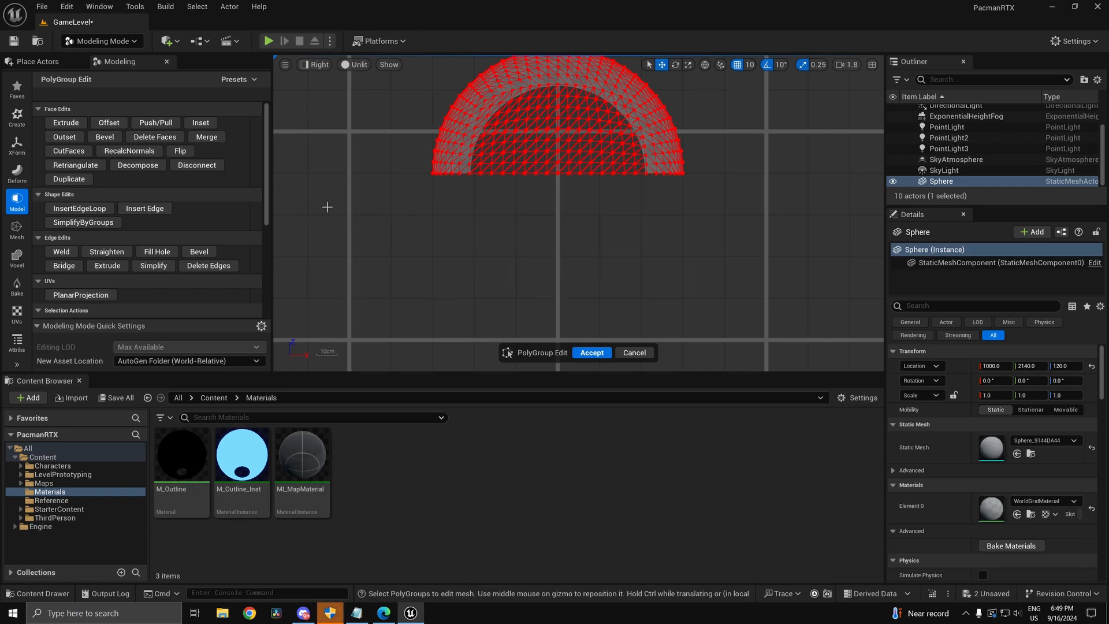
Step: Switch to Perspective view and orbit to inspect the open half-dome
{"action": "left_click", "coordinate": [349, 69]}
{"action": "left_click", "coordinate": [326, 70]}
{"action": "left_click", "coordinate": [325, 70]}
{"action": "left_click", "coordinate": [345, 80]}
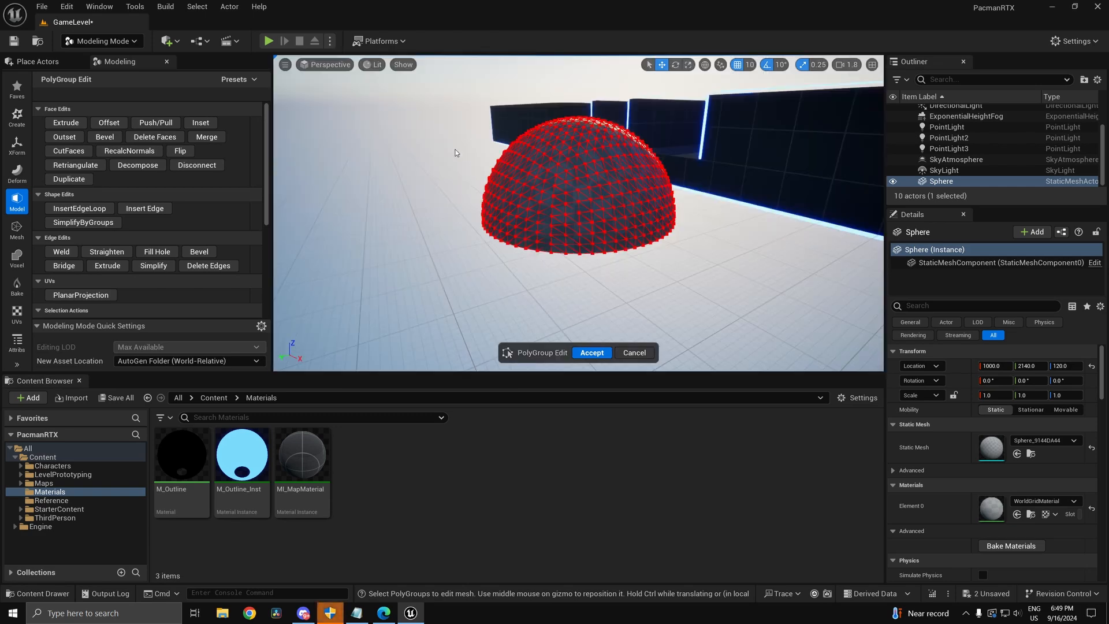
{"action": "left_click_drag", "start_coordinate": [684, 256], "coordinate": [693, 312], "text": "alt"}
{"action": "left_click_drag", "start_coordinate": [752, 242], "coordinate": [752, 173], "text": "alt"}
{"action": "scroll", "coordinate": [752, 248], "scroll_direction": "up", "scroll_amount": 4}
{"action": "scroll", "coordinate": [751, 269], "scroll_direction": "down", "scroll_amount": 4}
{"action": "scroll", "coordinate": [687, 228], "scroll_direction": "up", "scroll_amount": 4}
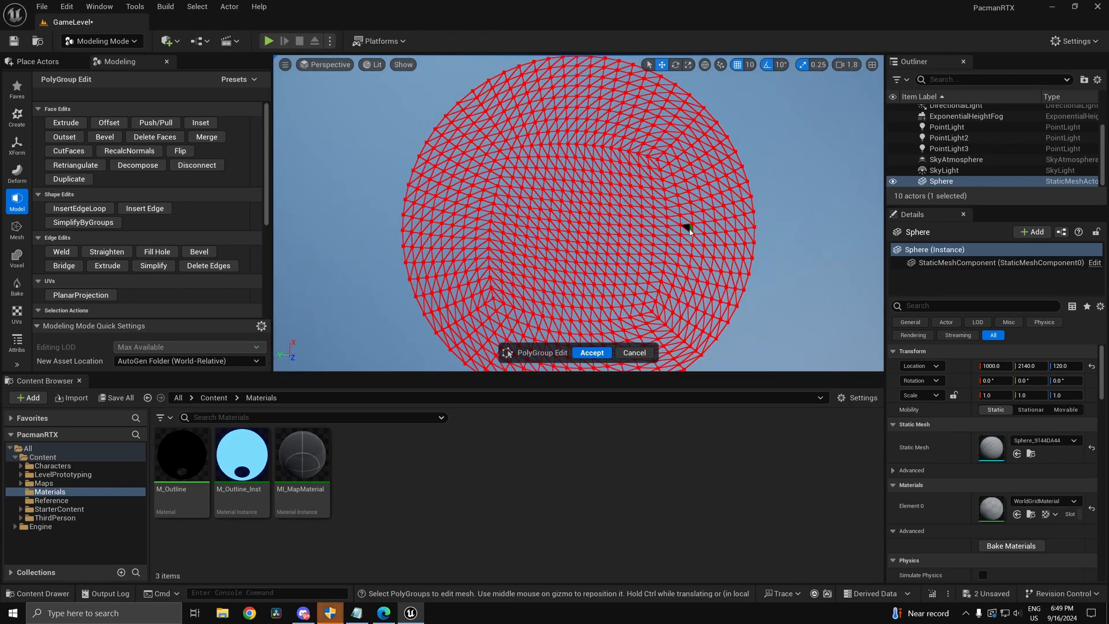
{"action": "scroll", "coordinate": [691, 233], "scroll_direction": "down", "scroll_amount": 4}
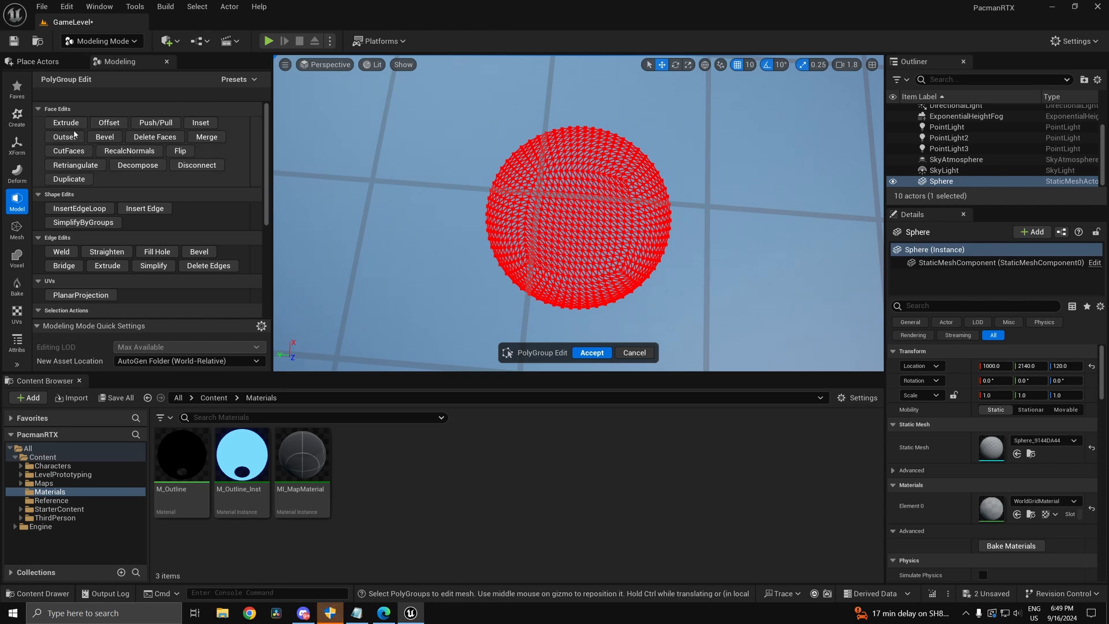
Step: Return to the orthographic Right view and select an edge on the dome's bottom rim
{"action": "left_click", "coordinate": [367, 65]}
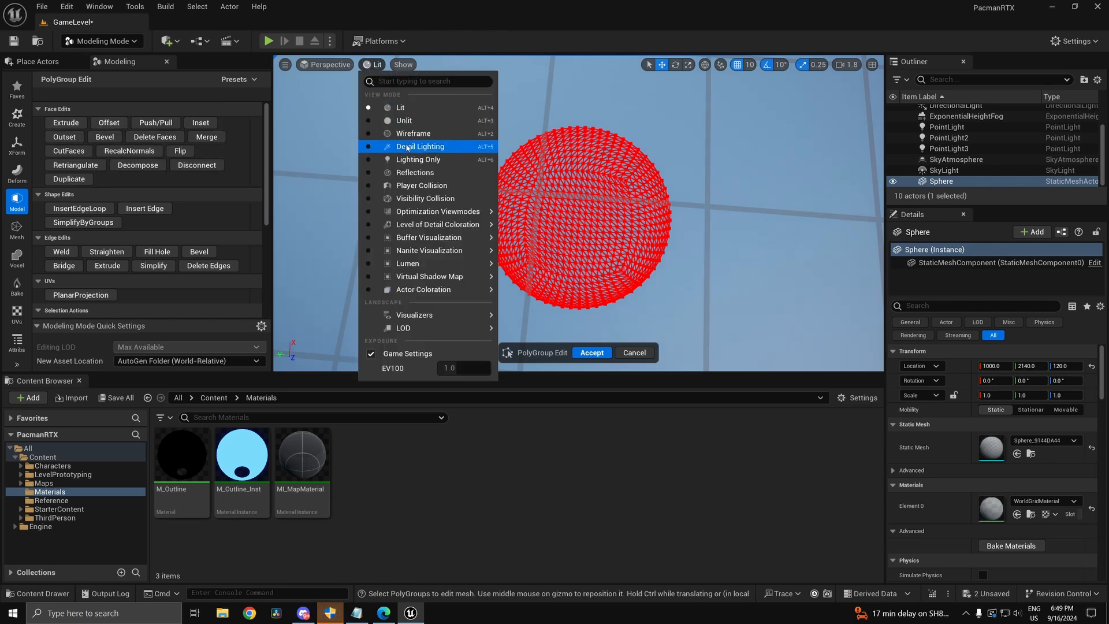
{"action": "left_click", "coordinate": [329, 65]}
{"action": "left_click", "coordinate": [330, 64]}
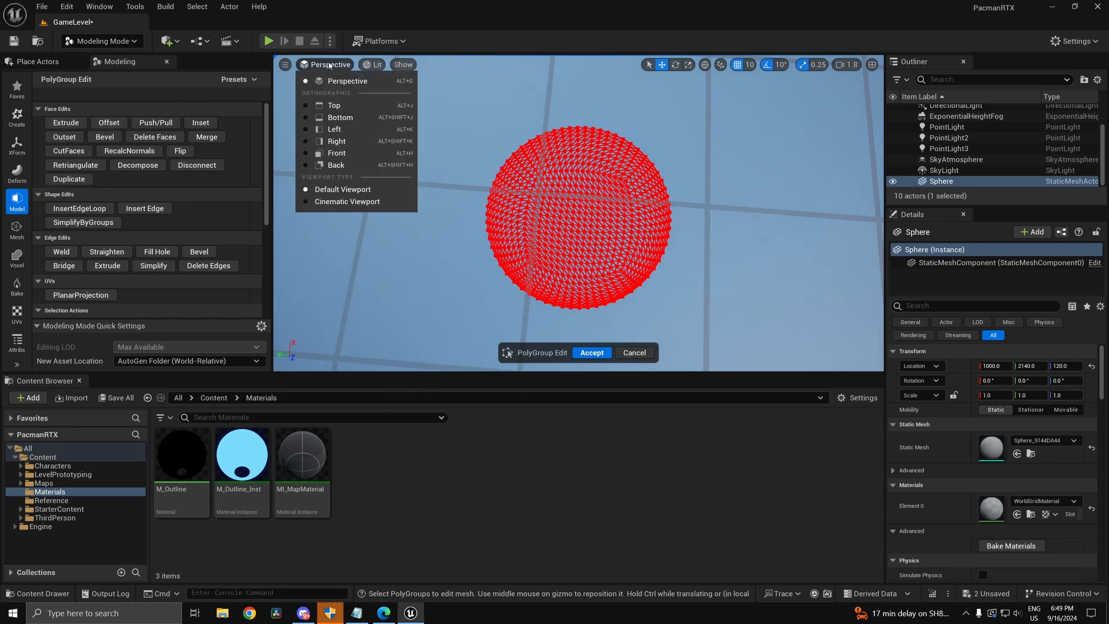
{"action": "left_click", "coordinate": [340, 143]}
{"action": "scroll", "coordinate": [610, 208], "scroll_direction": "up", "scroll_amount": 4}
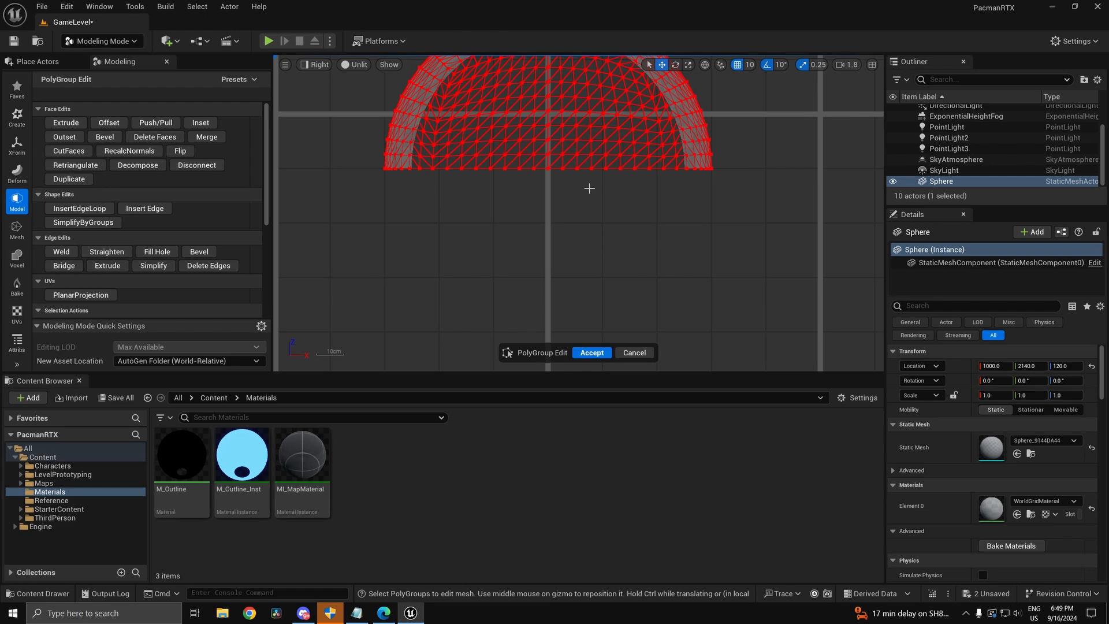
{"action": "left_click", "coordinate": [542, 164]}
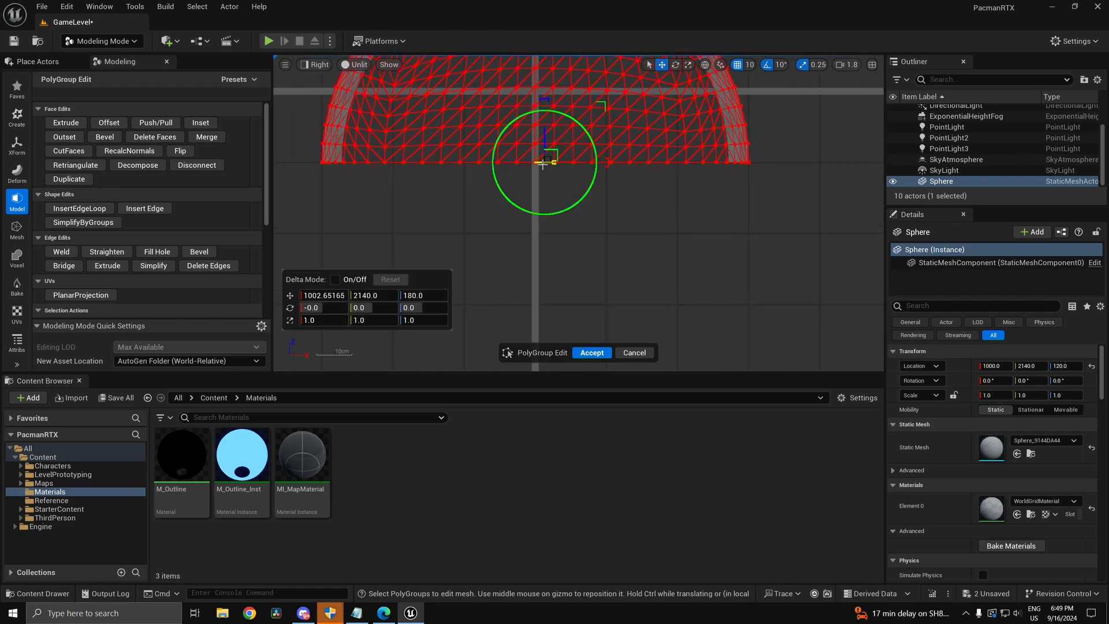
{"action": "scroll", "coordinate": [552, 154], "scroll_direction": "up", "scroll_amount": 5}
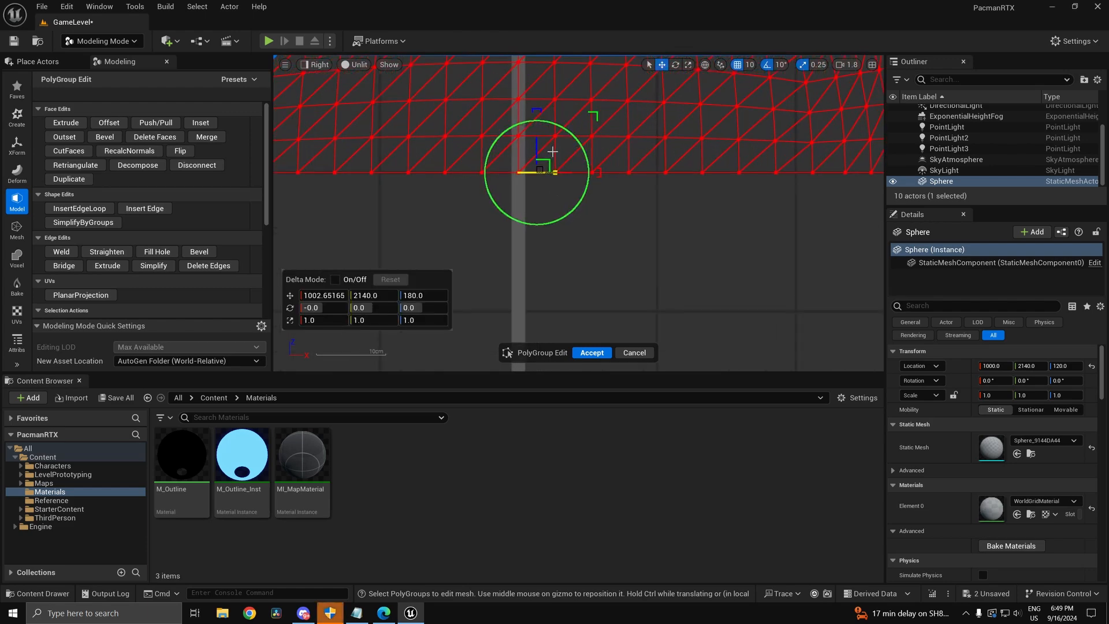
{"action": "scroll", "coordinate": [551, 156], "scroll_direction": "down", "scroll_amount": 6}
Step: Select only the bottom rim edge loop, then view it from underneath in Perspective
{"action": "left_click_drag", "start_coordinate": [312, 158], "coordinate": [803, 237]}
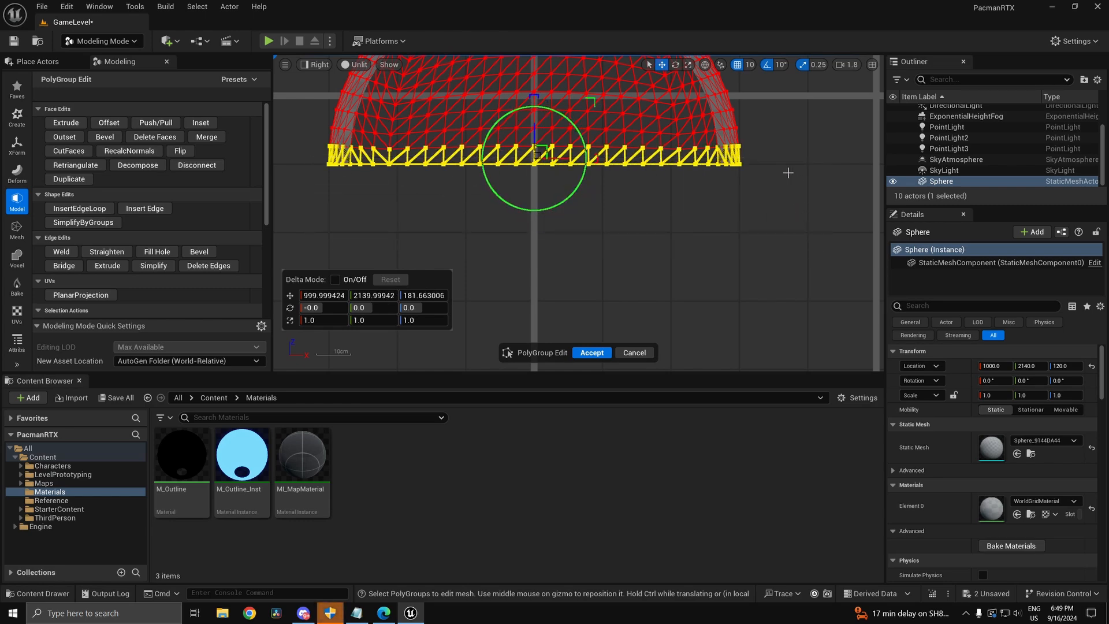
{"action": "left_click_drag", "start_coordinate": [748, 154], "coordinate": [312, 157]}
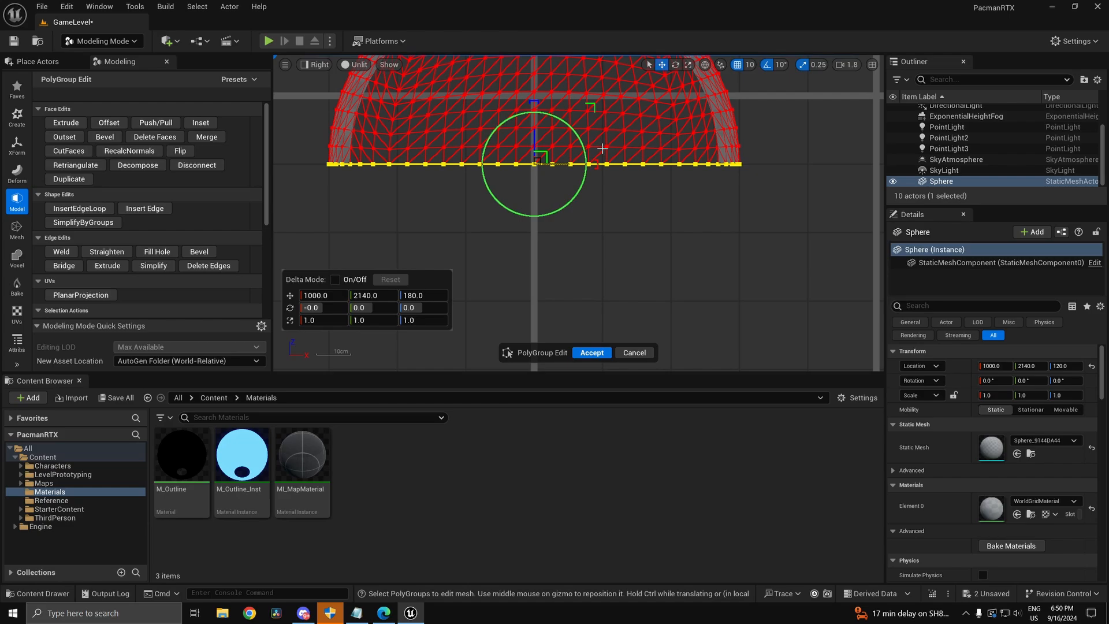
{"action": "left_click", "coordinate": [324, 70]}
{"action": "left_click", "coordinate": [328, 82]}
{"action": "left_click_drag", "start_coordinate": [683, 278], "coordinate": [572, 133], "text": "alt"}
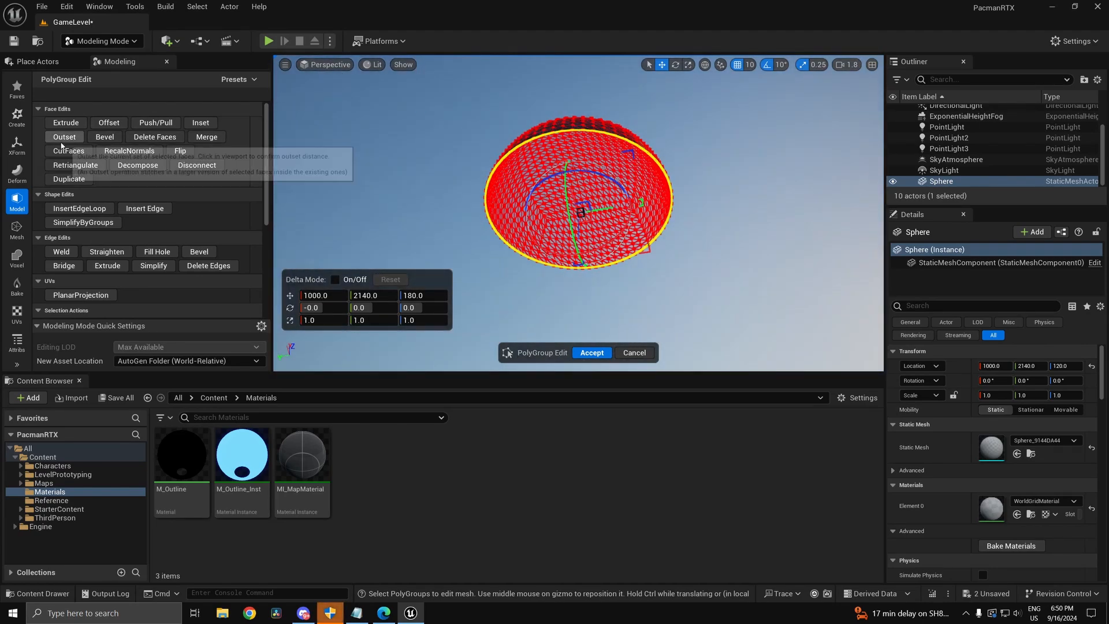
Step: Fill the bottom rim hole with a cap face and check it in Wireframe
{"action": "left_click", "coordinate": [157, 251]}
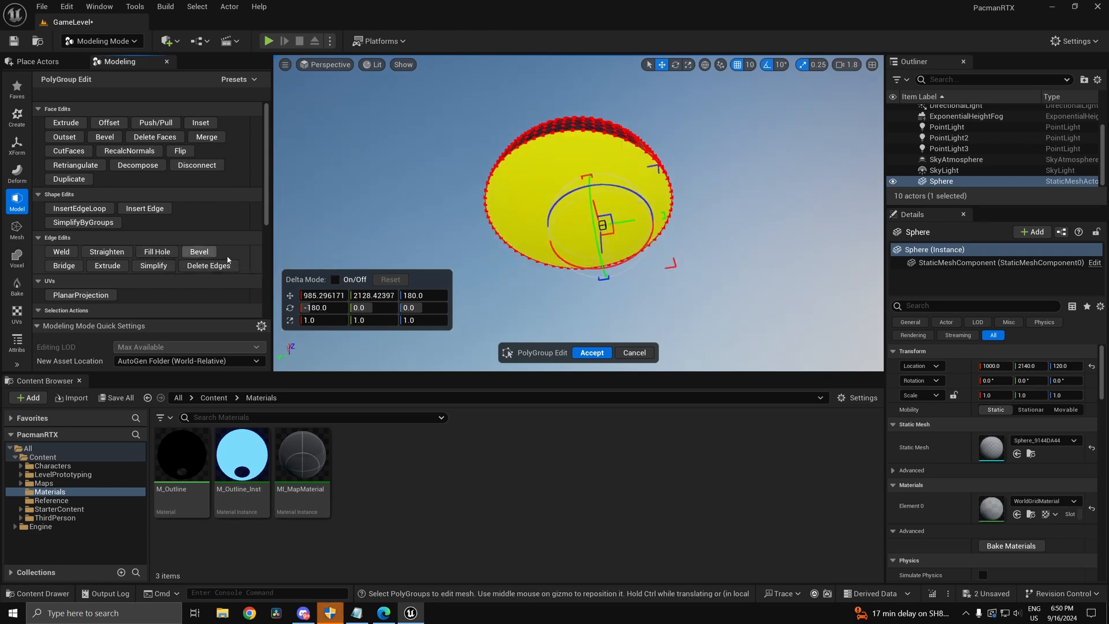
{"action": "left_click_drag", "start_coordinate": [734, 188], "coordinate": [712, 62], "text": "alt"}
{"action": "left_click", "coordinate": [325, 65]}
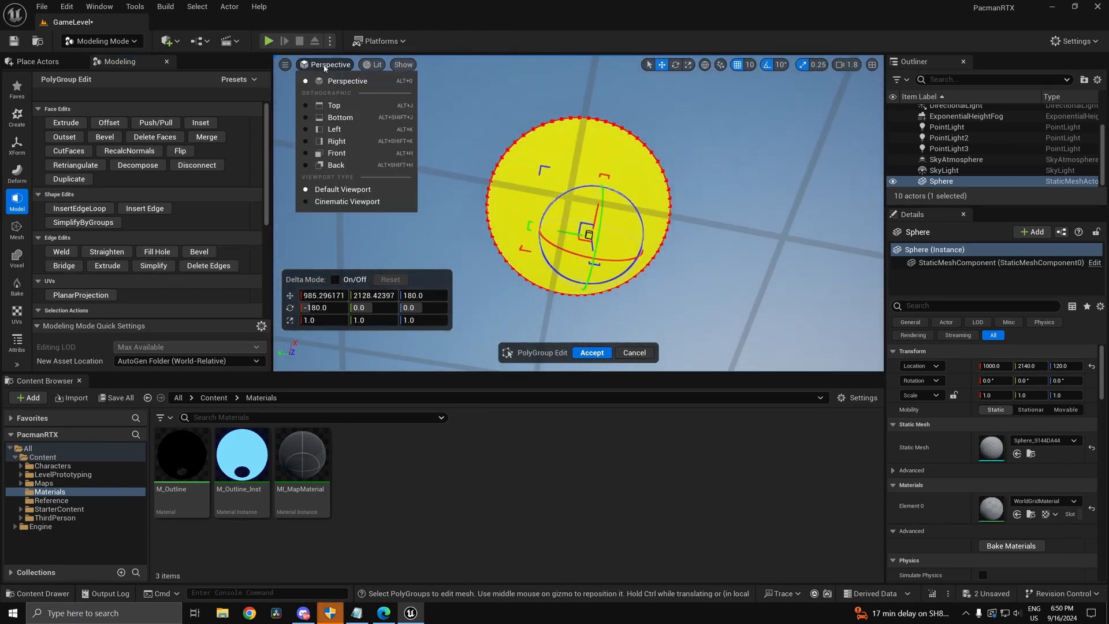
{"action": "left_click", "coordinate": [375, 65]}
{"action": "left_click", "coordinate": [392, 136]}
{"action": "scroll", "coordinate": [699, 198], "scroll_direction": "up", "scroll_amount": 5}
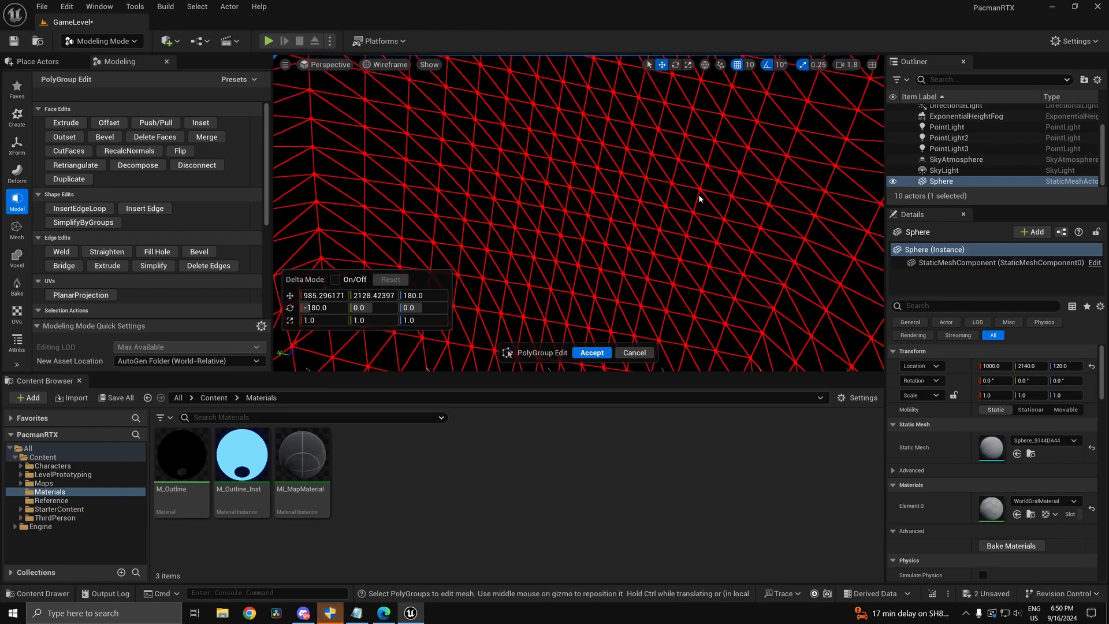
{"action": "scroll", "coordinate": [699, 198], "scroll_direction": "down", "scroll_amount": 5}
{"action": "left_click_drag", "start_coordinate": [699, 199], "coordinate": [716, 146], "text": "alt"}
Step: Switch back to Lit view and accept the PolyGroup Edit on the half-dome
{"action": "left_click", "coordinate": [378, 66]}
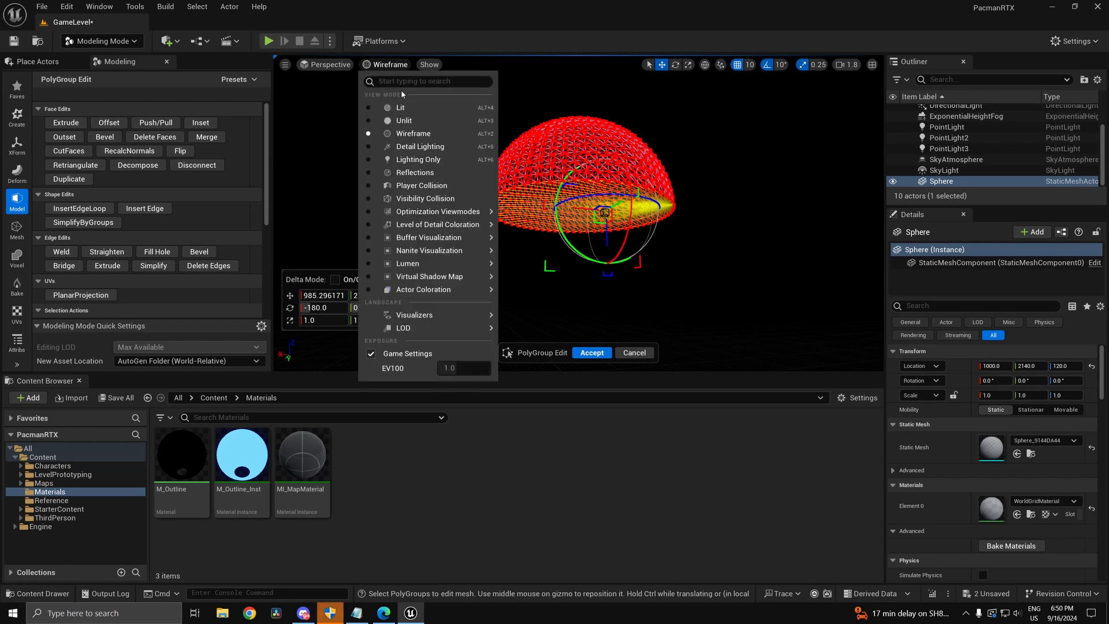
{"action": "left_click", "coordinate": [376, 108]}
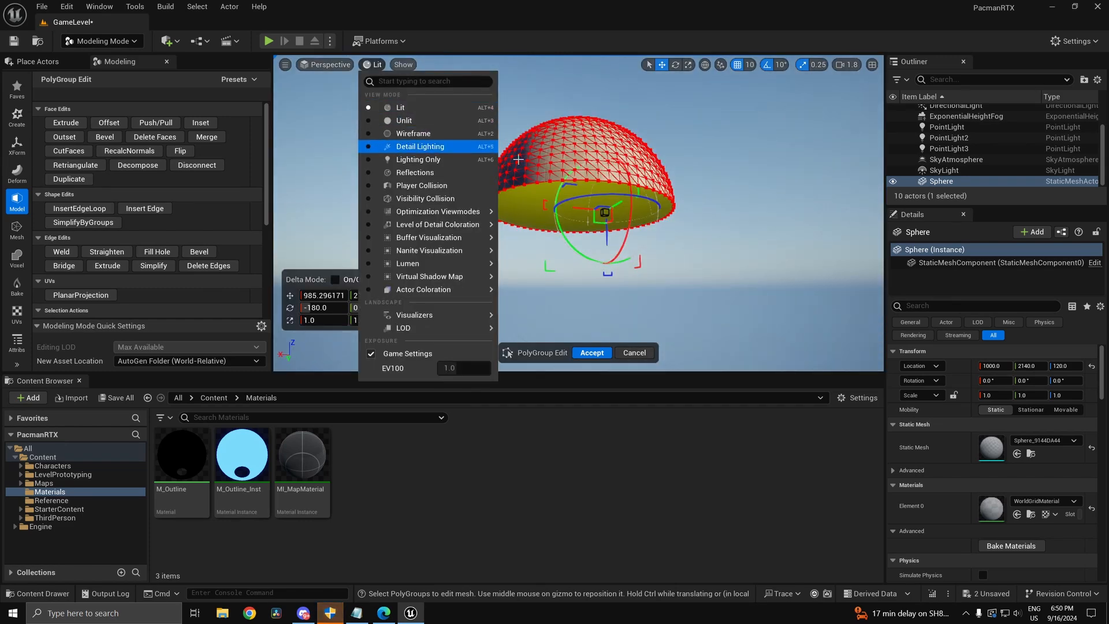
{"action": "left_click", "coordinate": [692, 125]}
{"action": "left_click_drag", "start_coordinate": [692, 124], "coordinate": [719, 201], "text": "alt"}
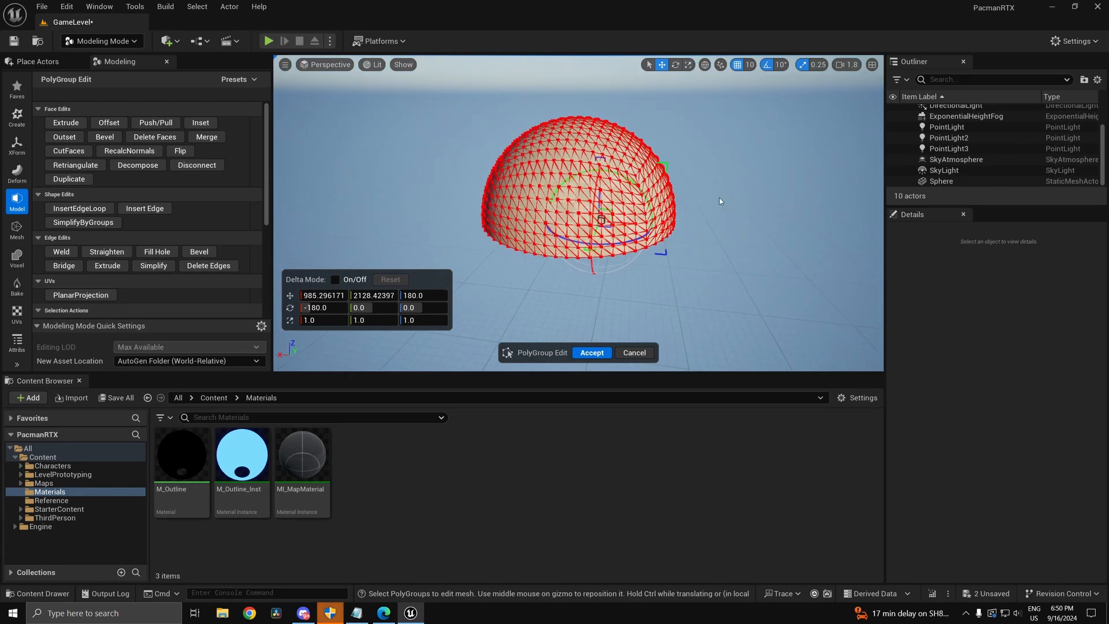
{"action": "left_click", "coordinate": [580, 350]}
{"action": "left_click_drag", "start_coordinate": [686, 275], "coordinate": [690, 338], "text": "alt"}
Step: Select the half-dome, apply UV Unwrap, and open it in the UVEditor
{"action": "left_click", "coordinate": [582, 174]}
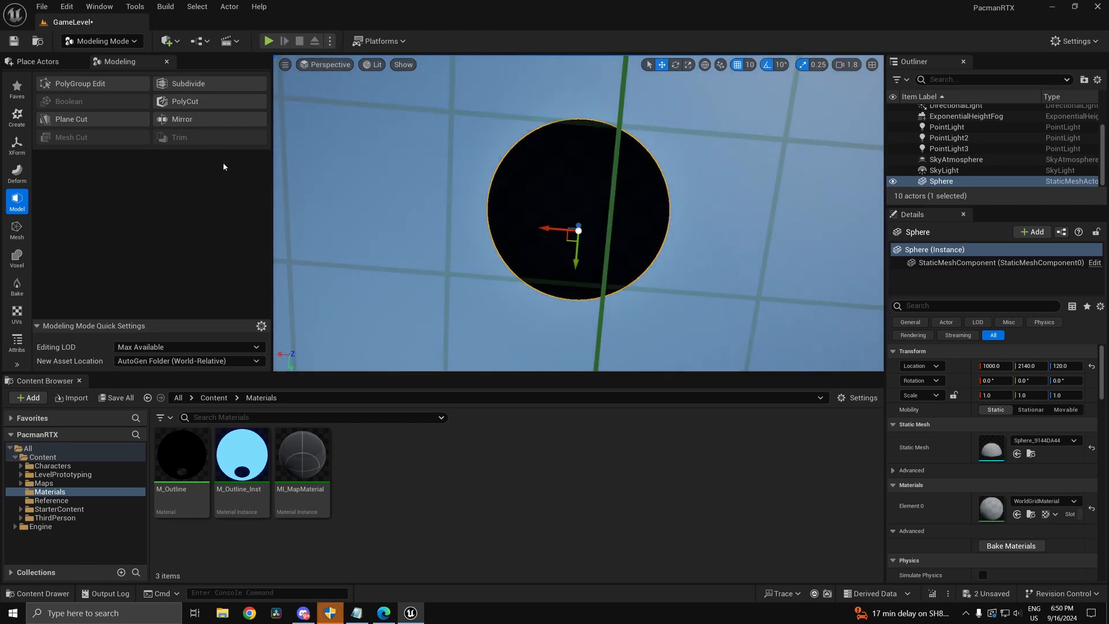
{"action": "left_click_drag", "start_coordinate": [566, 147], "coordinate": [567, 107], "text": "alt"}
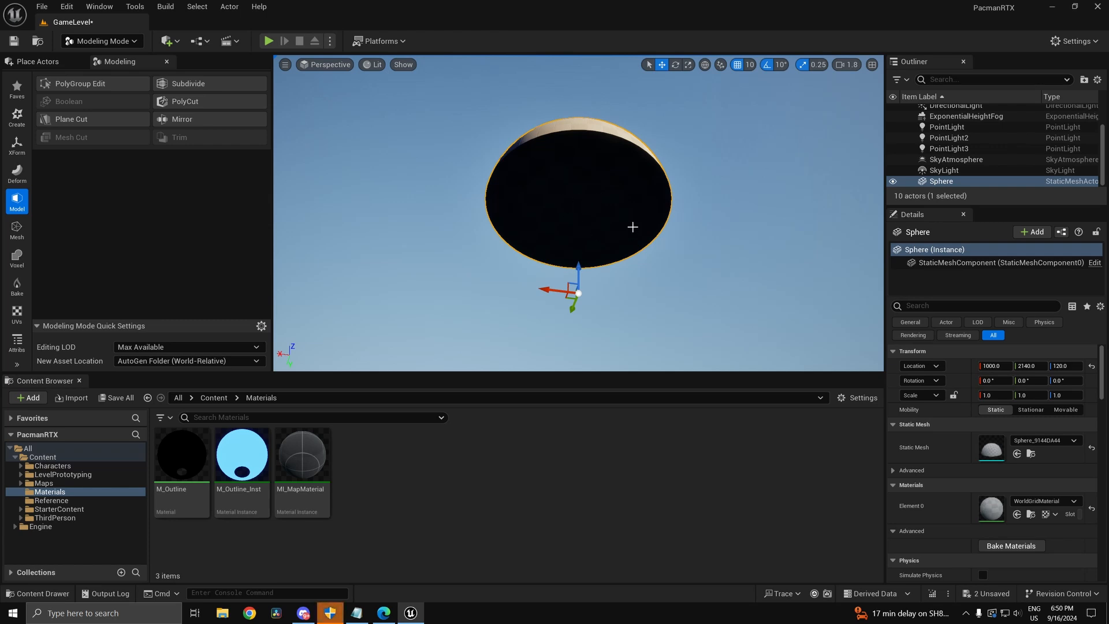
{"action": "left_click_drag", "start_coordinate": [665, 182], "coordinate": [626, 122], "text": "alt"}
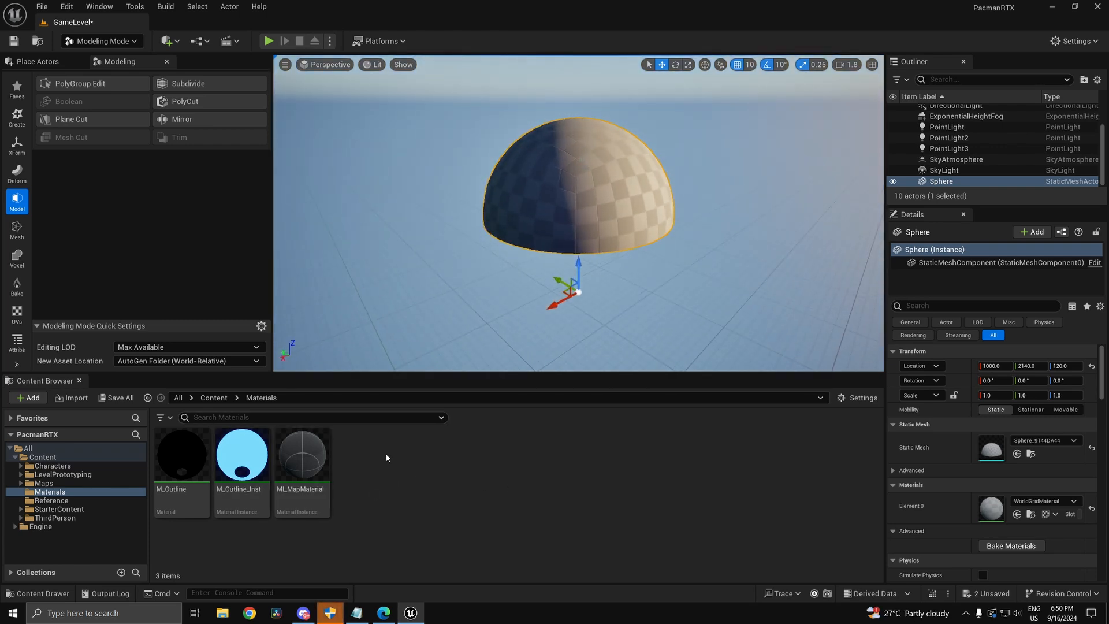
{"action": "left_click", "coordinate": [23, 316]}
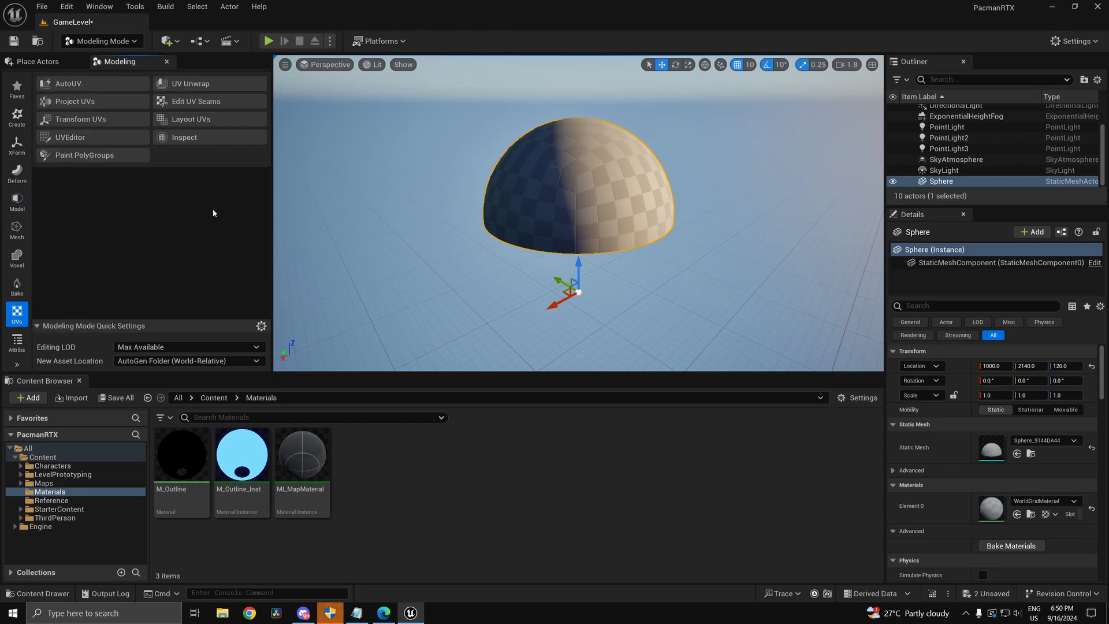
{"action": "left_click", "coordinate": [187, 86]}
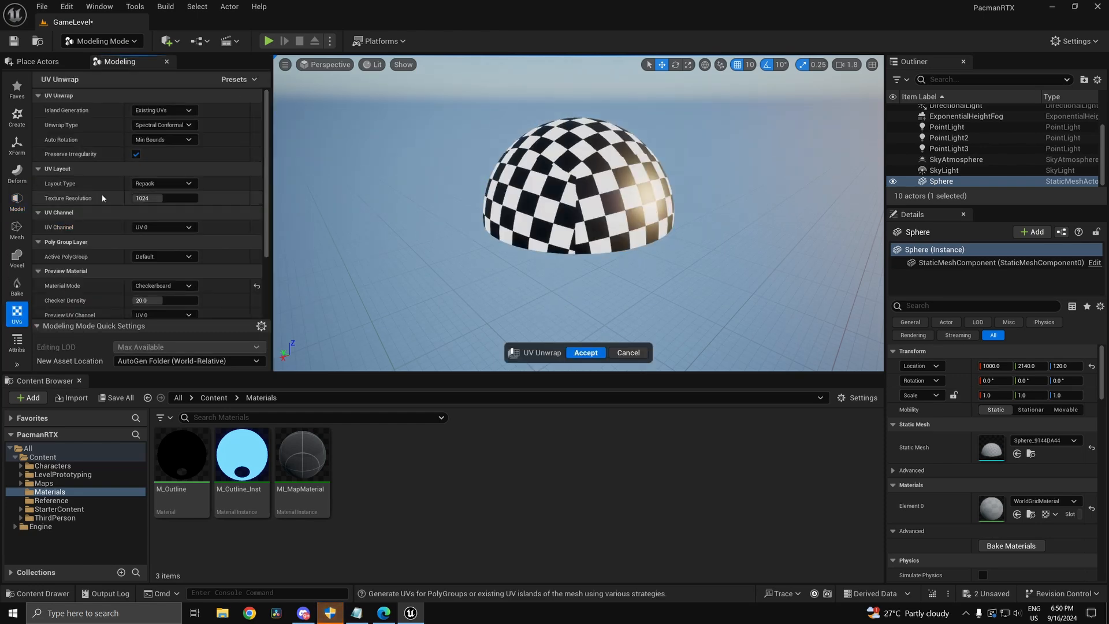
{"action": "left_click", "coordinate": [572, 352]}
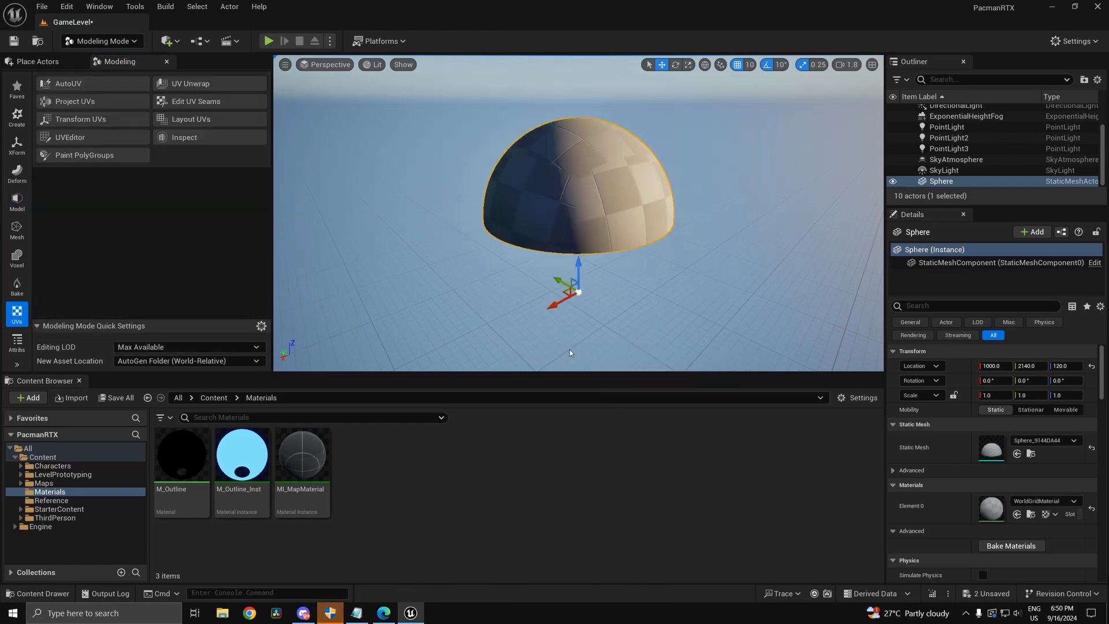
{"action": "left_click", "coordinate": [88, 139]}
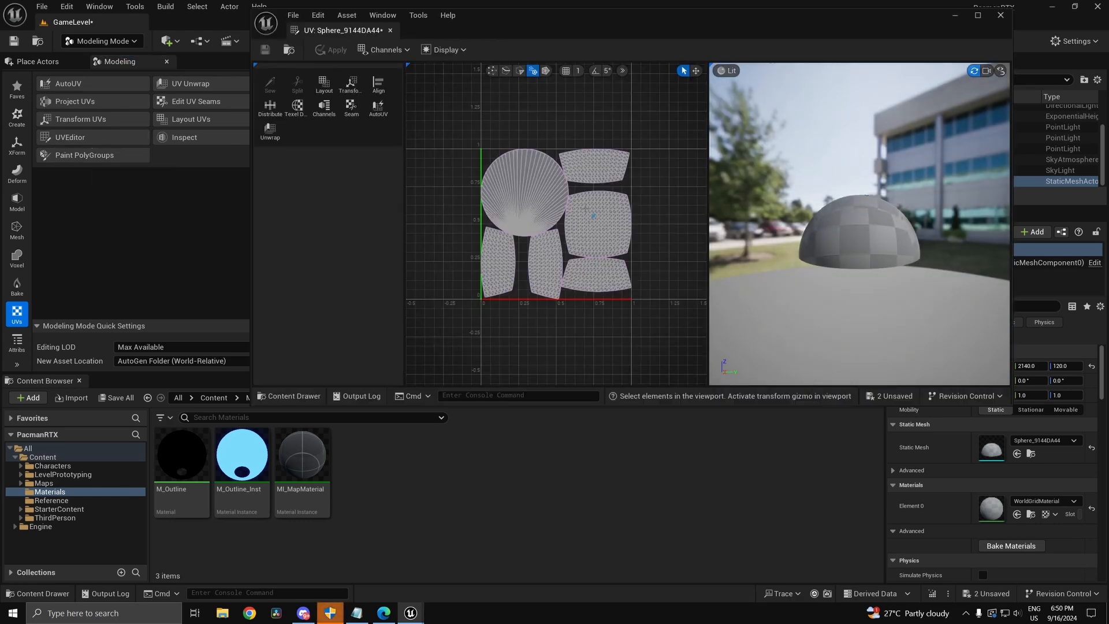
Step: Select the round cap UV island and maximize the UV Editor window
{"action": "scroll", "coordinate": [586, 208], "scroll_direction": "up", "scroll_amount": 3}
{"action": "scroll", "coordinate": [589, 206], "scroll_direction": "down", "scroll_amount": 3}
{"action": "scroll", "coordinate": [472, 156], "scroll_direction": "up", "scroll_amount": 5}
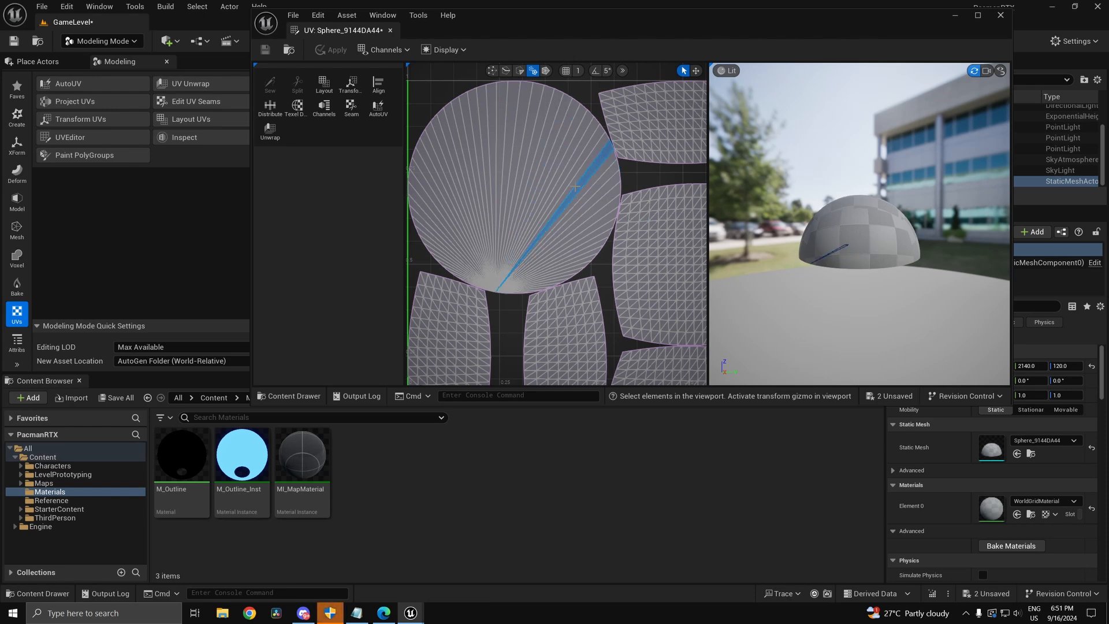
{"action": "scroll", "coordinate": [571, 185], "scroll_direction": "down", "scroll_amount": 4}
{"action": "scroll", "coordinate": [557, 178], "scroll_direction": "up", "scroll_amount": 3}
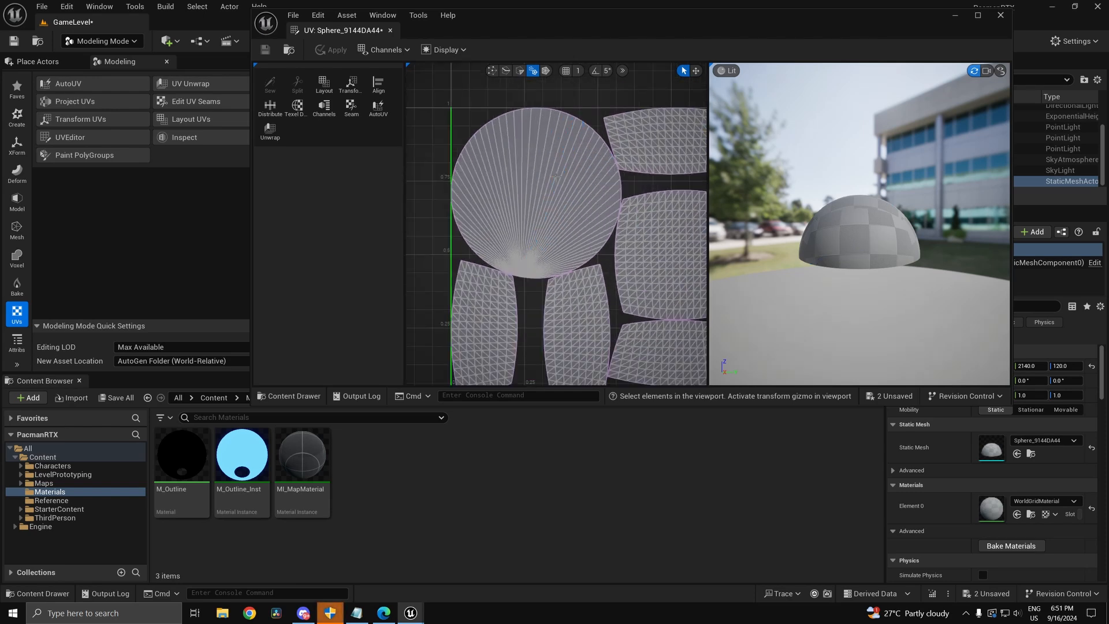
{"action": "left_click", "coordinate": [578, 197]}
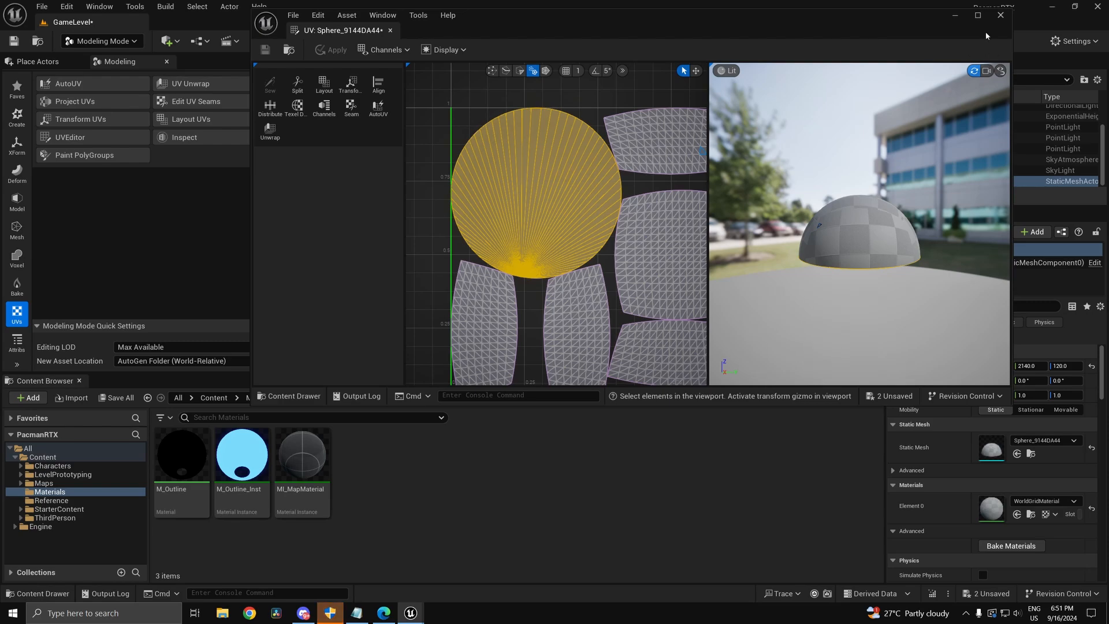
{"action": "left_click", "coordinate": [978, 15]}
{"action": "scroll", "coordinate": [579, 275], "scroll_direction": "down", "scroll_amount": 5}
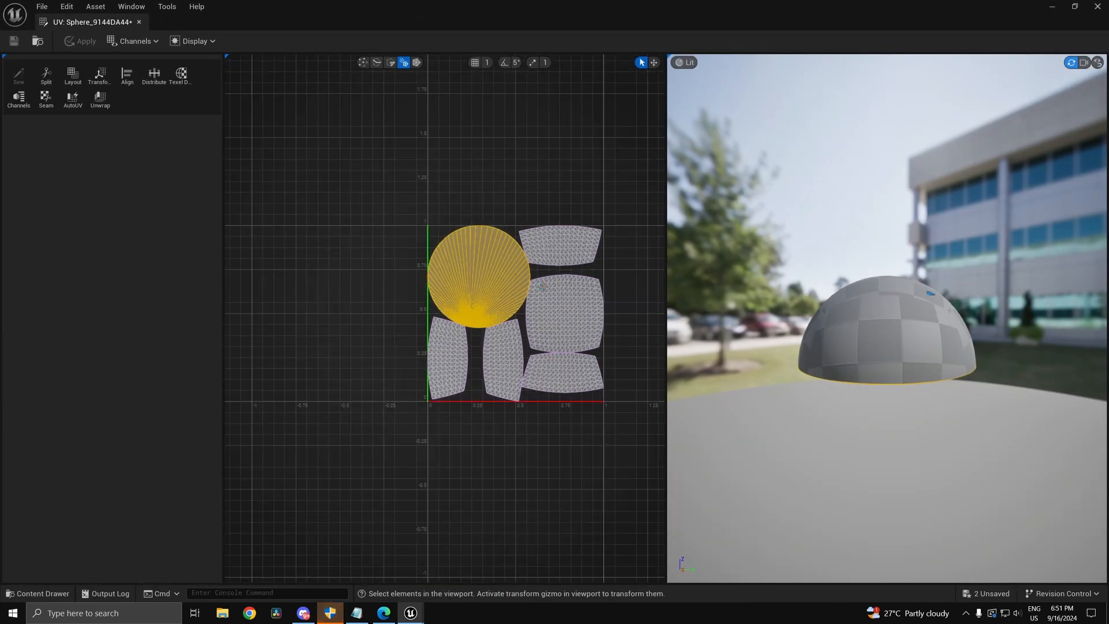
Step: Inspect the half-sphere's underside in the level viewport, then bring the UV Editor back
{"action": "left_click", "coordinate": [1058, 11]}
{"action": "mouse_move", "coordinate": [681, 208]}
{"action": "right_mouse_down"}
{"action": "mouse_move", "coordinate": [681, 231]}
{"action": "mouse_move", "coordinate": [693, 144]}
{"action": "mouse_move", "coordinate": [693, 203]}
{"action": "mouse_move", "coordinate": [696, 193]}
{"action": "right_mouse_up"}
{"action": "key", "text": "w"}
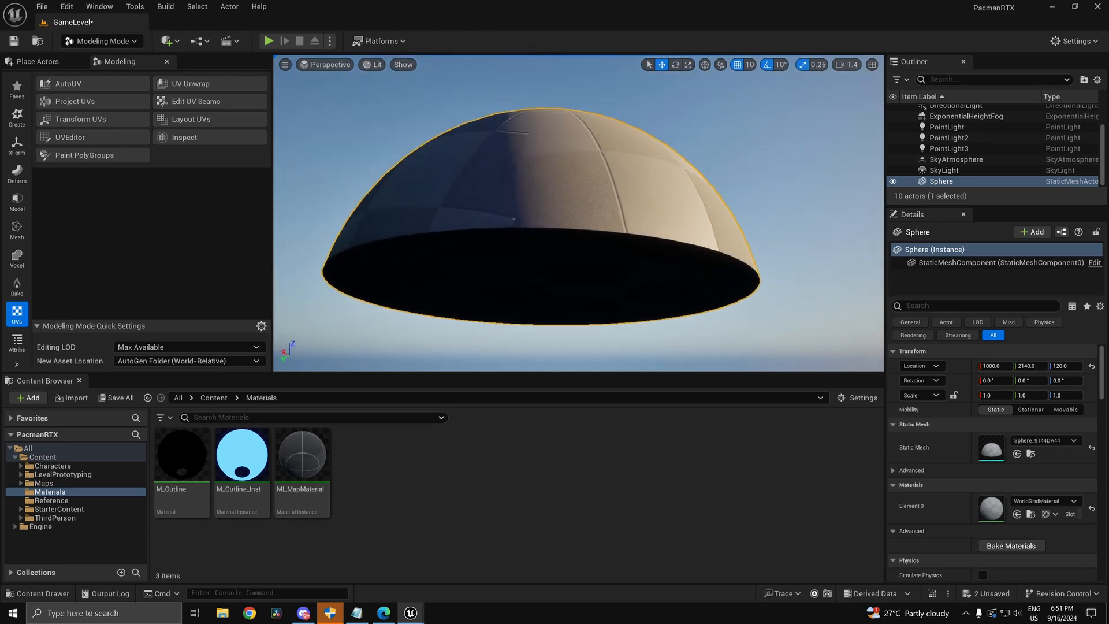
{"action": "scroll", "coordinate": [767, 235], "scroll_direction": "down", "scroll_amount": 3}
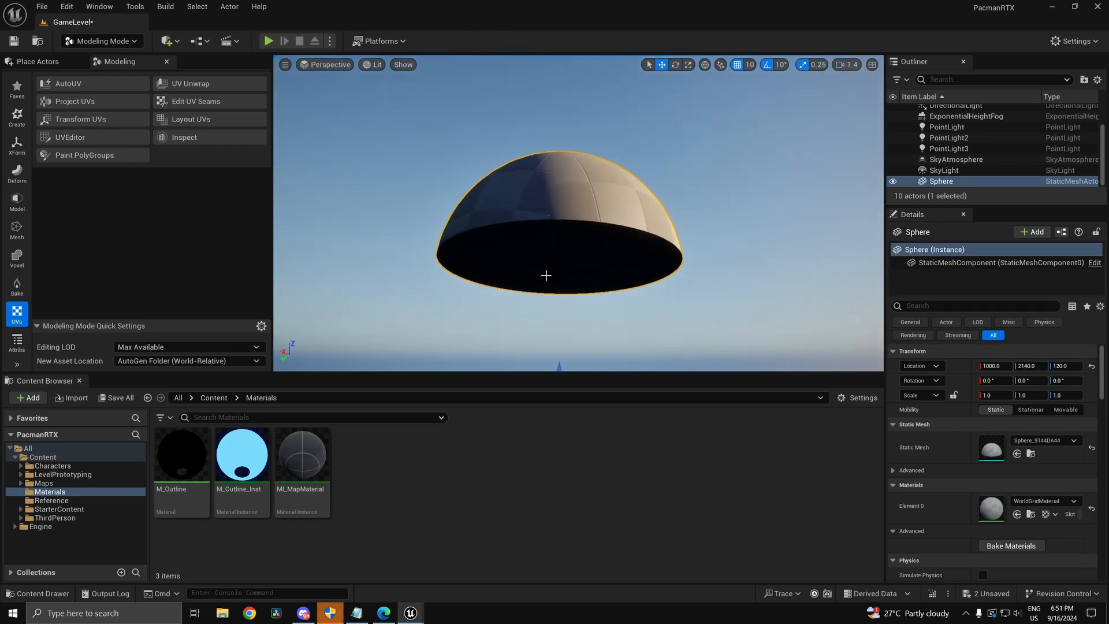
{"action": "right_click_drag", "start_coordinate": [544, 194], "coordinate": [544, 309]}
{"action": "key", "text": "e"}
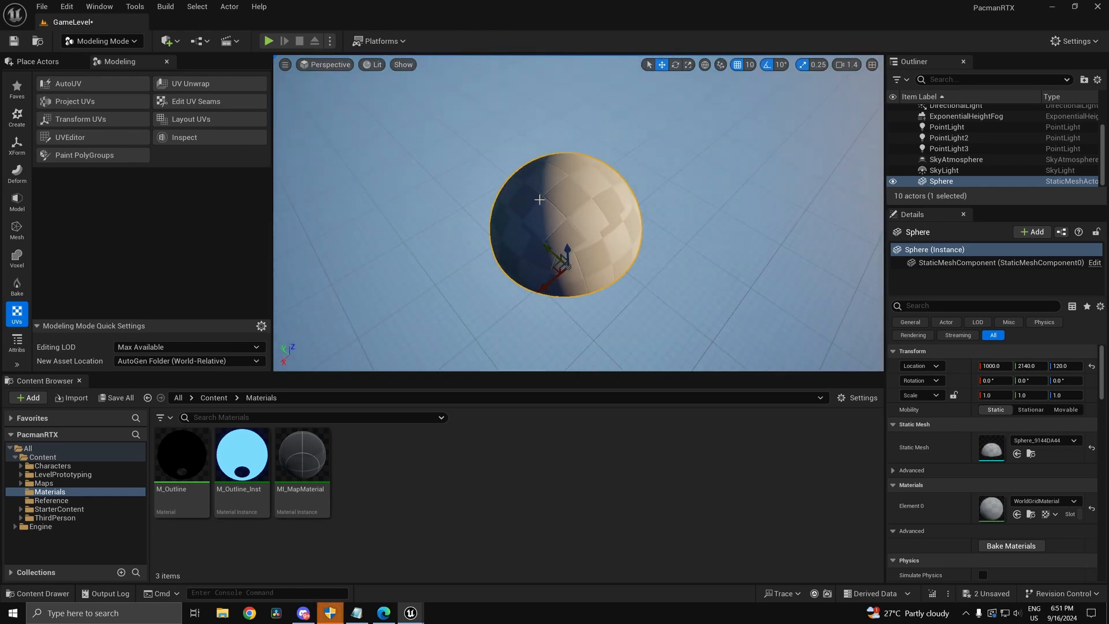
{"action": "key", "text": "alt+Tab"}
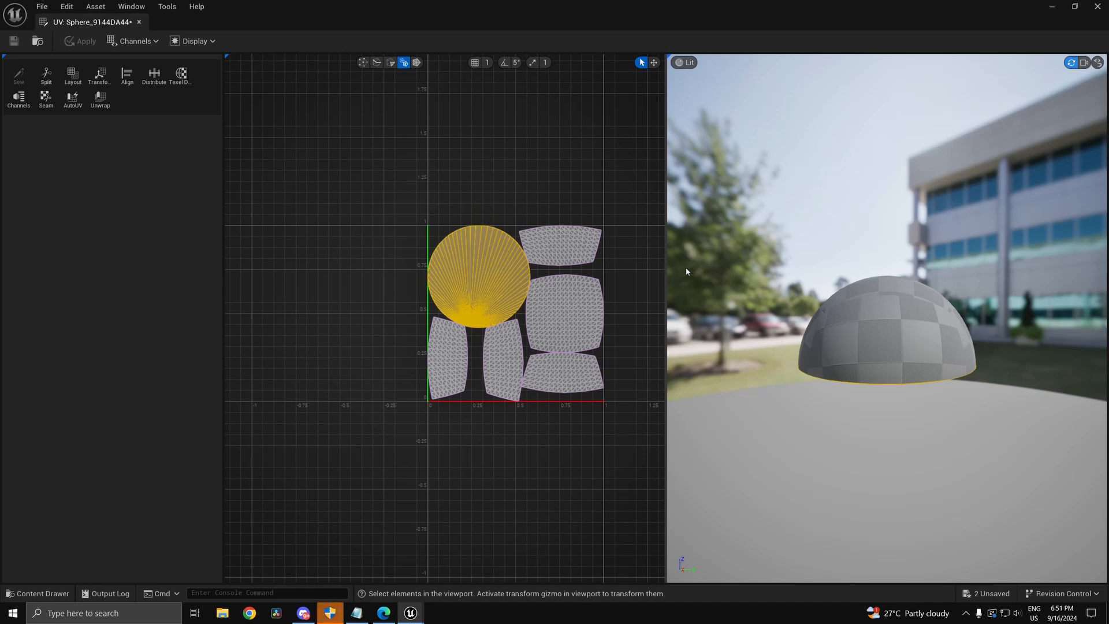
{"action": "scroll", "coordinate": [512, 276], "scroll_direction": "up", "scroll_amount": 5}
{"action": "scroll", "coordinate": [509, 274], "scroll_direction": "down", "scroll_amount": 3}
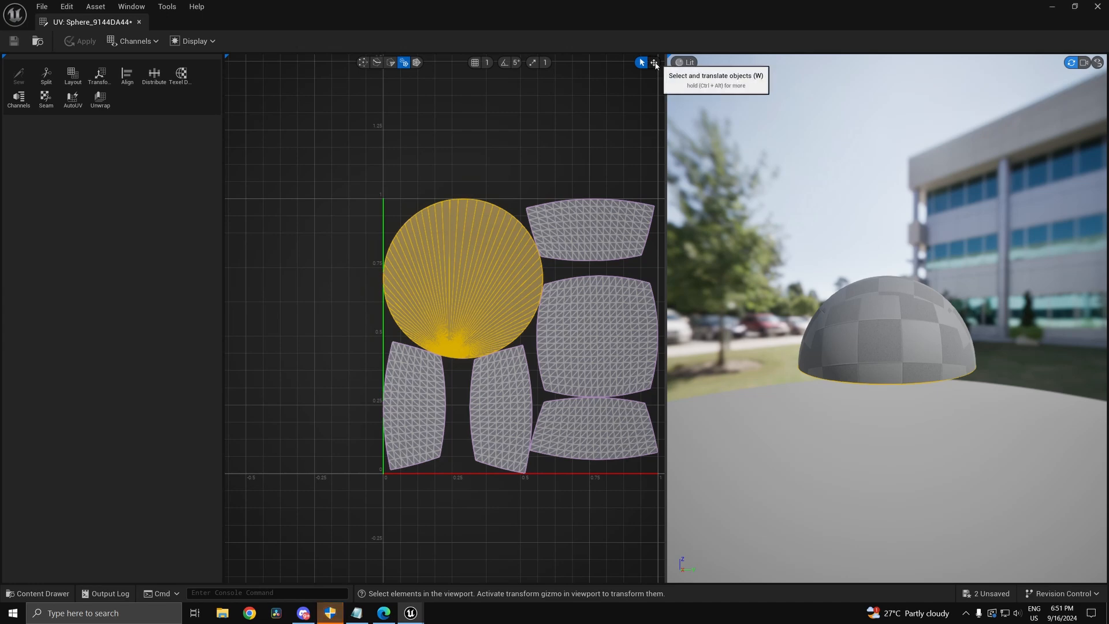
Step: Scale the circular UV island to 0.69723 and move it up and to the left
{"action": "left_click", "coordinate": [653, 63]}
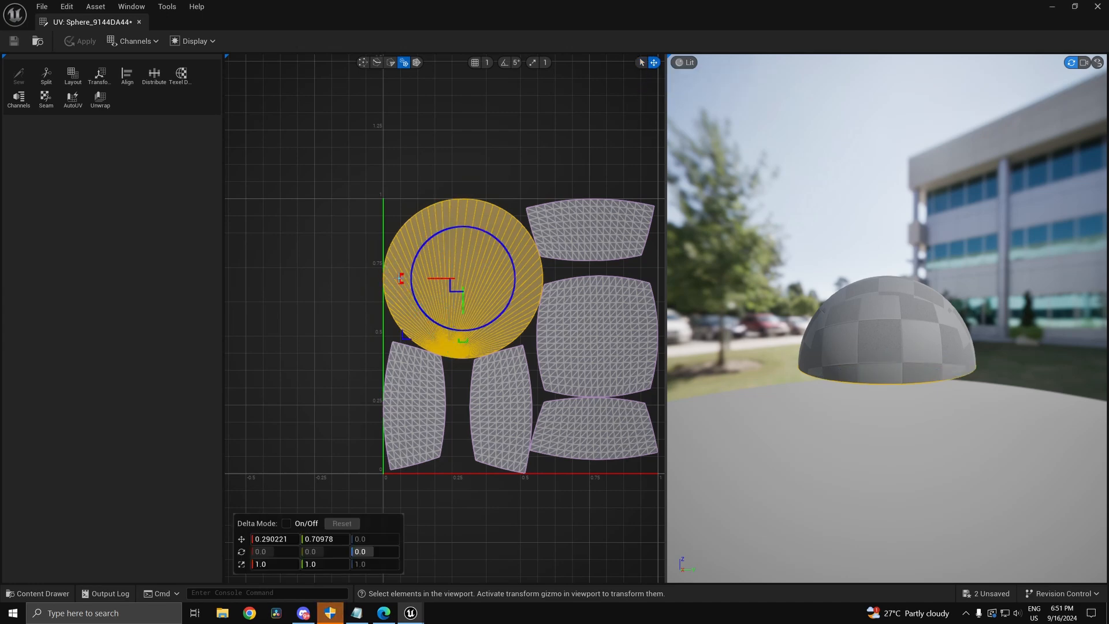
{"action": "left_click_drag", "start_coordinate": [450, 287], "coordinate": [454, 285]}
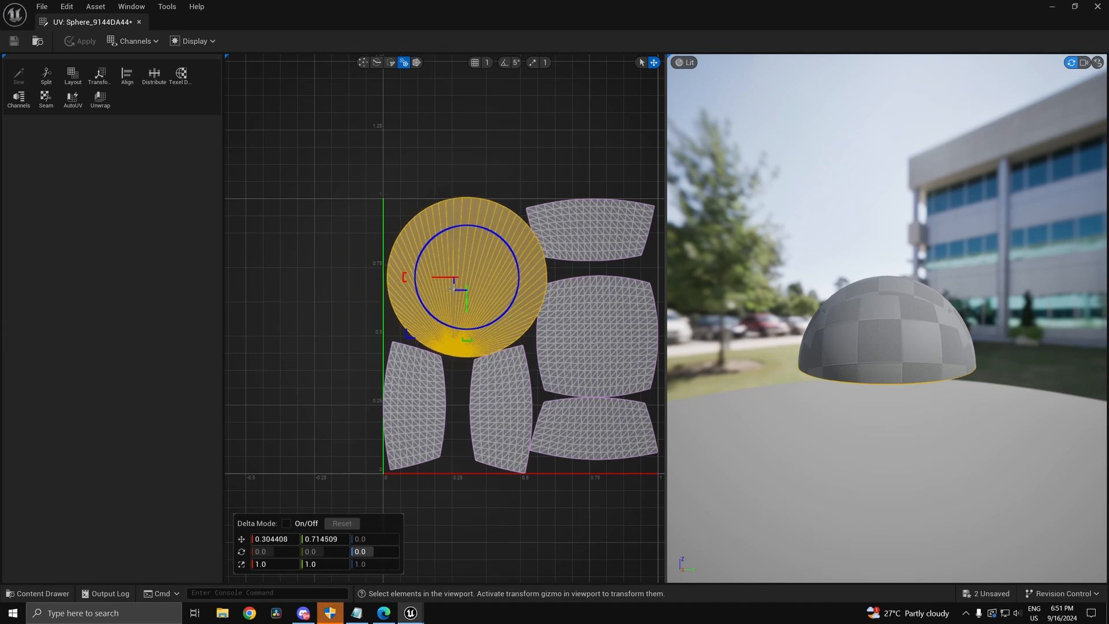
{"action": "key", "text": "ctrl+z"}
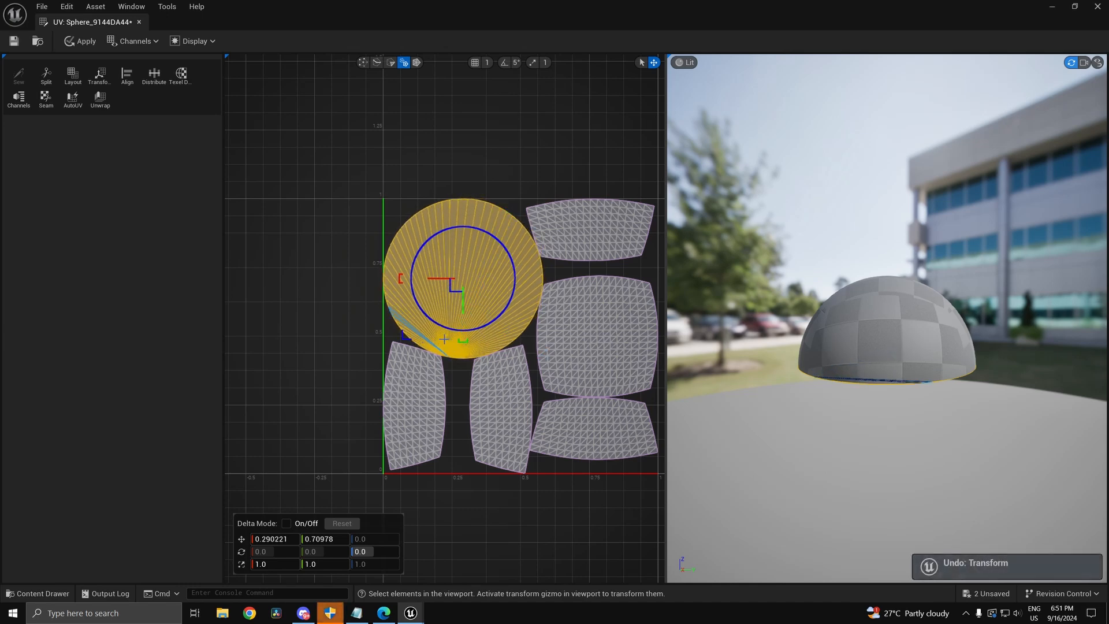
{"action": "scroll", "coordinate": [444, 339], "scroll_direction": "down", "scroll_amount": 1}
{"action": "right_click_drag", "start_coordinate": [444, 339], "coordinate": [341, 332]}
{"action": "scroll", "coordinate": [341, 333], "scroll_direction": "up", "scroll_amount": 2}
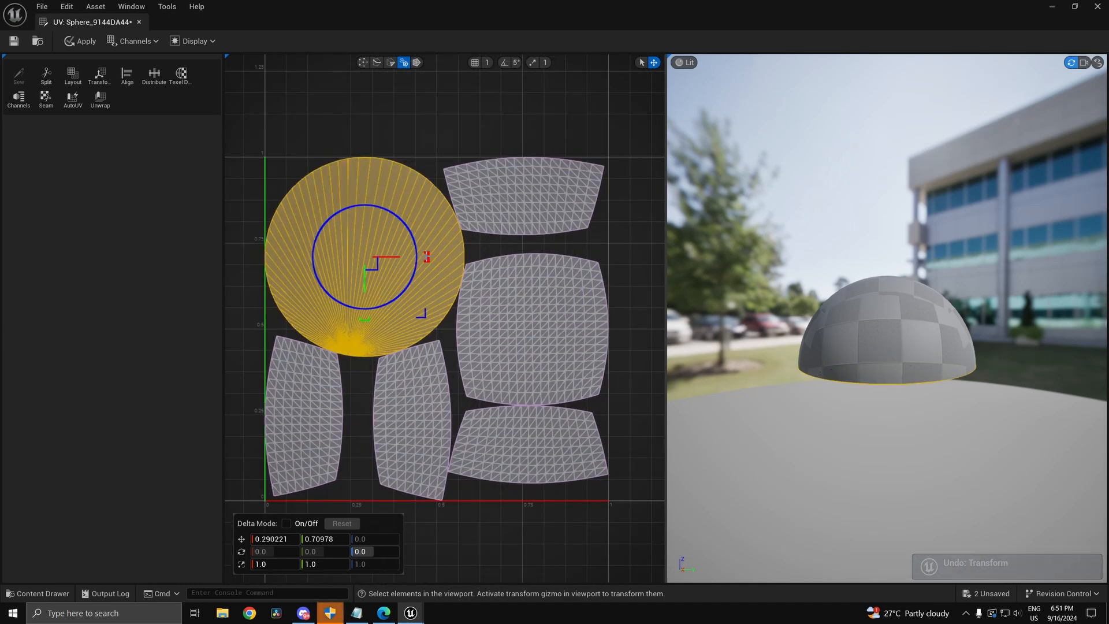
{"action": "left_click_drag", "start_coordinate": [424, 313], "coordinate": [422, 313]}
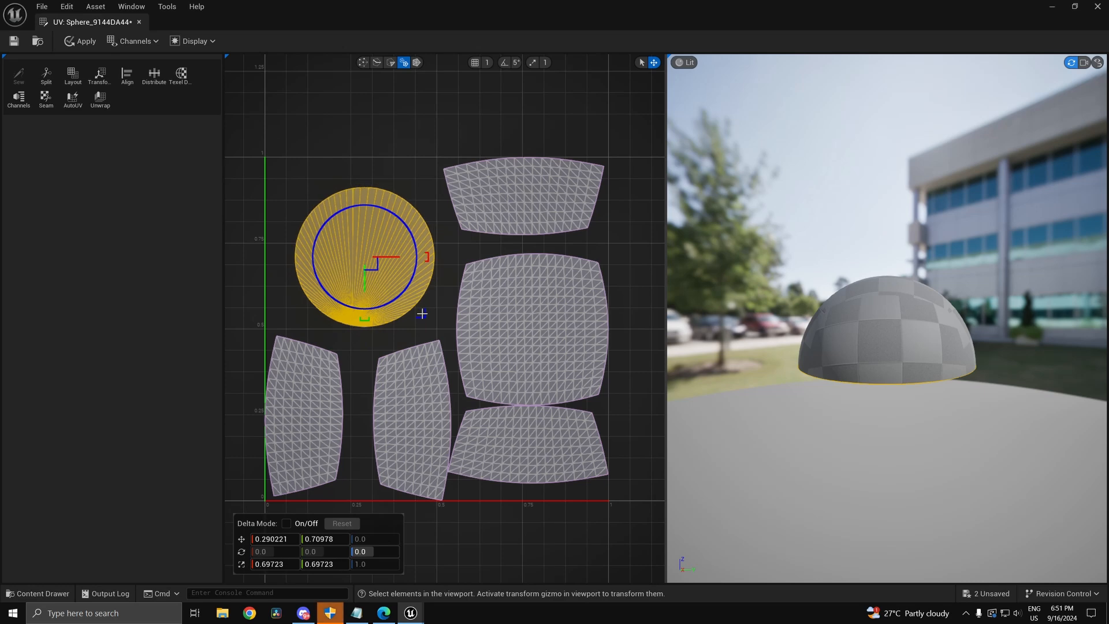
{"action": "left_click_drag", "start_coordinate": [367, 264], "coordinate": [350, 251]}
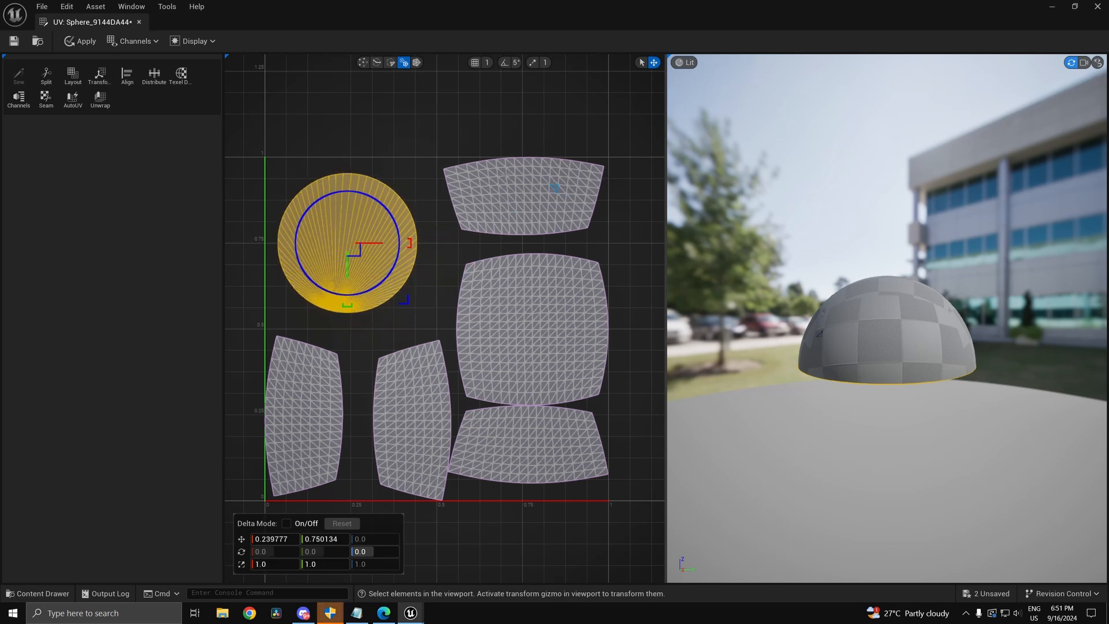
Step: Select the remaining UV islands, apply the UV layout to the mesh, and close the UV editor
{"action": "left_click", "coordinate": [543, 198]}
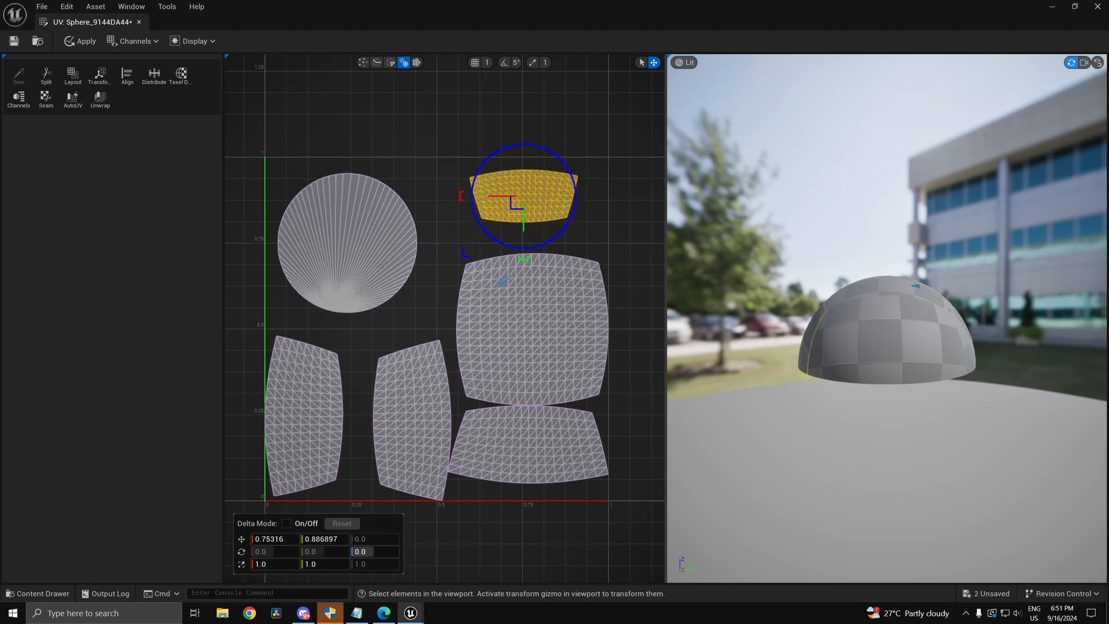
{"action": "left_click", "coordinate": [480, 332]}
{"action": "left_click", "coordinate": [411, 398]}
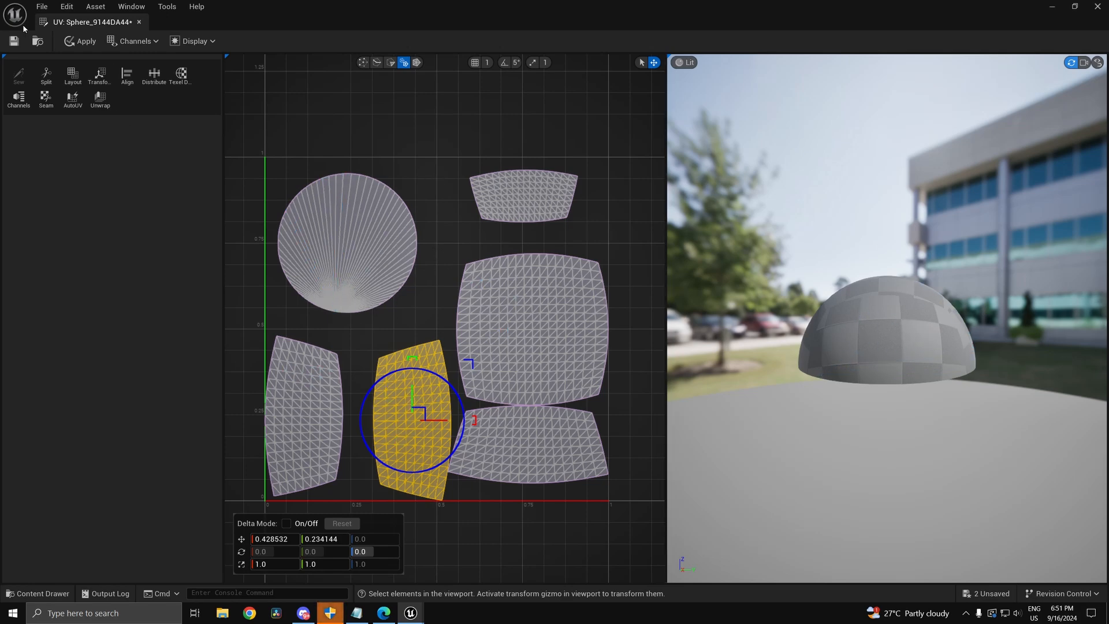
{"action": "left_click", "coordinate": [81, 41]}
{"action": "left_click", "coordinate": [1097, 7]}
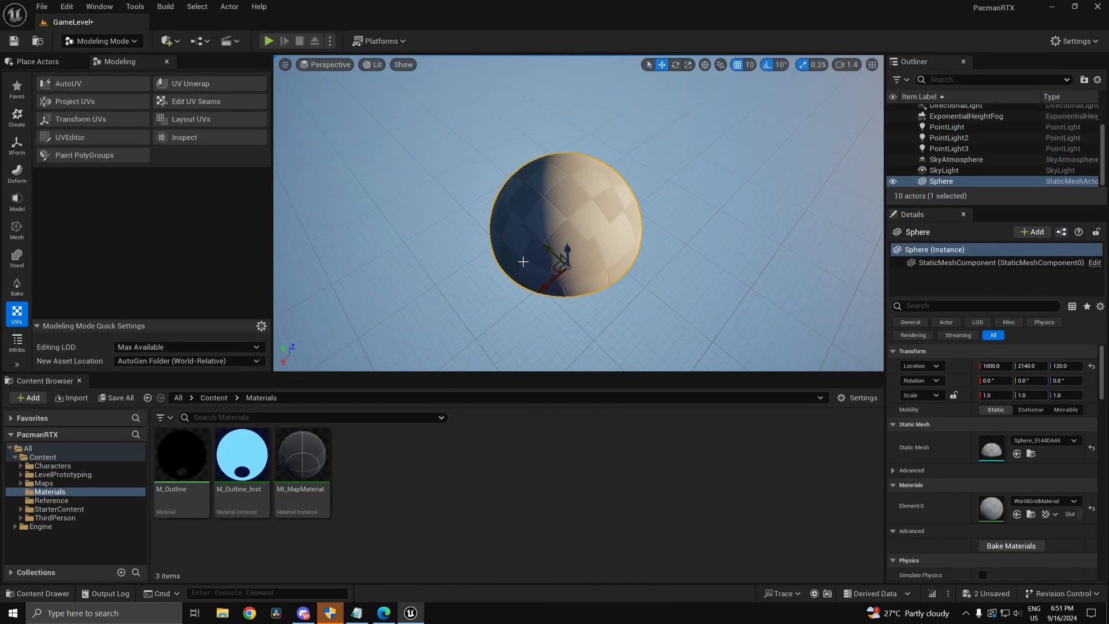
Step: Save the level, create a material named M_Pacman, and assign it to the sphere's Element 0 slot
{"action": "key", "text": "ctrl+s"}
{"action": "right_click", "coordinate": [428, 456]}
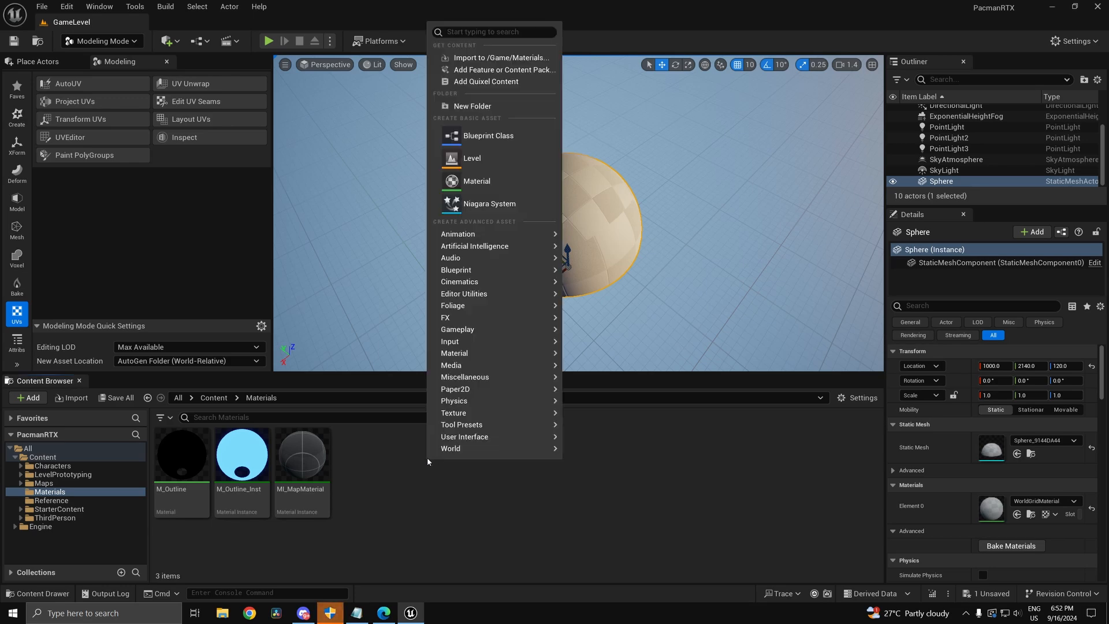
{"action": "left_click", "coordinate": [527, 189]}
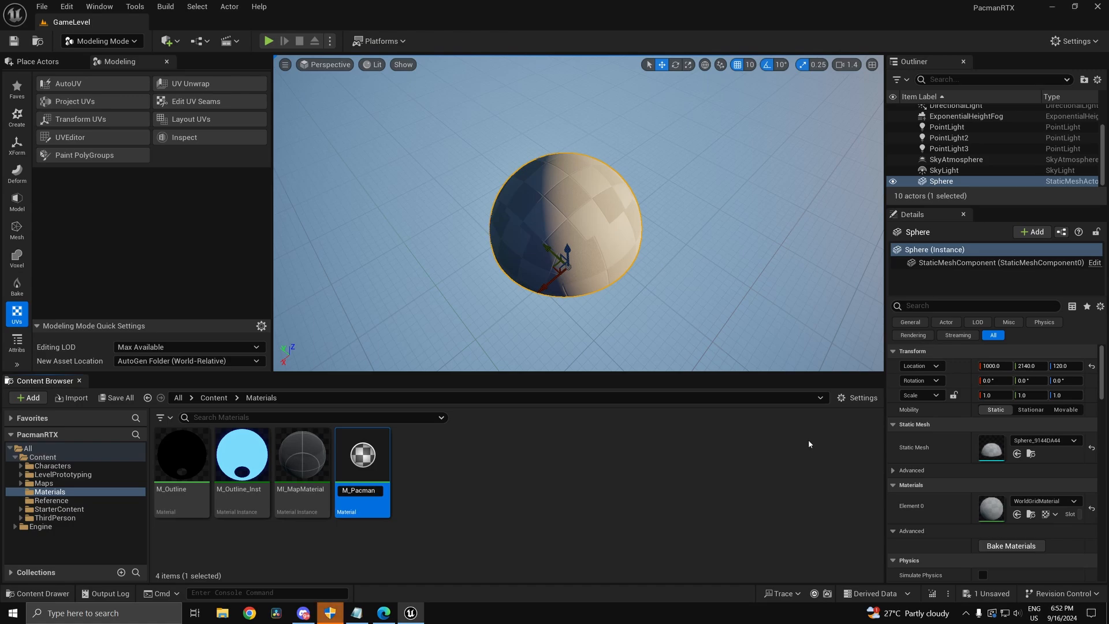
{"action": "key", "text": "Return"}
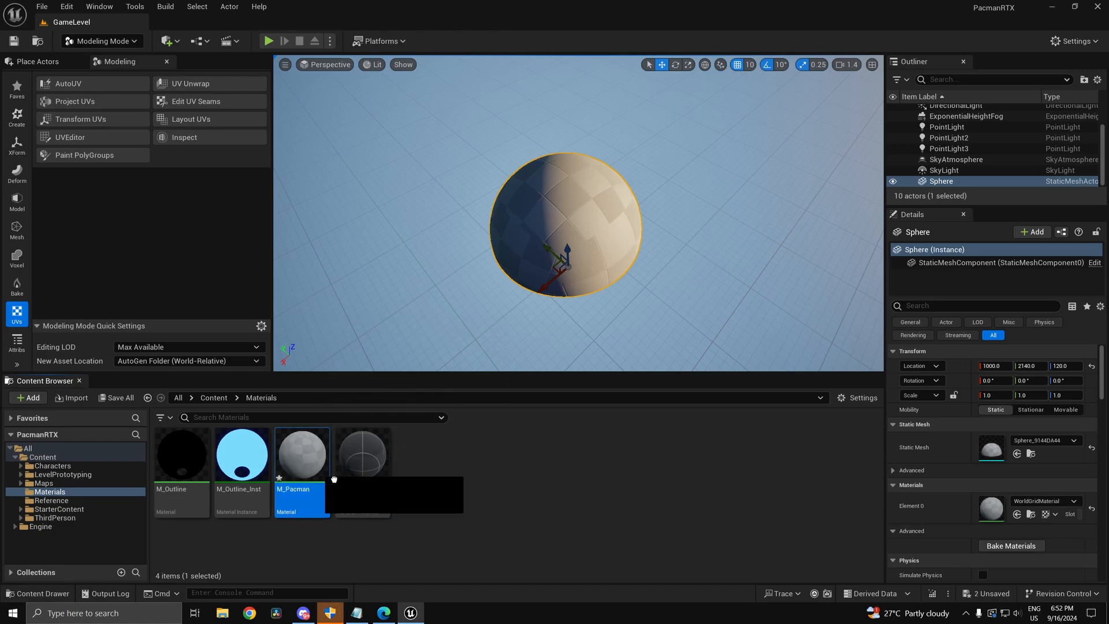
{"action": "left_click_drag", "start_coordinate": [302, 456], "coordinate": [1019, 511]}
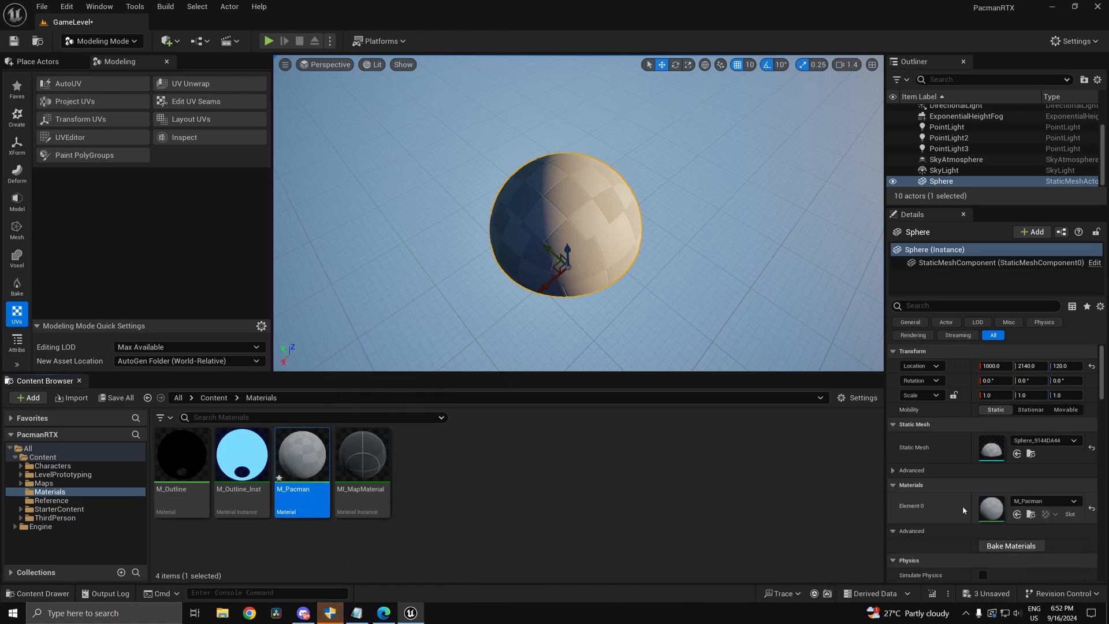
Step: Open M_Pacman's material graph and add a Constant3Vector node, picking yellow for it
{"action": "double_click", "coordinate": [309, 454]}
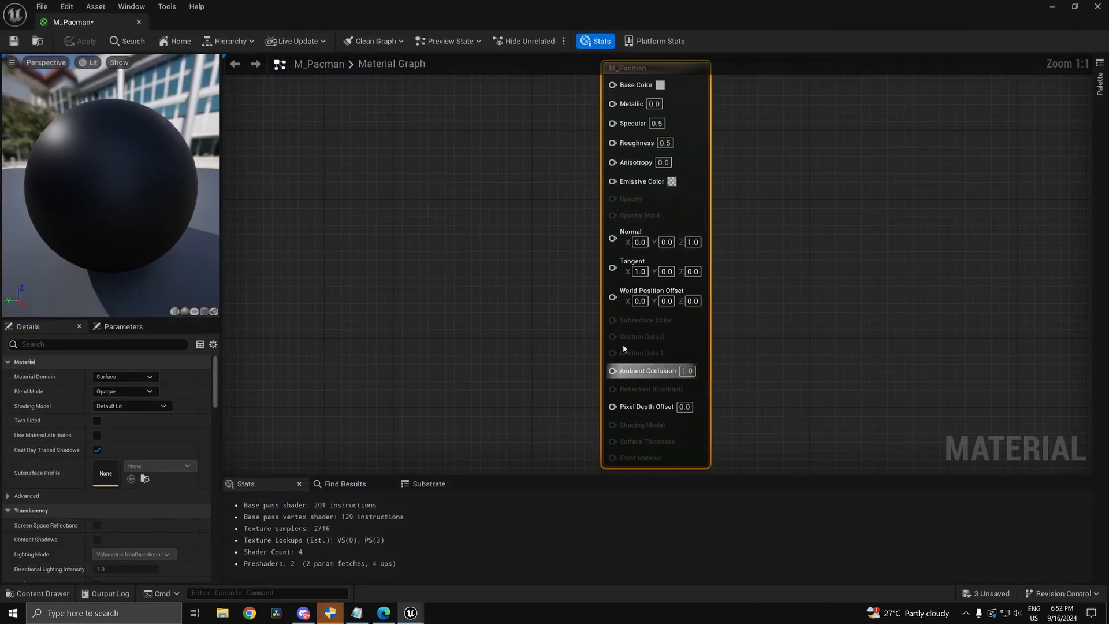
{"action": "right_click_drag", "start_coordinate": [508, 250], "coordinate": [632, 283]}
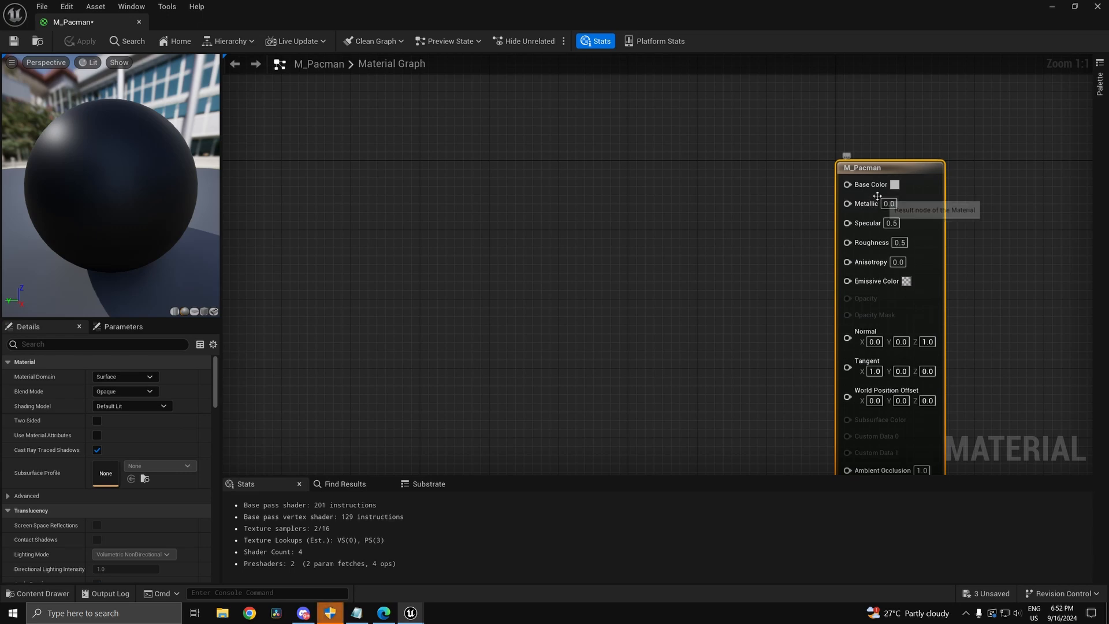
{"action": "left_click", "coordinate": [427, 160]}
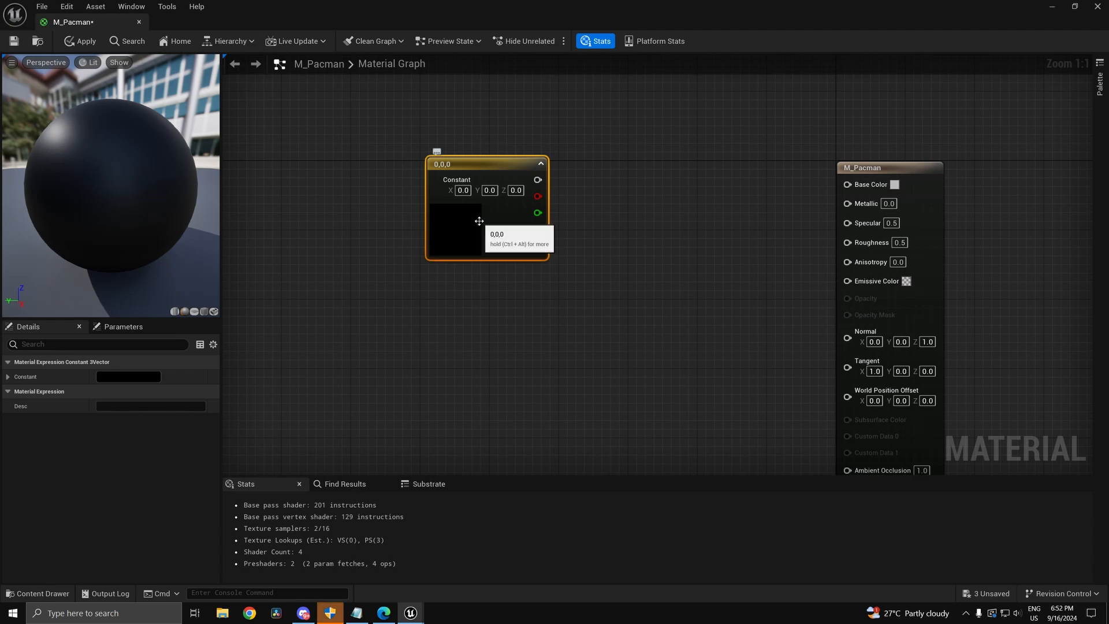
{"action": "double_click", "coordinate": [479, 221]}
{"action": "left_click", "coordinate": [588, 363]}
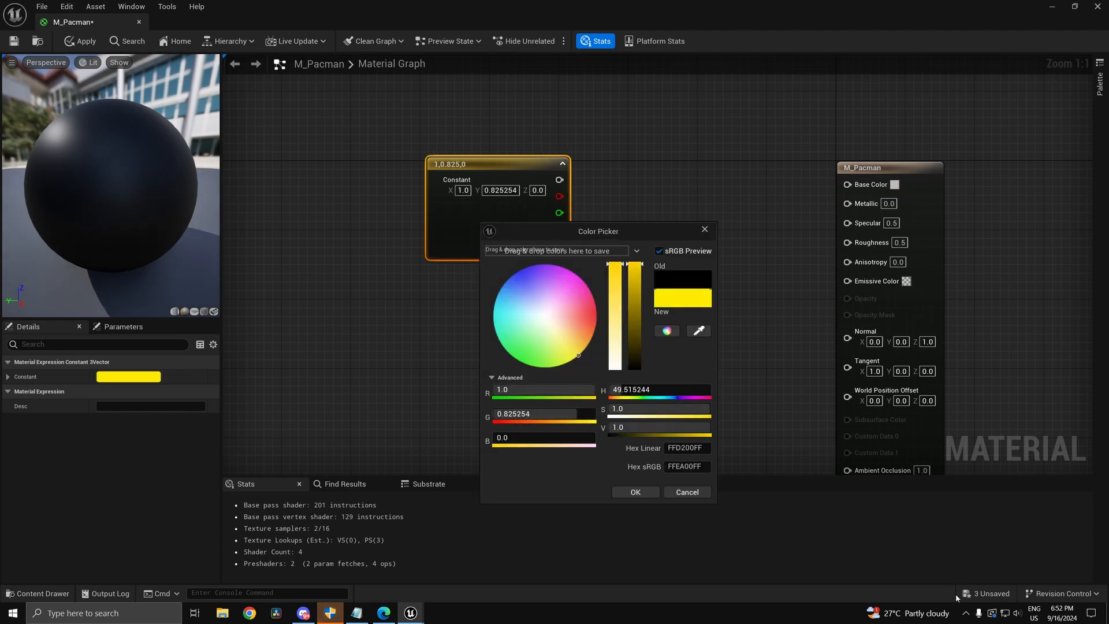
Step: Raise the f.lux daytime temperature to 6150K, then confirm yellow 1, 0.825, 0 and move the node up-left
{"action": "left_click", "coordinate": [965, 612]}
{"action": "left_click", "coordinate": [998, 547]}
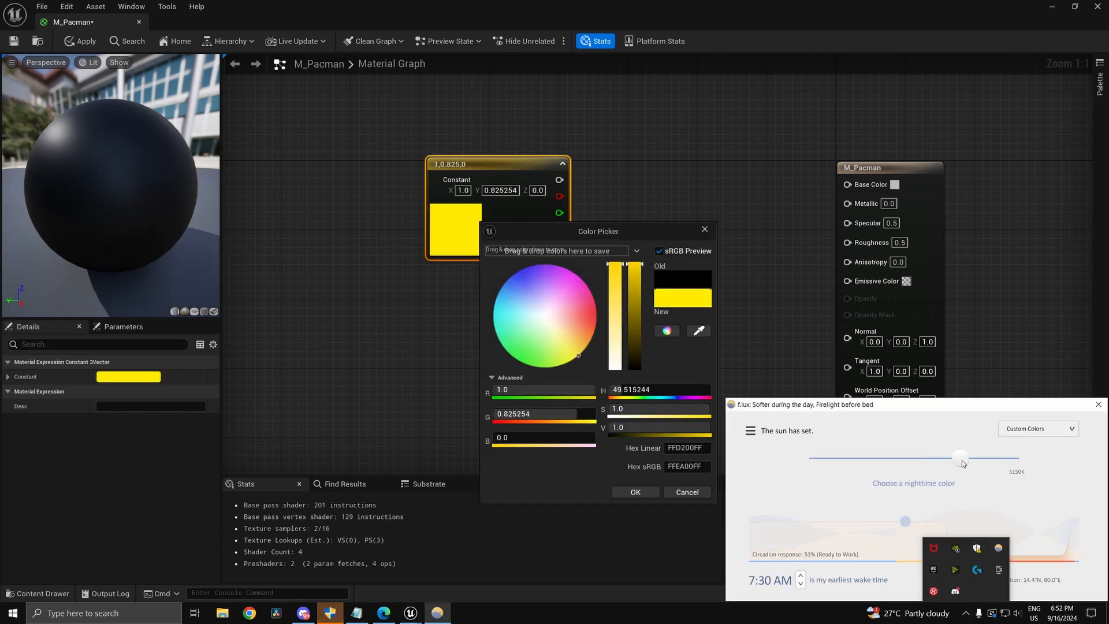
{"action": "left_click_drag", "start_coordinate": [960, 458], "coordinate": [1002, 459]}
{"action": "left_click", "coordinate": [1098, 404]}
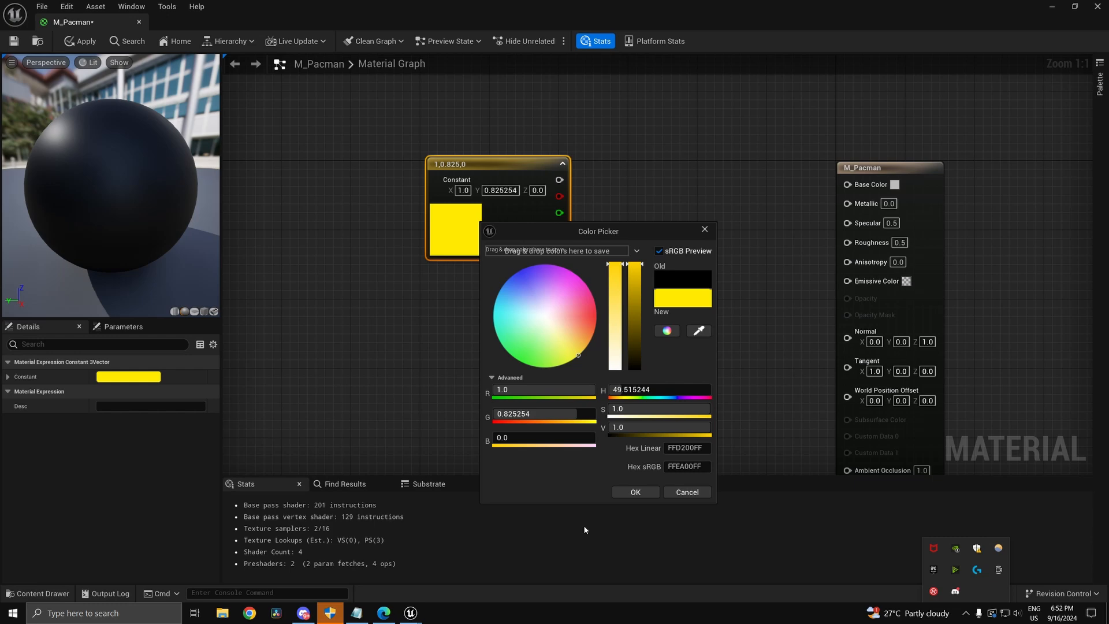
{"action": "left_click", "coordinate": [634, 492]}
{"action": "left_click_drag", "start_coordinate": [473, 172], "coordinate": [337, 125]}
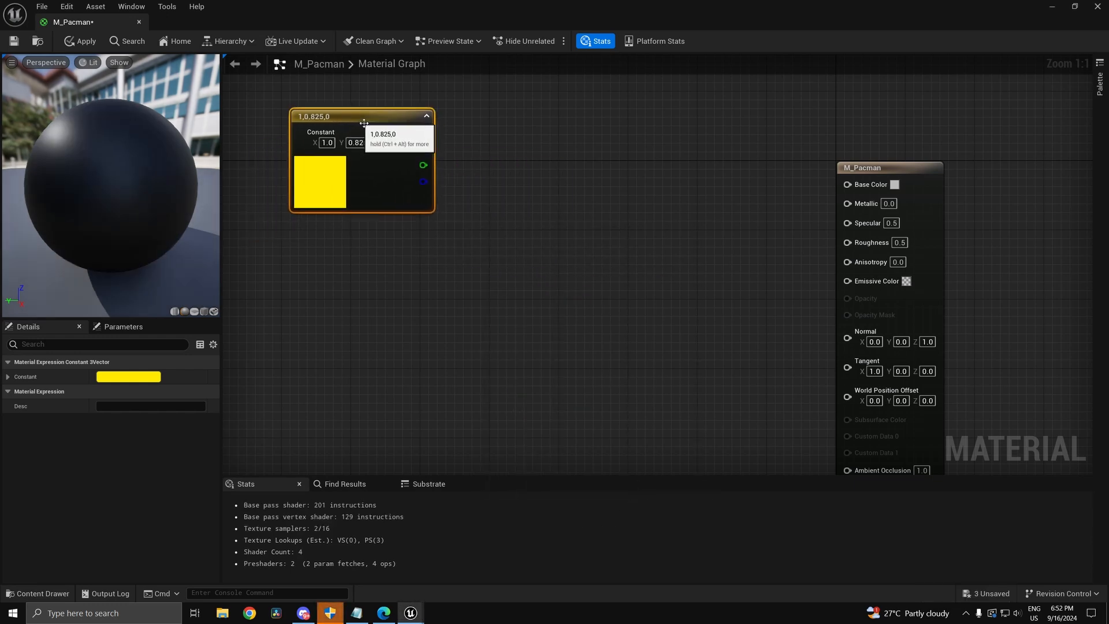
Step: Duplicate the yellow constant and give the copy a pinkish-red colour
{"action": "key", "text": "ctrl+d"}
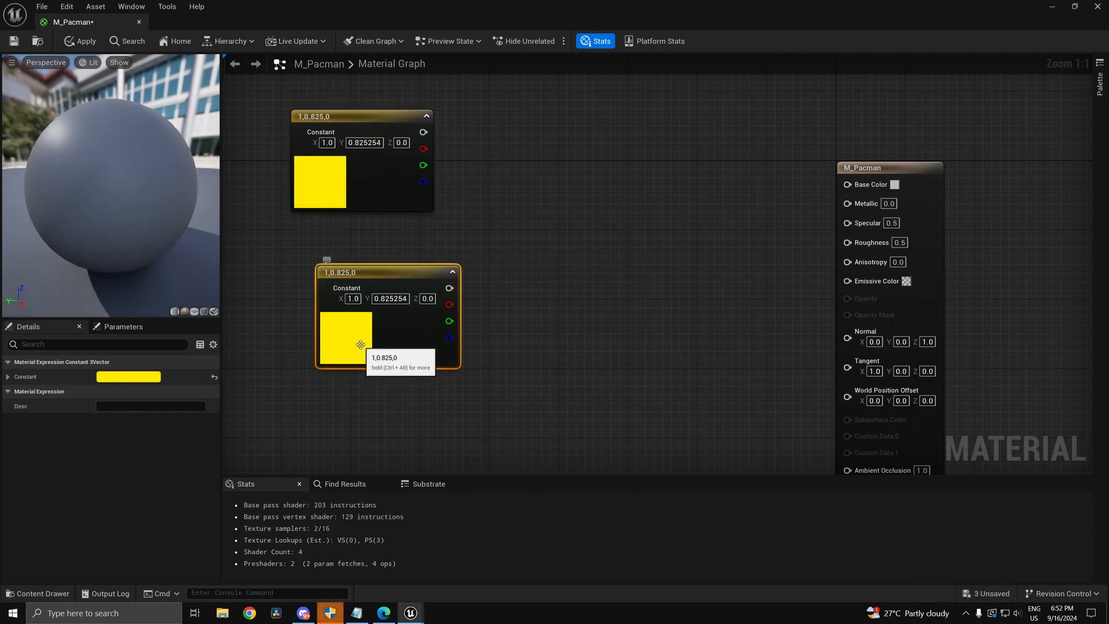
{"action": "double_click", "coordinate": [365, 335]}
{"action": "left_click_drag", "start_coordinate": [455, 424], "coordinate": [554, 399]}
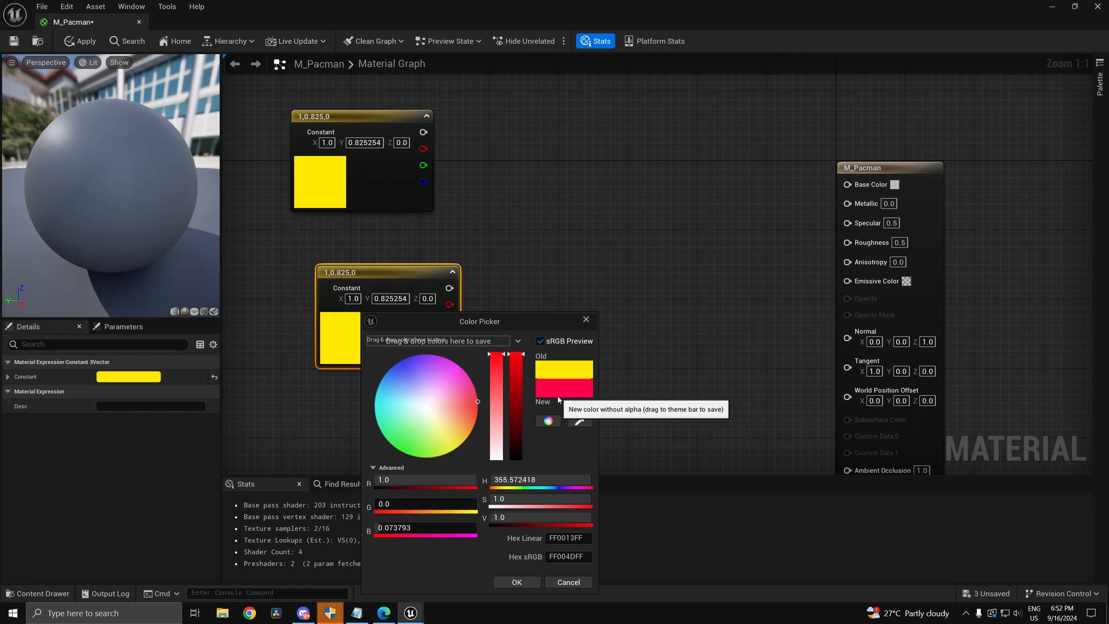
{"action": "left_click", "coordinate": [517, 582]}
Step: Change the red constant to orange-red (1, 0.008451, 0) and save the material
{"action": "right_click_drag", "start_coordinate": [507, 302], "coordinate": [558, 338]}
{"action": "double_click", "coordinate": [478, 344]}
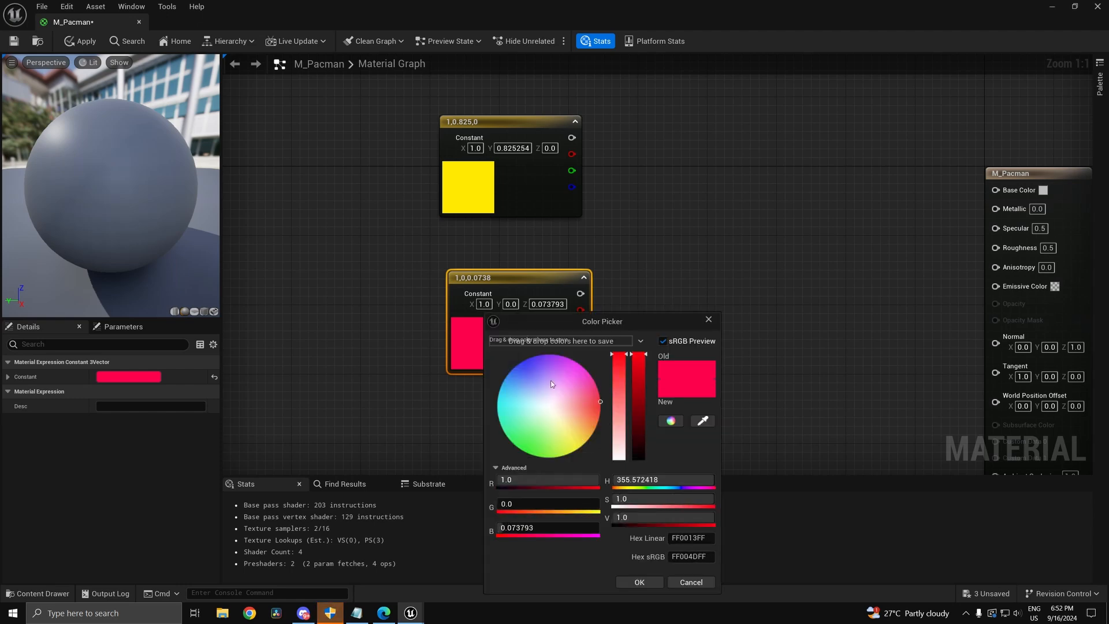
{"action": "left_click_drag", "start_coordinate": [600, 403], "coordinate": [600, 406]}
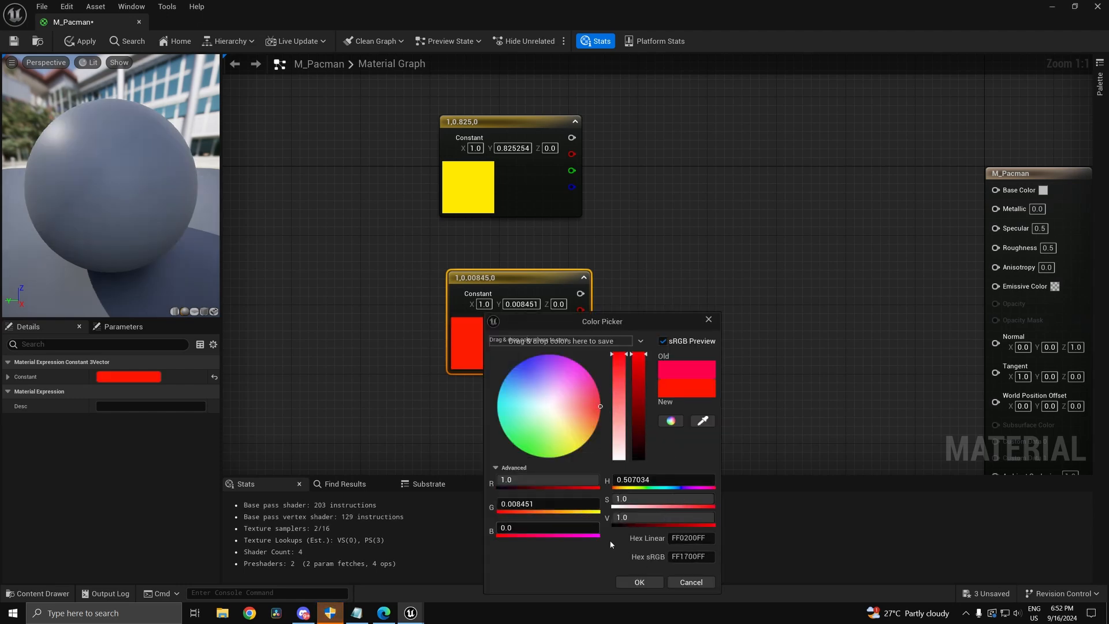
{"action": "left_click", "coordinate": [640, 582]}
{"action": "key", "text": "ctrl+s"}
Step: Move both colour constants further left and restore the material editor to a floating window
{"action": "scroll", "coordinate": [641, 253], "scroll_direction": "down", "scroll_amount": 2}
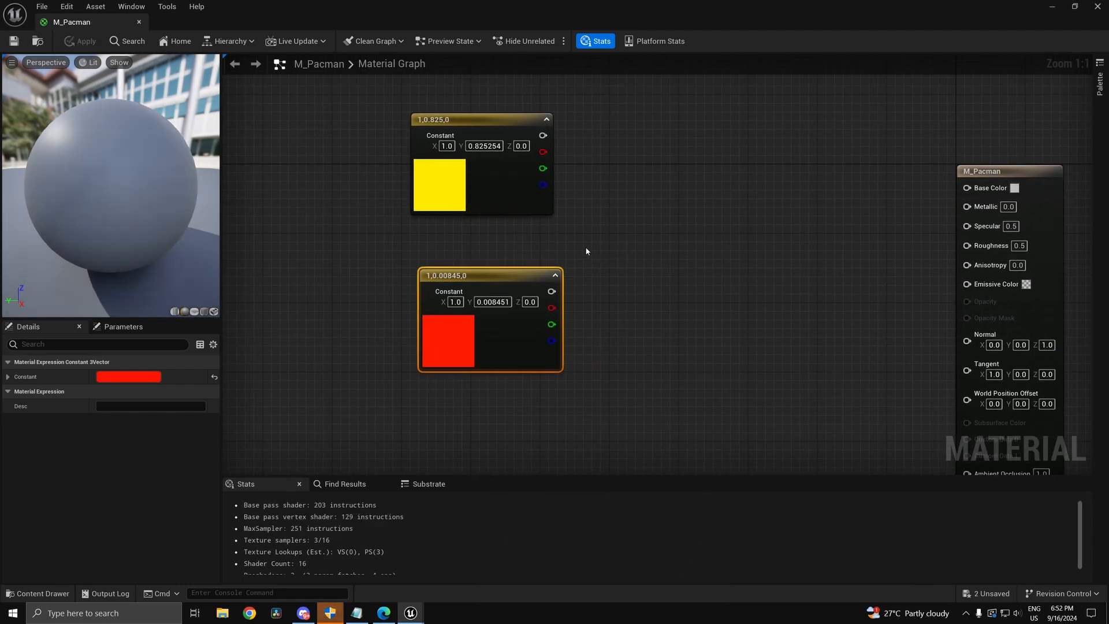
{"action": "right_click_drag", "start_coordinate": [577, 327], "coordinate": [725, 308]}
{"action": "left_click_drag", "start_coordinate": [733, 315], "coordinate": [630, 188]}
{"action": "left_click_drag", "start_coordinate": [622, 192], "coordinate": [381, 223]}
{"action": "left_click", "coordinate": [480, 252]}
{"action": "left_click_drag", "start_coordinate": [762, 3], "coordinate": [872, 1]}
Step: Minimize the material editor, open the sphere's UV layout in UVEditor, then return to M_Pacman
{"action": "left_click", "coordinate": [1050, 8]}
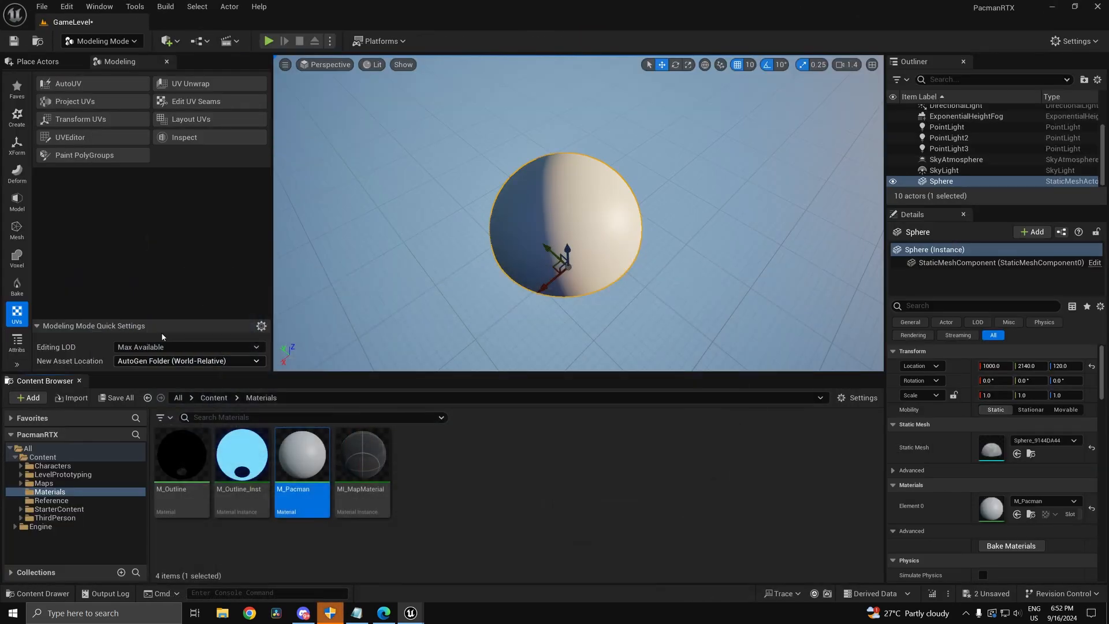
{"action": "left_click", "coordinate": [86, 134]}
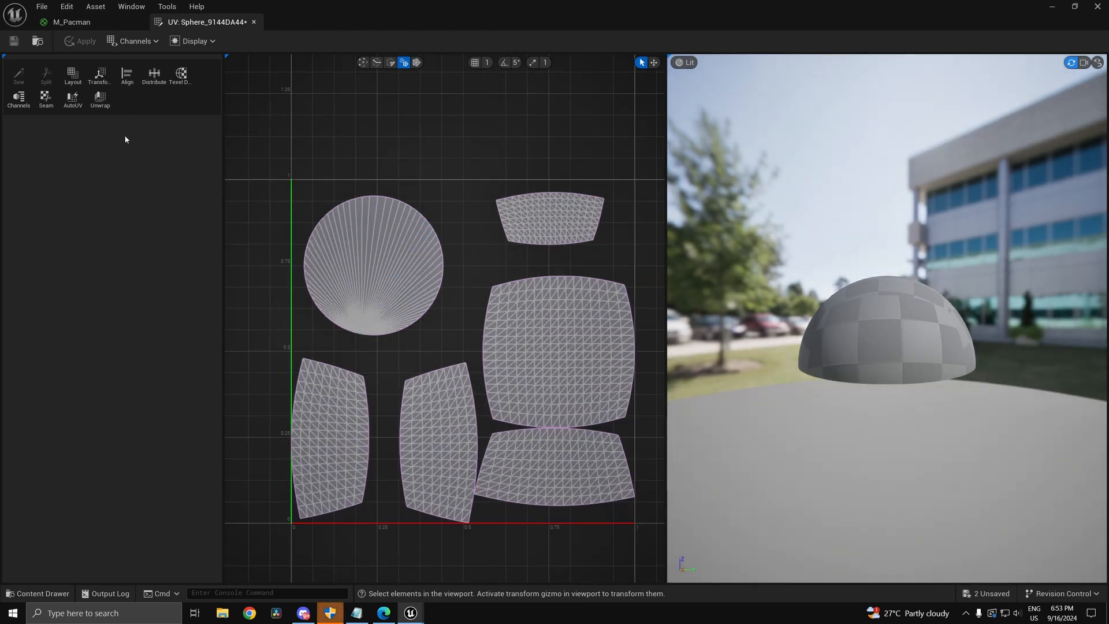
{"action": "left_click", "coordinate": [78, 21]}
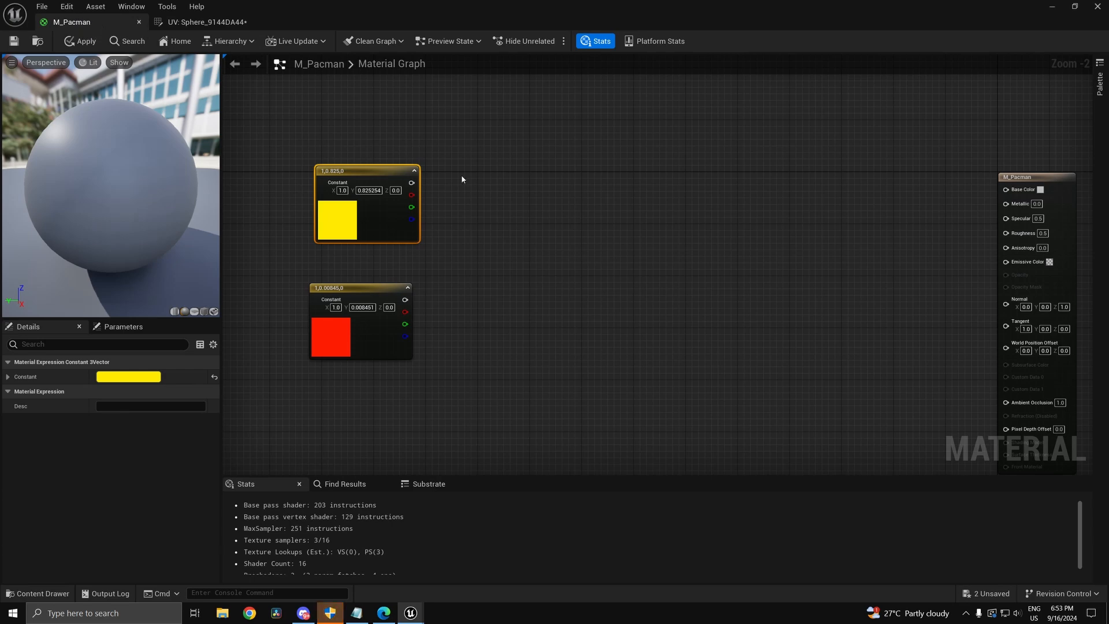
Step: Add a TexCoord node to the M_Pacman graph via the node search
{"action": "right_click_drag", "start_coordinate": [442, 124], "coordinate": [441, 156]}
{"action": "right_click", "coordinate": [325, 158]}
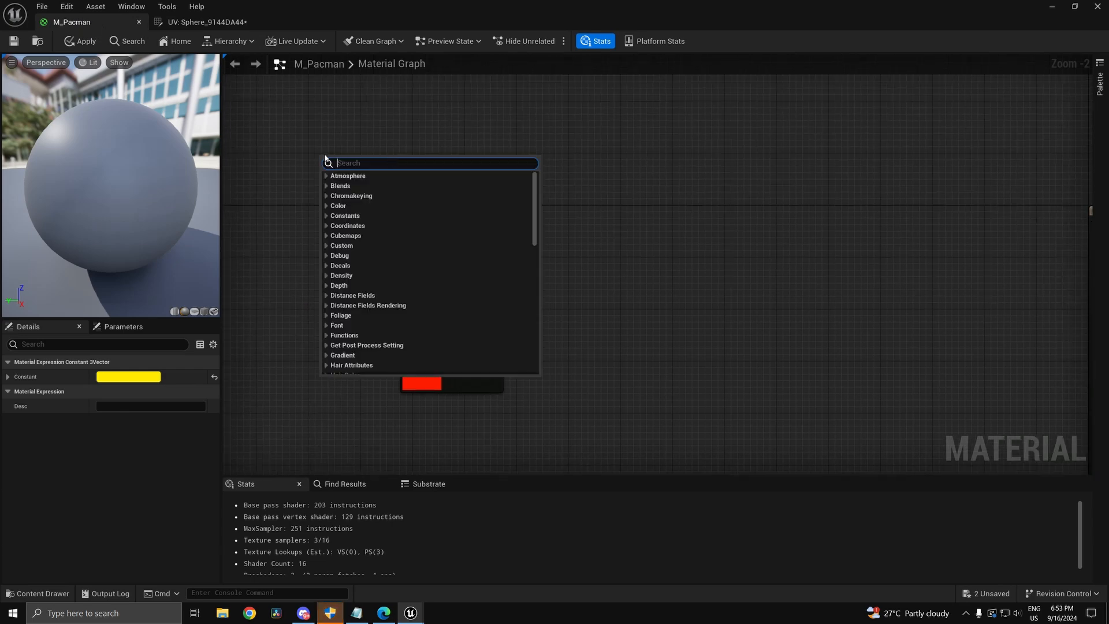
{"action": "type", "text": "texcoord"}
{"action": "key", "text": "Return"}
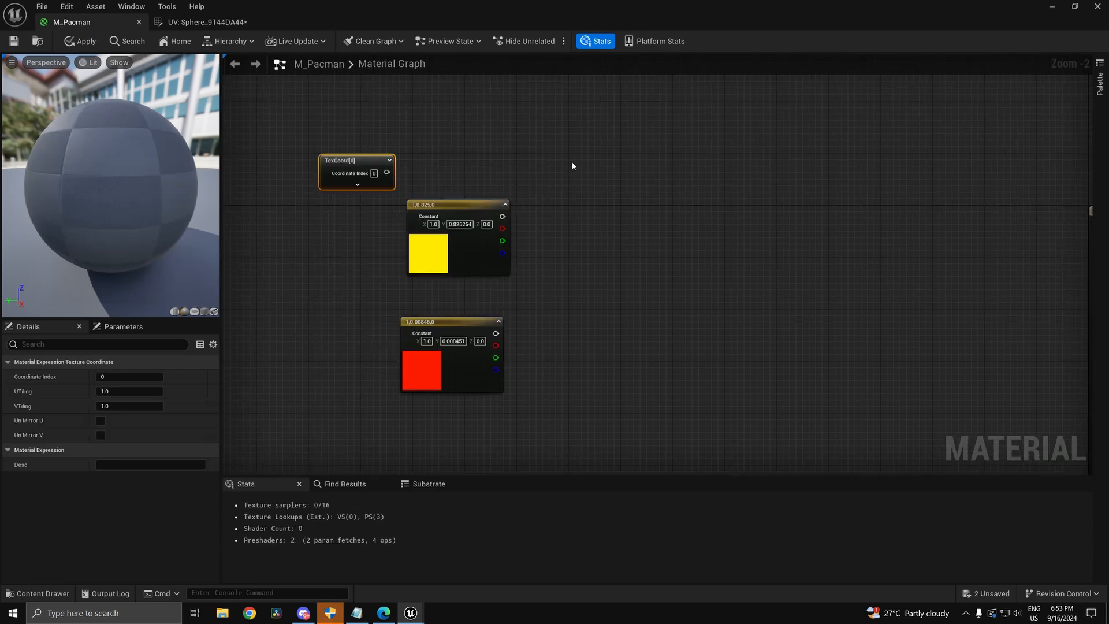
{"action": "scroll", "coordinate": [521, 189], "scroll_direction": "up", "scroll_amount": 2}
{"action": "right_click_drag", "start_coordinate": [382, 164], "coordinate": [393, 103]}
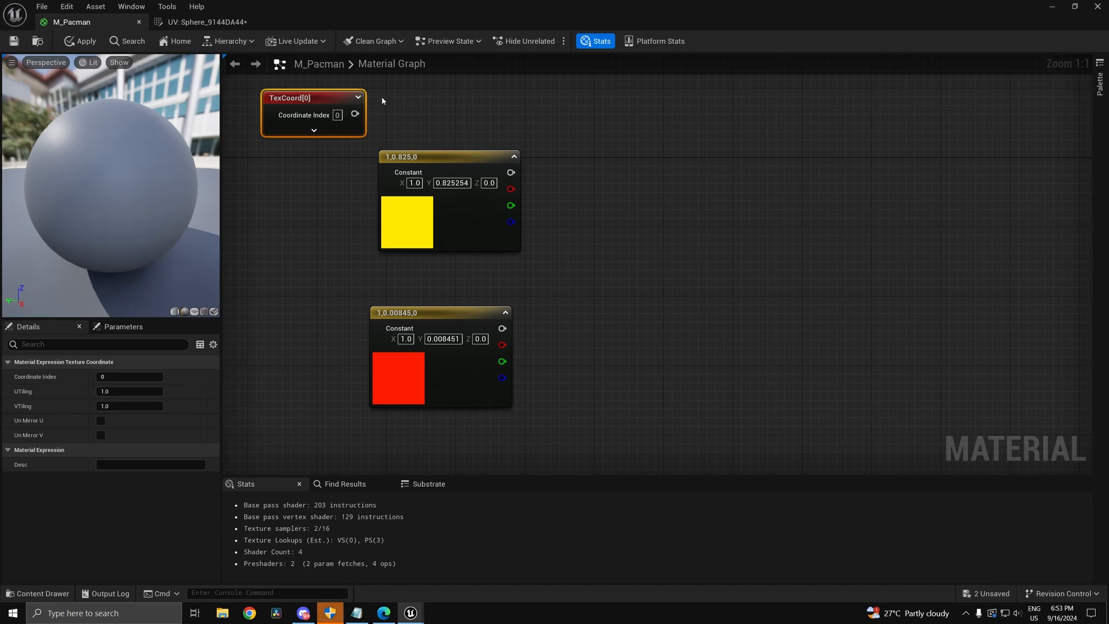
Step: Stack the colour constants lower-left, and expand the TexCoord node with its gradient preview showing
{"action": "left_click_drag", "start_coordinate": [608, 410], "coordinate": [384, 305]}
{"action": "left_click_drag", "start_coordinate": [414, 316], "coordinate": [424, 272]}
{"action": "left_click_drag", "start_coordinate": [553, 362], "coordinate": [399, 196]}
{"action": "left_click_drag", "start_coordinate": [458, 223], "coordinate": [407, 372]}
{"action": "left_click_drag", "start_coordinate": [331, 120], "coordinate": [393, 119]}
{"action": "left_click", "coordinate": [397, 218]}
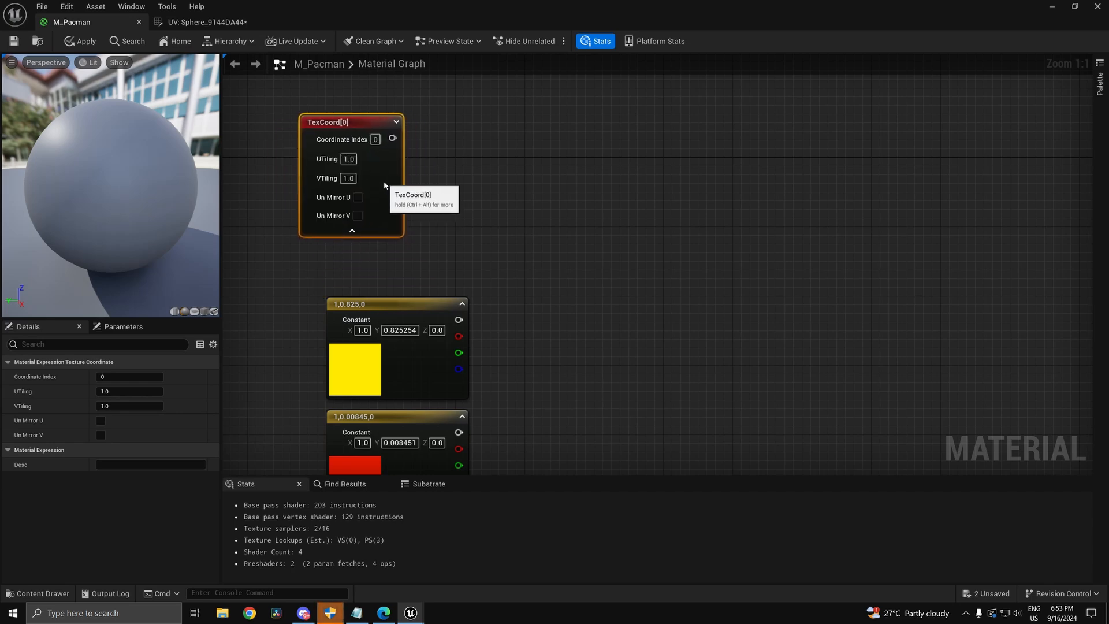
{"action": "left_click", "coordinate": [395, 113]}
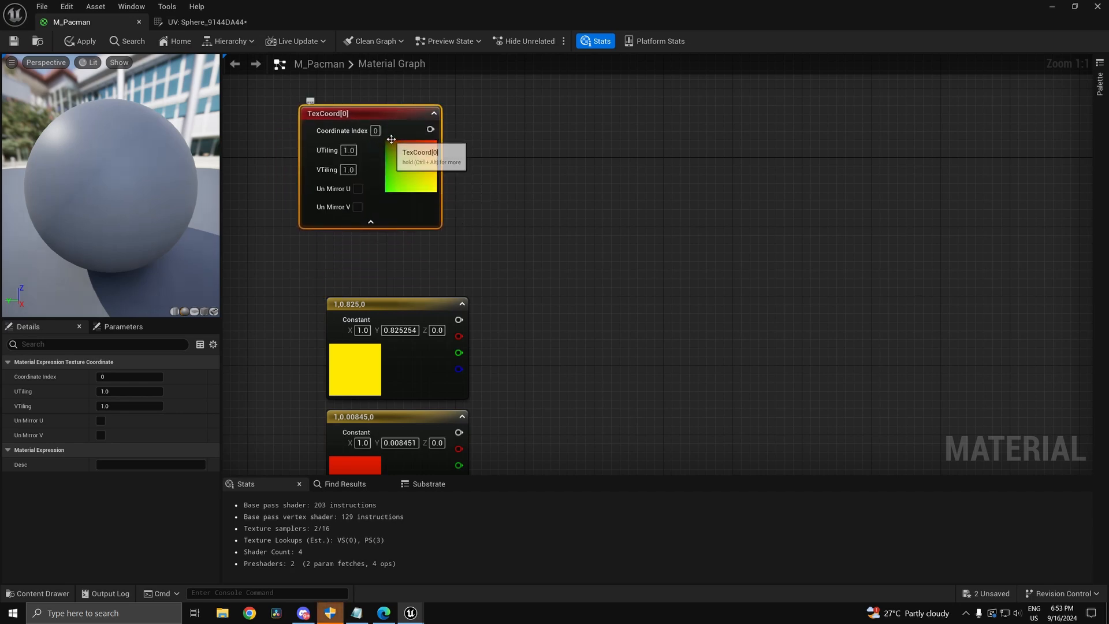
{"action": "scroll", "coordinate": [381, 151], "scroll_direction": "up", "scroll_amount": 7, "text": "ctrl"}
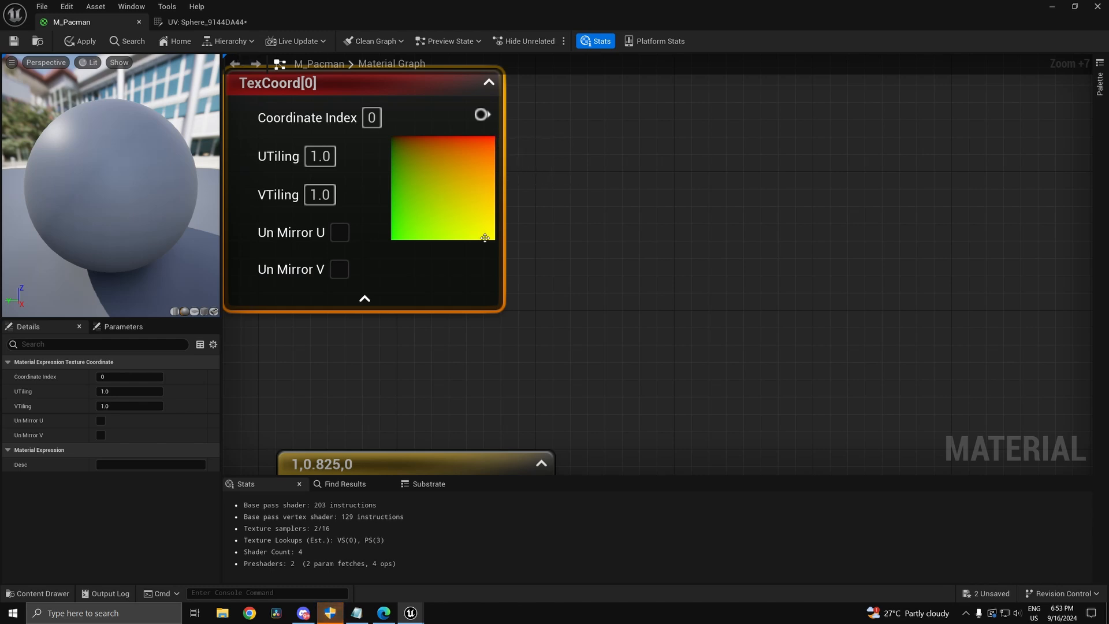
Step: Add a ComponentMask from TexCoord's output with only R enabled and its preview showing
{"action": "left_click_drag", "start_coordinate": [482, 114], "coordinate": [612, 136]}
{"action": "type", "text": "mar"}
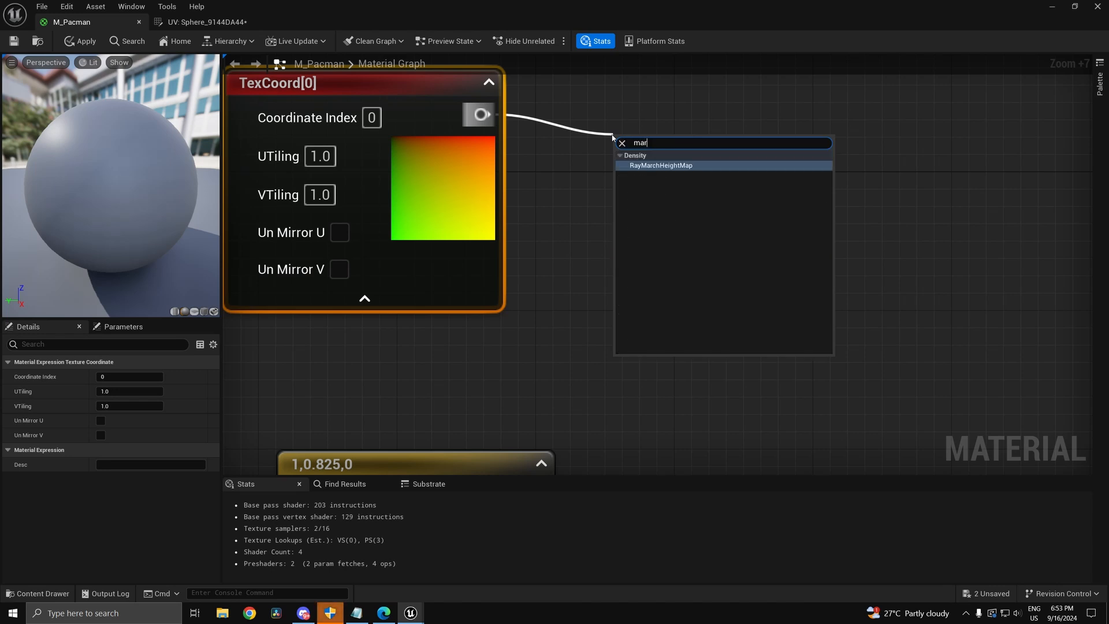
{"action": "key", "text": "BackSpace"}
{"action": "type", "text": "sk"}
{"action": "key", "text": "Return"}
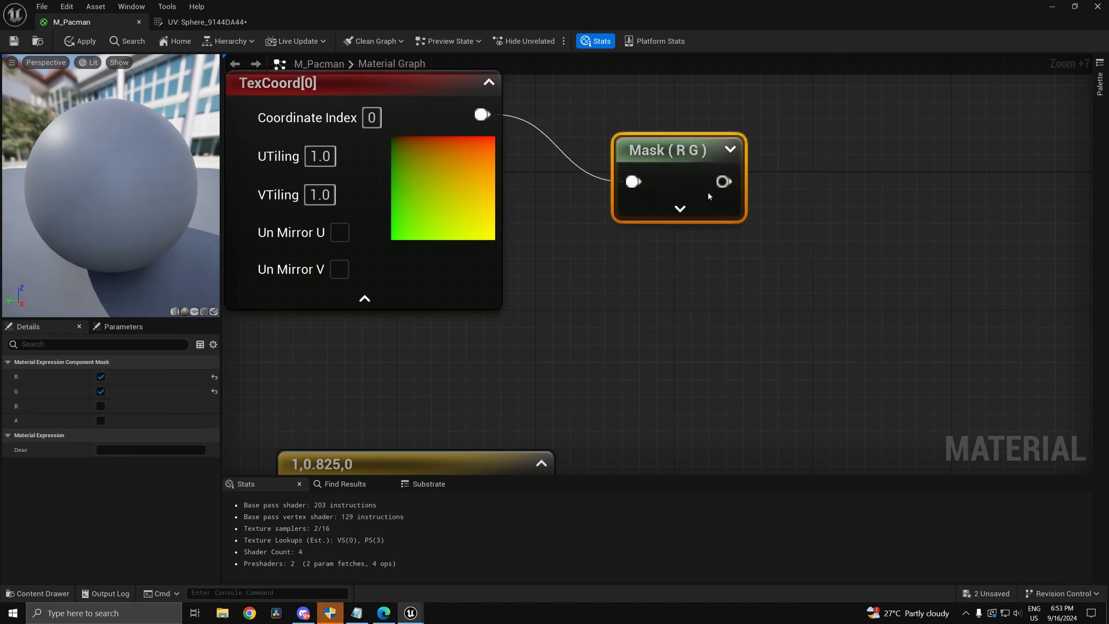
{"action": "left_click", "coordinate": [674, 209]}
{"action": "left_click", "coordinate": [671, 254]}
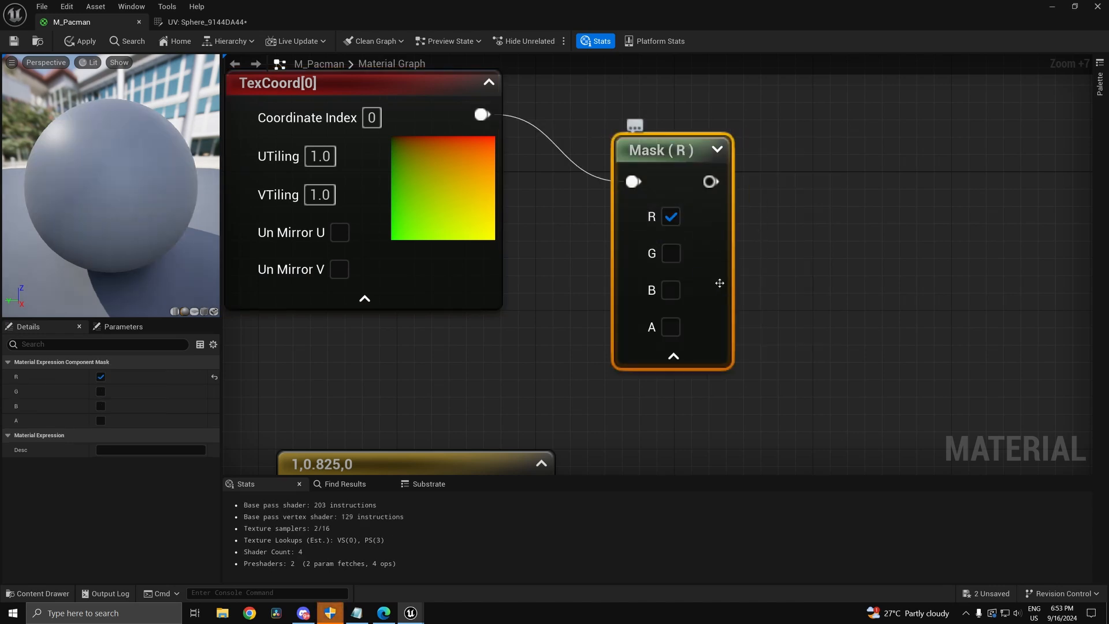
{"action": "left_click_drag", "start_coordinate": [719, 283], "coordinate": [711, 215]}
{"action": "right_click_drag", "start_coordinate": [749, 230], "coordinate": [694, 246]}
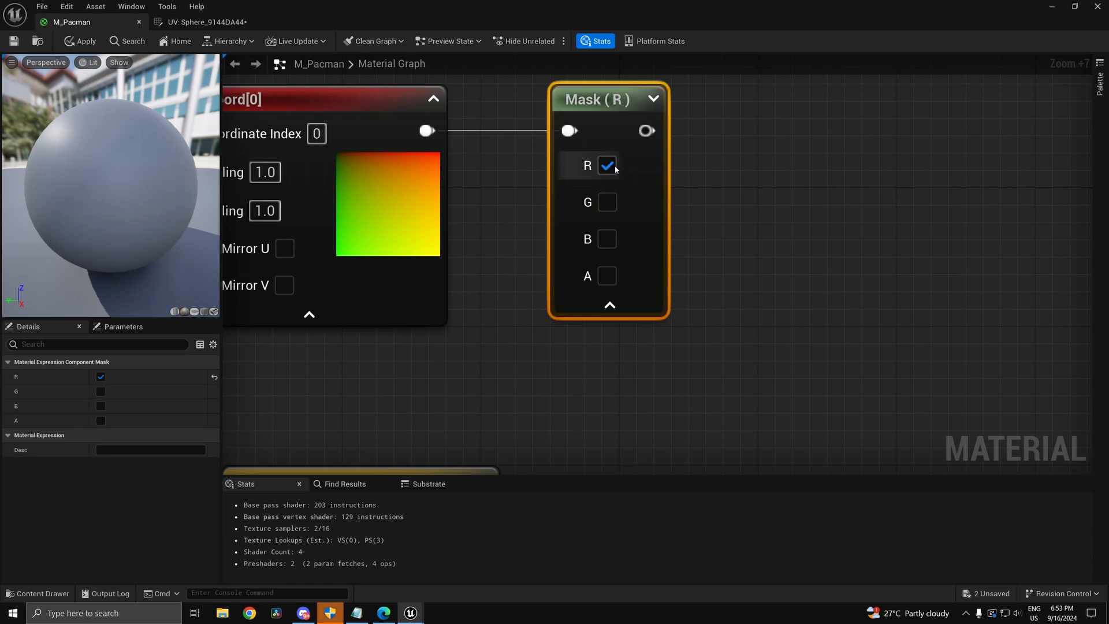
{"action": "left_click", "coordinate": [652, 98]}
Step: Paste a copy of the mask below it, set it to G only, and wire TexCoord into it
{"action": "right_click_drag", "start_coordinate": [752, 278], "coordinate": [640, 305]}
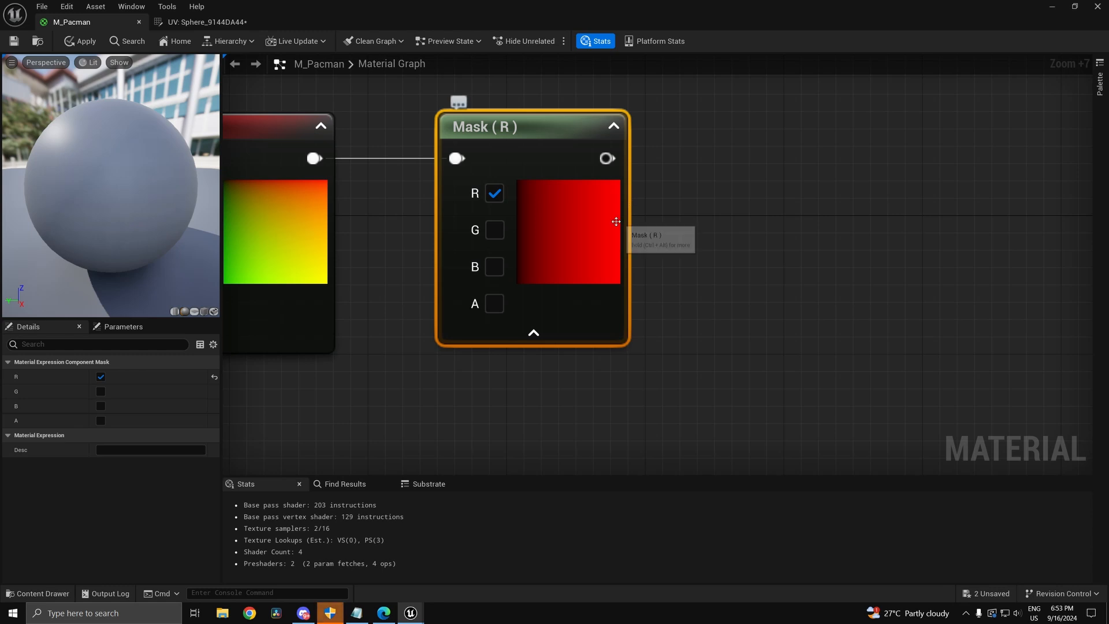
{"action": "right_click_drag", "start_coordinate": [593, 332], "coordinate": [689, 335]}
{"action": "scroll", "coordinate": [689, 337], "scroll_direction": "down", "scroll_amount": 6}
{"action": "right_click_drag", "start_coordinate": [712, 411], "coordinate": [666, 370]}
{"action": "scroll", "coordinate": [640, 315], "scroll_direction": "up", "scroll_amount": 4}
{"action": "left_click_drag", "start_coordinate": [625, 269], "coordinate": [641, 196]}
{"action": "key", "text": "ctrl+v"}
{"action": "left_click_drag", "start_coordinate": [592, 438], "coordinate": [576, 392]}
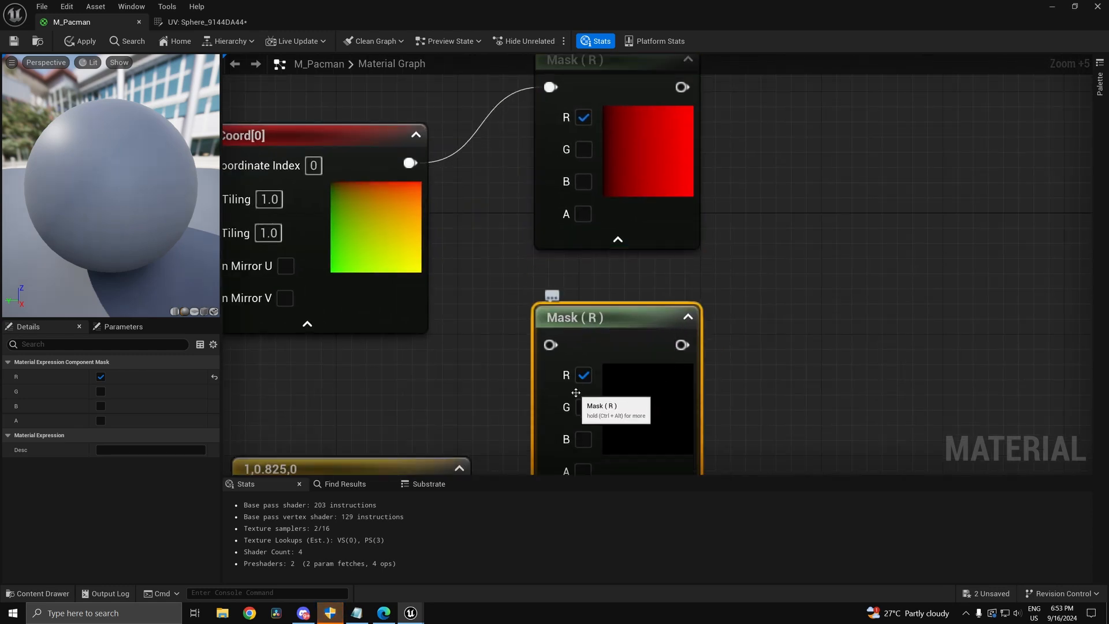
{"action": "left_click", "coordinate": [583, 375]}
{"action": "left_click", "coordinate": [583, 407]}
{"action": "left_click_drag", "start_coordinate": [410, 163], "coordinate": [550, 345]}
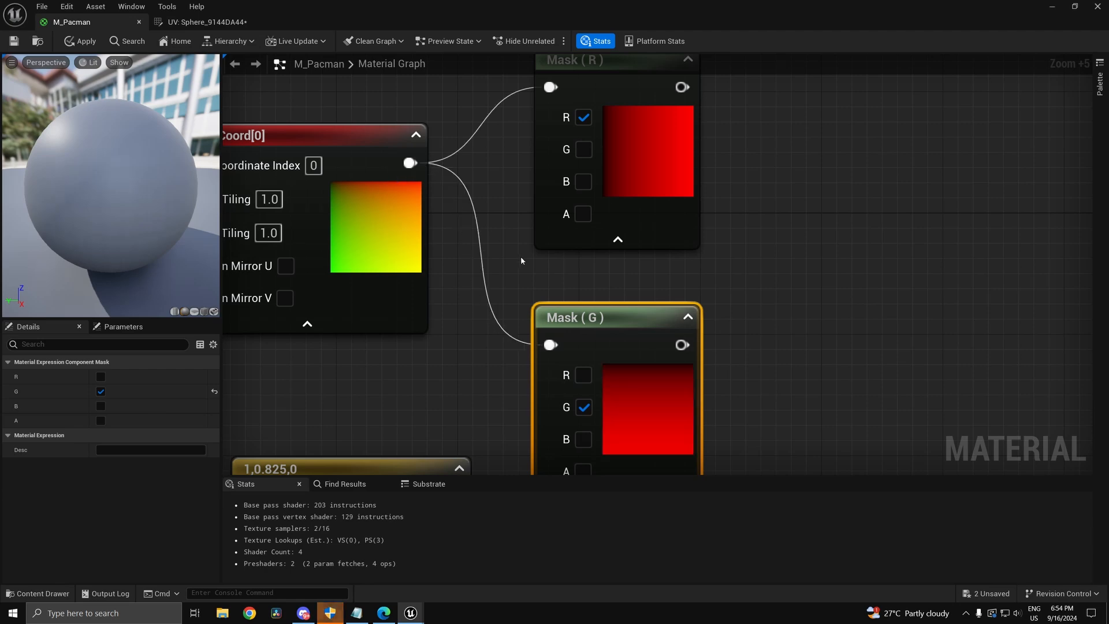
Step: Move Mask (R) up and bring both masks and the colour constants into view
{"action": "right_click_drag", "start_coordinate": [521, 260], "coordinate": [514, 111]}
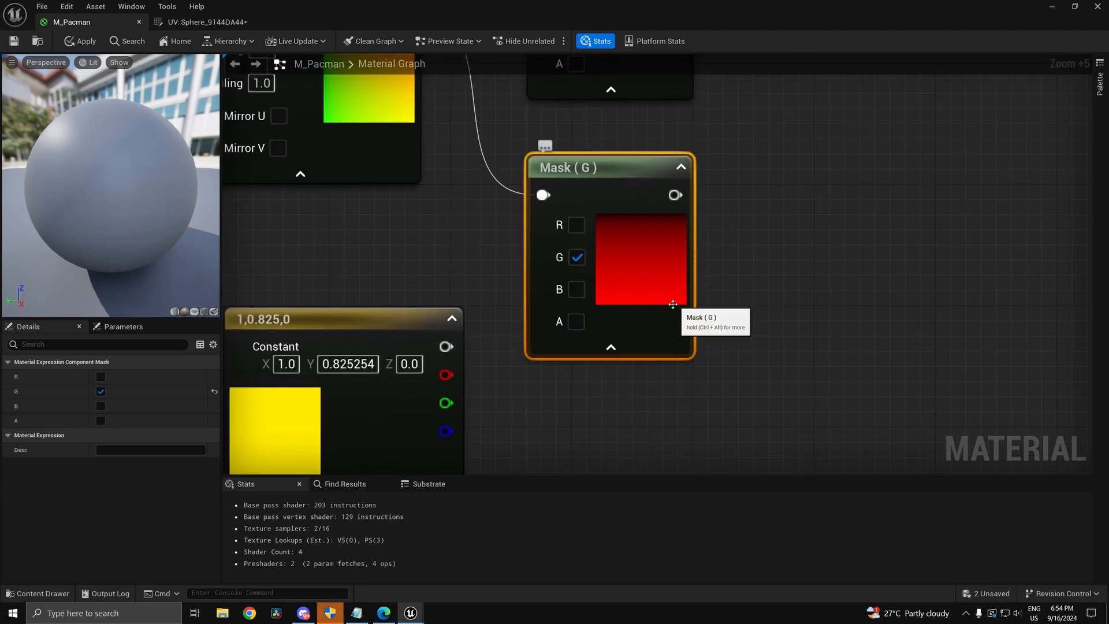
{"action": "scroll", "coordinate": [672, 304], "scroll_direction": "down", "scroll_amount": 8}
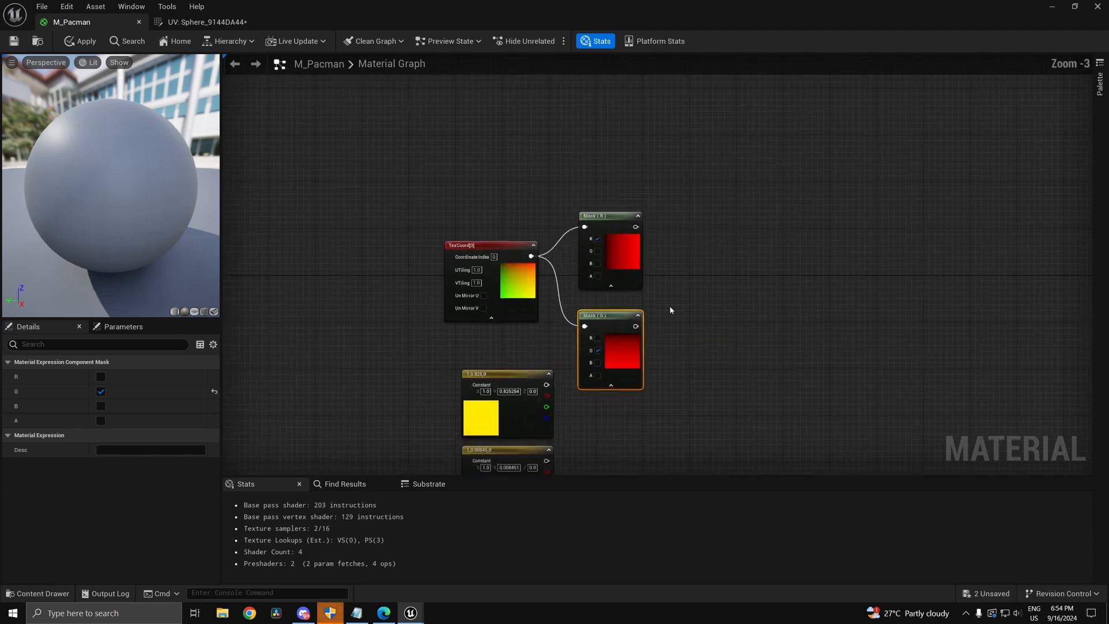
{"action": "scroll", "coordinate": [627, 249], "scroll_direction": "up", "scroll_amount": 3}
{"action": "scroll", "coordinate": [627, 248], "scroll_direction": "up", "scroll_amount": 7}
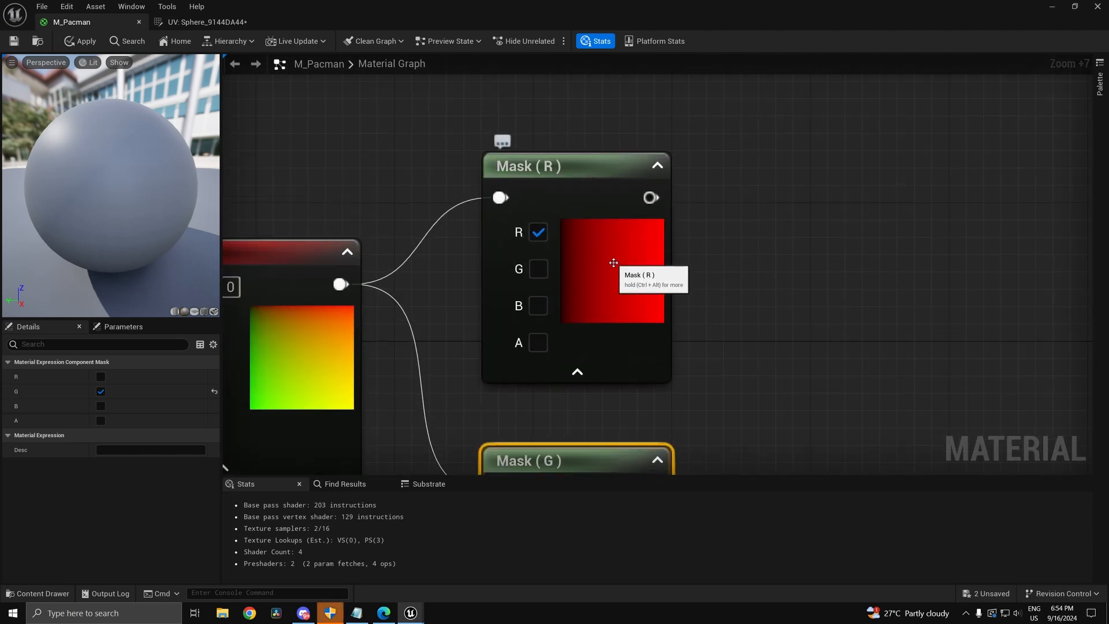
{"action": "left_click_drag", "start_coordinate": [615, 285], "coordinate": [615, 250]}
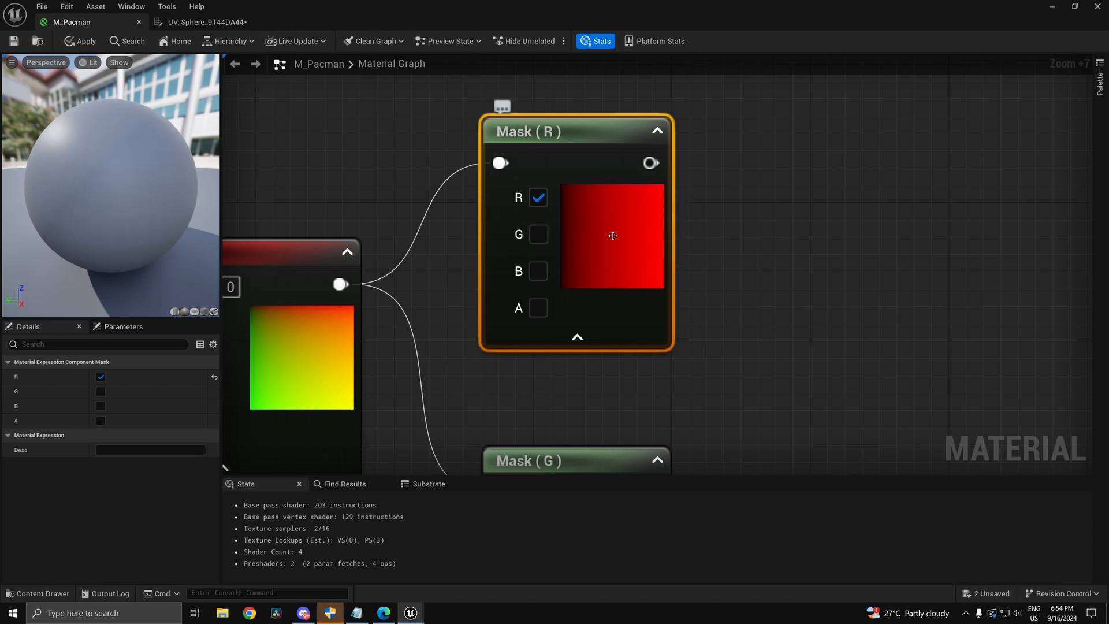
{"action": "right_click_drag", "start_coordinate": [657, 347], "coordinate": [651, 153]}
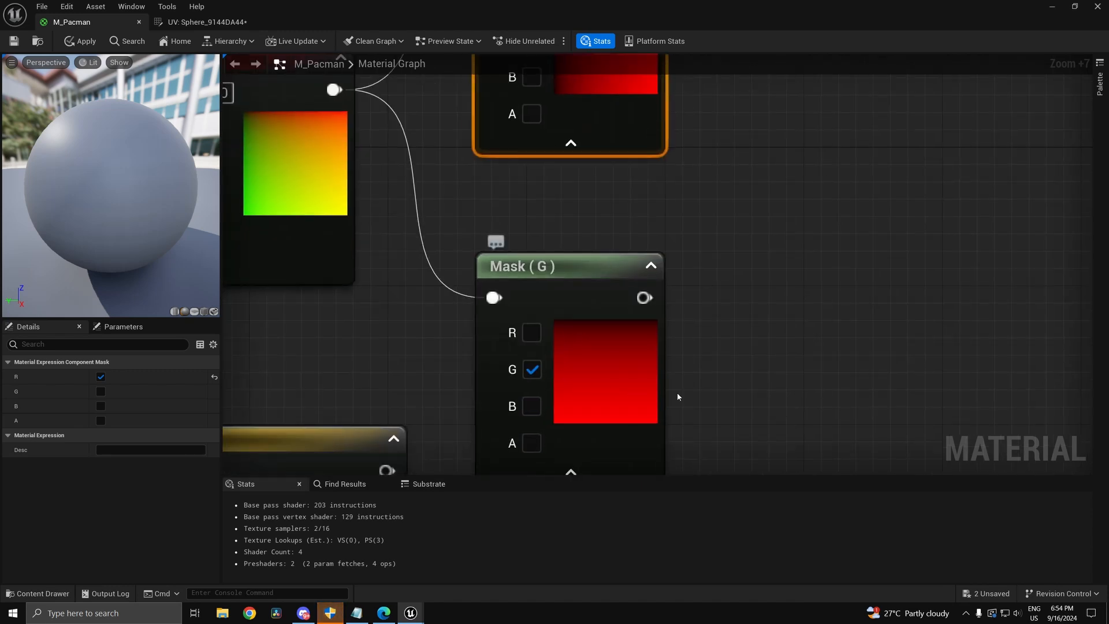
{"action": "scroll", "coordinate": [563, 380], "scroll_direction": "down", "scroll_amount": 8}
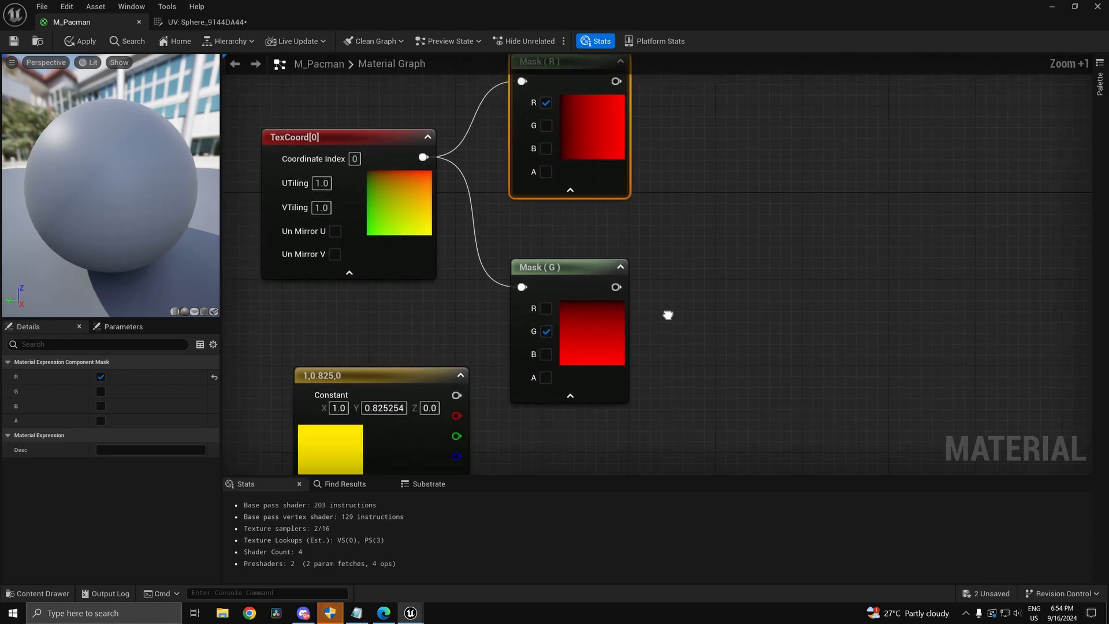
{"action": "scroll", "coordinate": [531, 297], "scroll_direction": "up", "scroll_amount": 1}
{"action": "right_click_drag", "start_coordinate": [596, 361], "coordinate": [619, 307]}
{"action": "right_click_drag", "start_coordinate": [527, 420], "coordinate": [547, 344]}
{"action": "scroll", "coordinate": [536, 251], "scroll_direction": "down", "scroll_amount": 2}
{"action": "scroll", "coordinate": [557, 242], "scroll_direction": "up", "scroll_amount": 2}
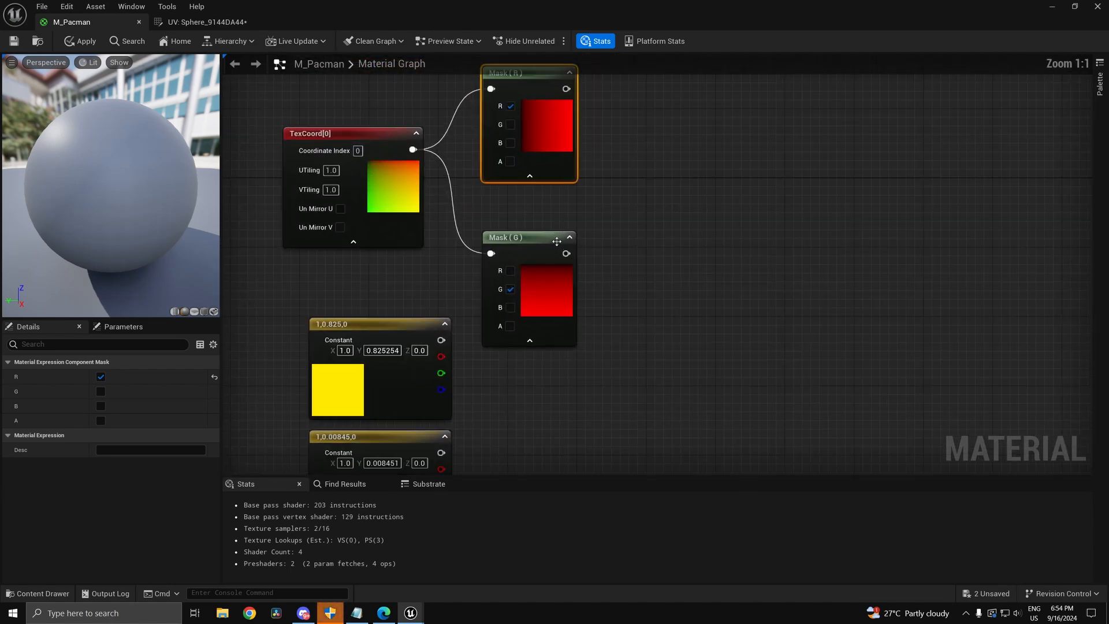
{"action": "scroll", "coordinate": [479, 198], "scroll_direction": "up", "scroll_amount": 1}
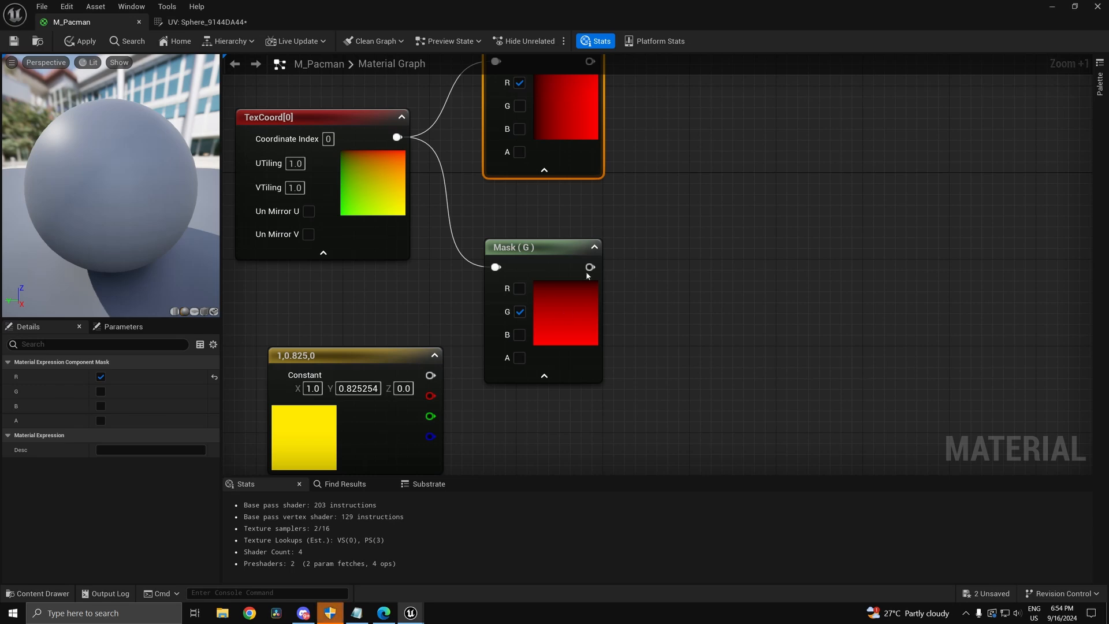
{"action": "right_click_drag", "start_coordinate": [725, 226], "coordinate": [704, 320]}
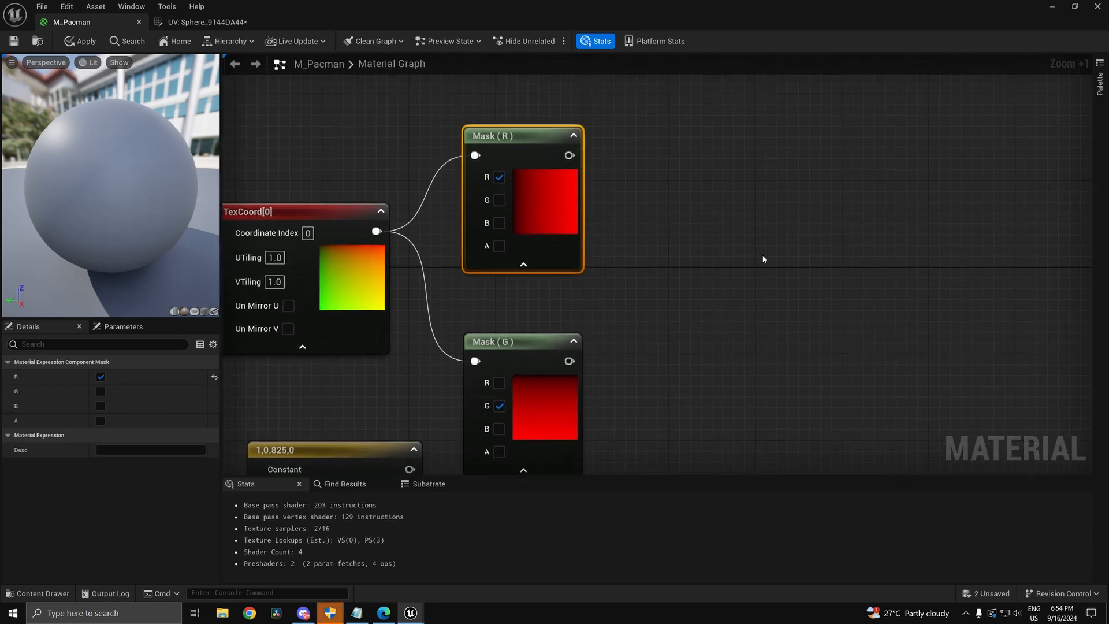
{"action": "right_click_drag", "start_coordinate": [763, 259], "coordinate": [697, 228]}
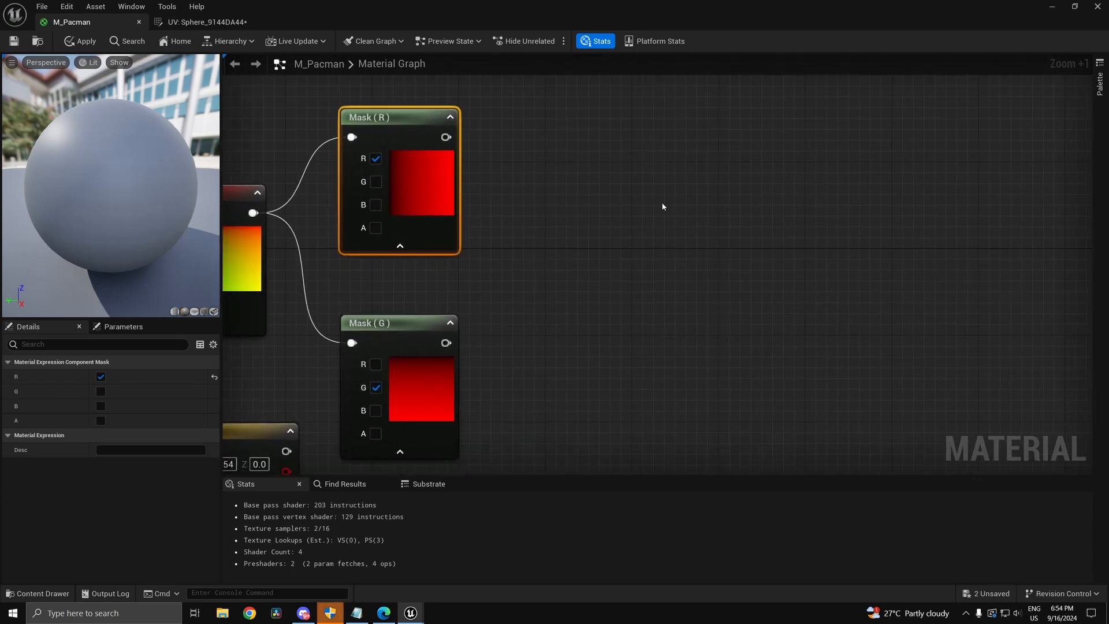
Step: Add an If node and place it beside the mask nodes
{"action": "right_click", "coordinate": [653, 227]}
{"action": "type", "text": "if"}
{"action": "key", "text": "Return"}
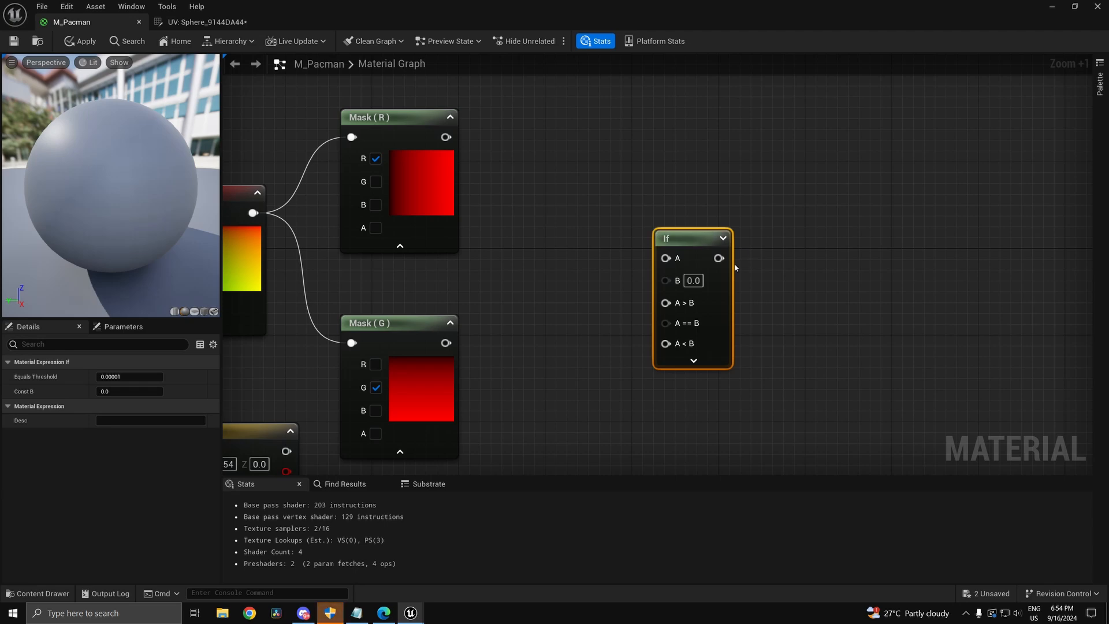
{"action": "scroll", "coordinate": [664, 242], "scroll_direction": "down", "scroll_amount": 6}
{"action": "scroll", "coordinate": [524, 357], "scroll_direction": "up", "scroll_amount": 5}
{"action": "right_click_drag", "start_coordinate": [747, 270], "coordinate": [610, 434]}
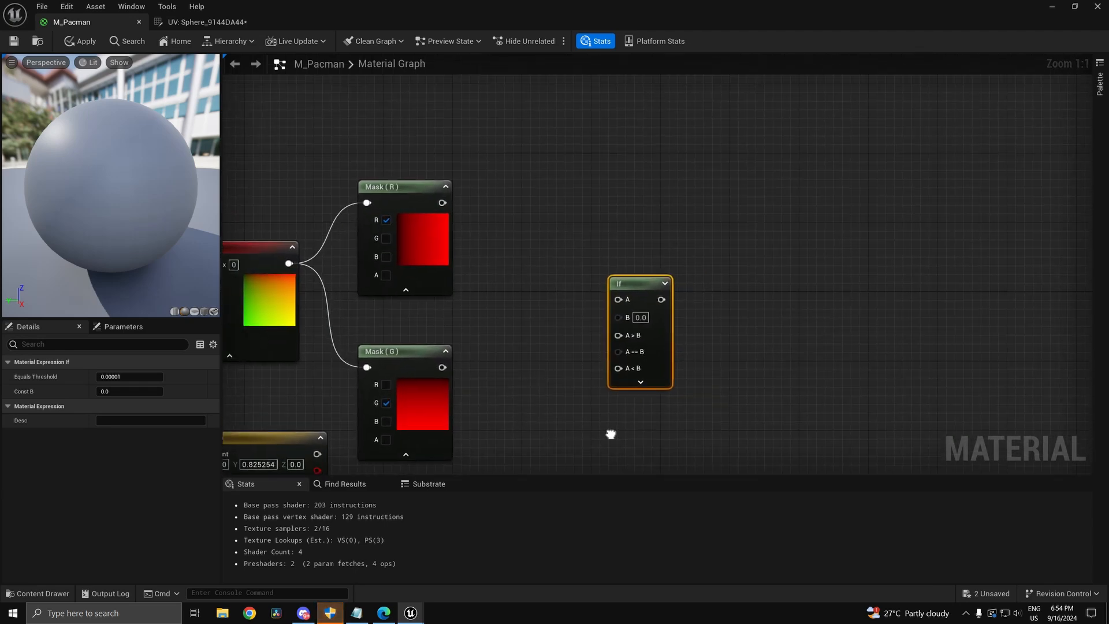
{"action": "right_click_drag", "start_coordinate": [533, 332], "coordinate": [596, 369]}
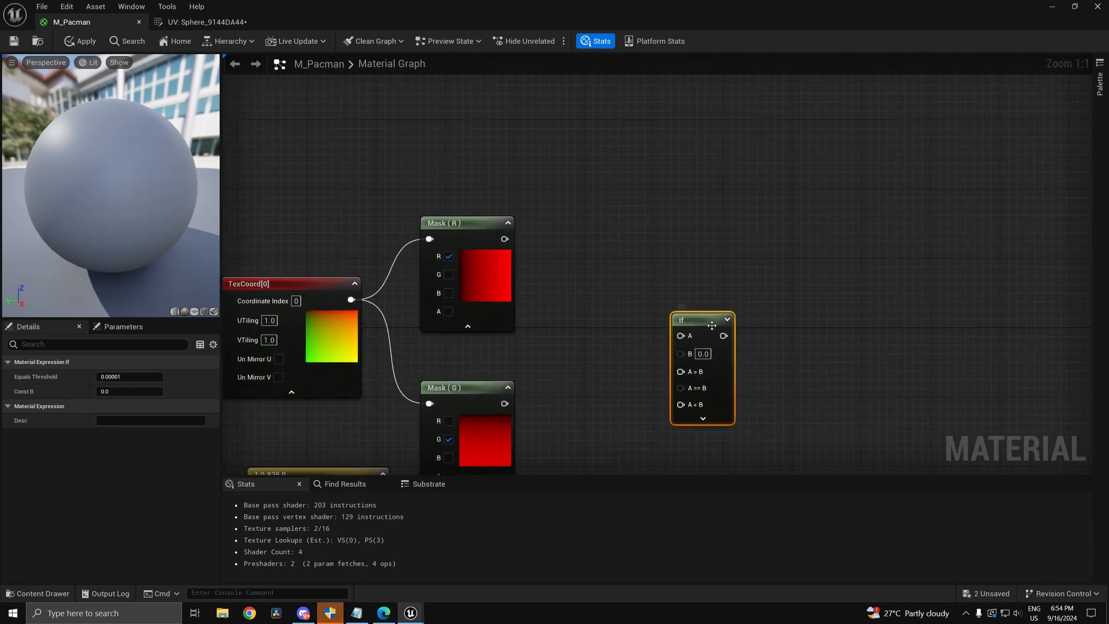
{"action": "left_click_drag", "start_coordinate": [712, 326], "coordinate": [511, 241]}
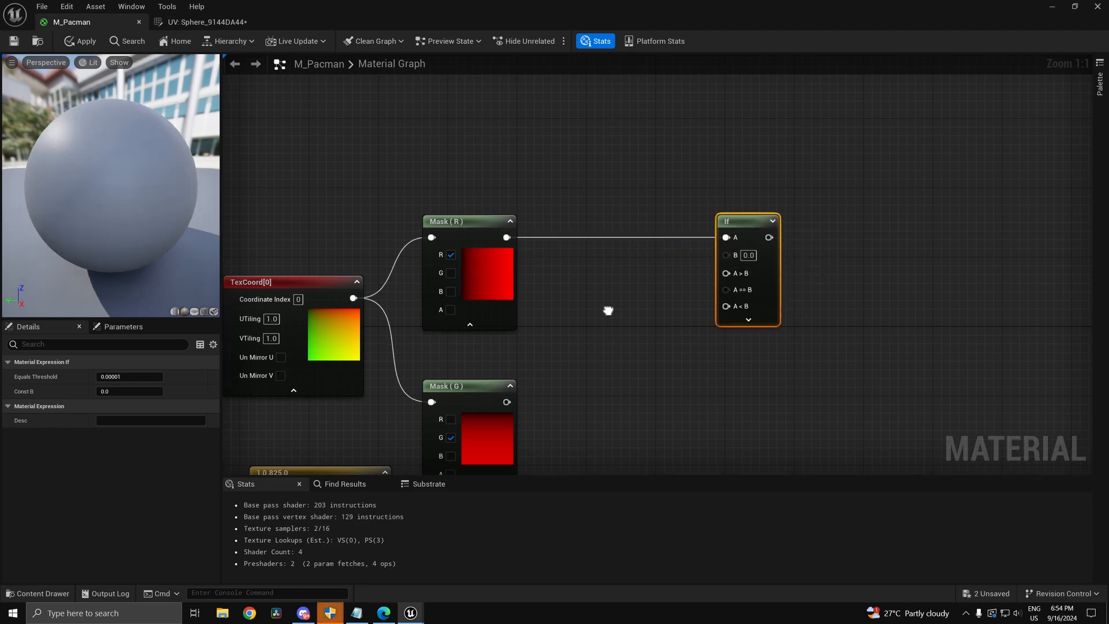
Step: Wire Mask (R) into the If node's A input and set its B value to 0.5
{"action": "right_click_drag", "start_coordinate": [502, 226], "coordinate": [524, 168]}
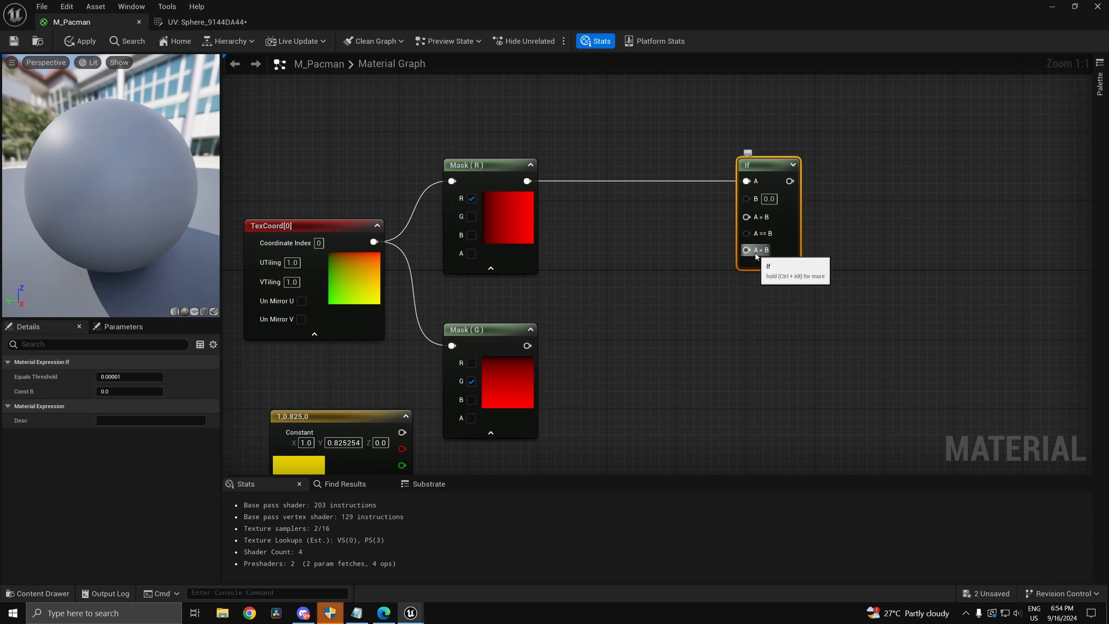
{"action": "left_click_drag", "start_coordinate": [746, 250], "coordinate": [764, 223]}
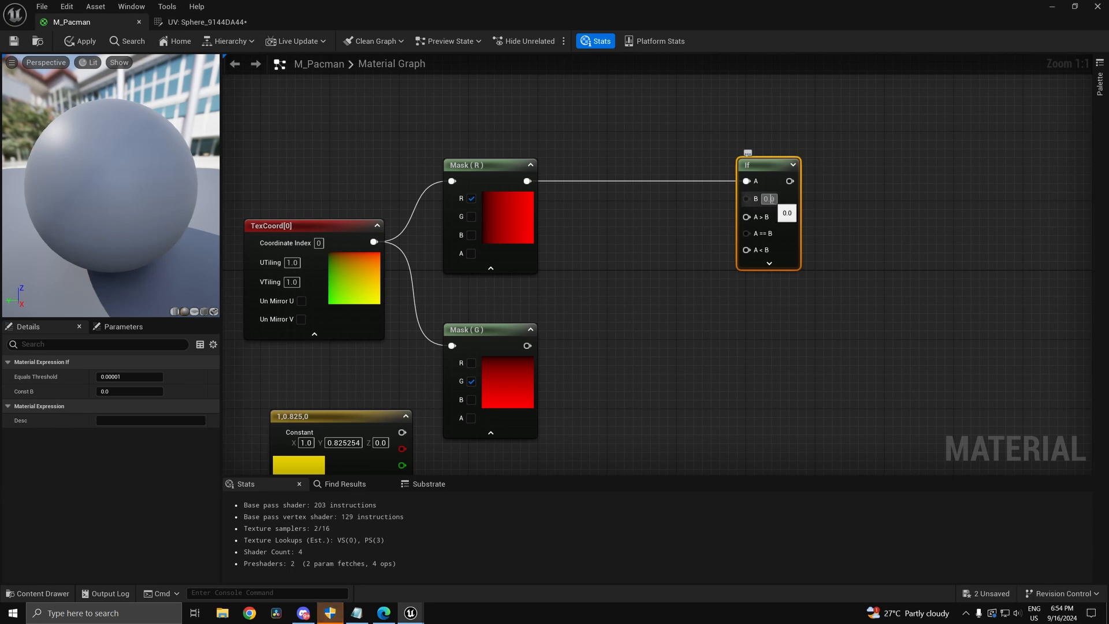
{"action": "type", "text": "0.5"}
{"action": "left_click", "coordinate": [692, 317]}
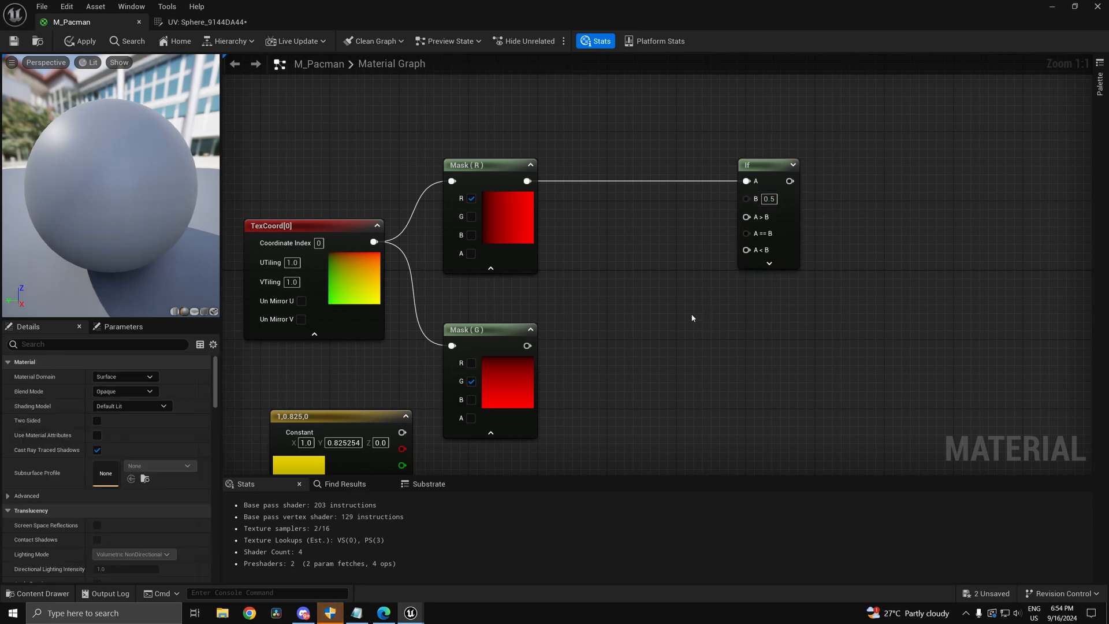
{"action": "right_click_drag", "start_coordinate": [631, 356], "coordinate": [710, 141]}
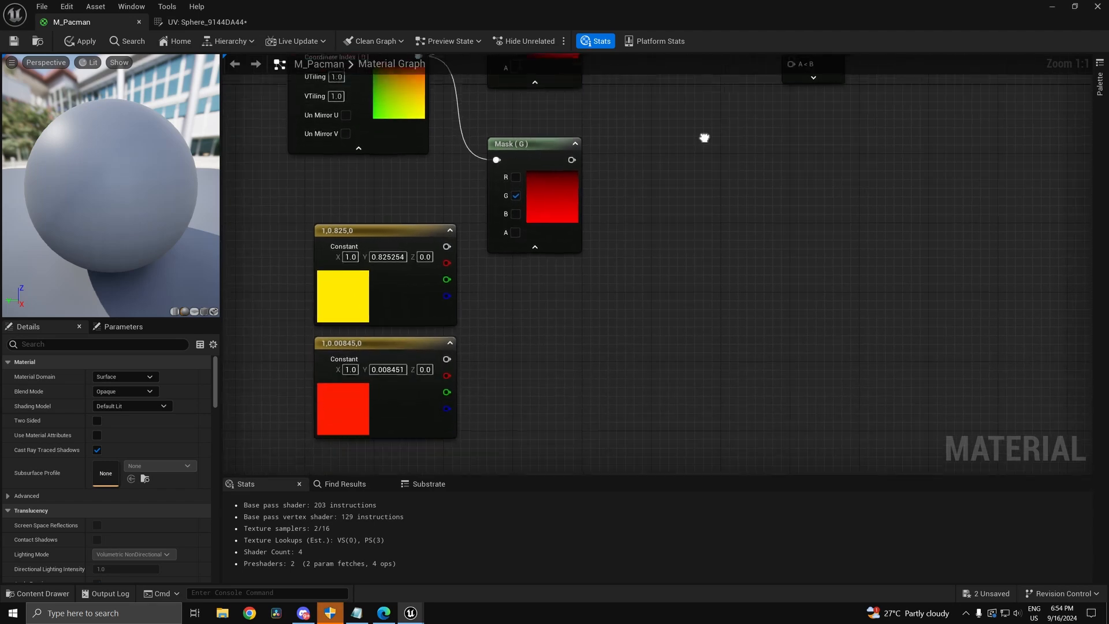
Step: Wire the red constant into the If's A<B and arrange the yellow constant above the red one
{"action": "left_click_drag", "start_coordinate": [406, 382], "coordinate": [710, 209]}
{"action": "right_click_drag", "start_coordinate": [678, 235], "coordinate": [556, 371]}
{"action": "left_click_drag", "start_coordinate": [629, 319], "coordinate": [693, 155]}
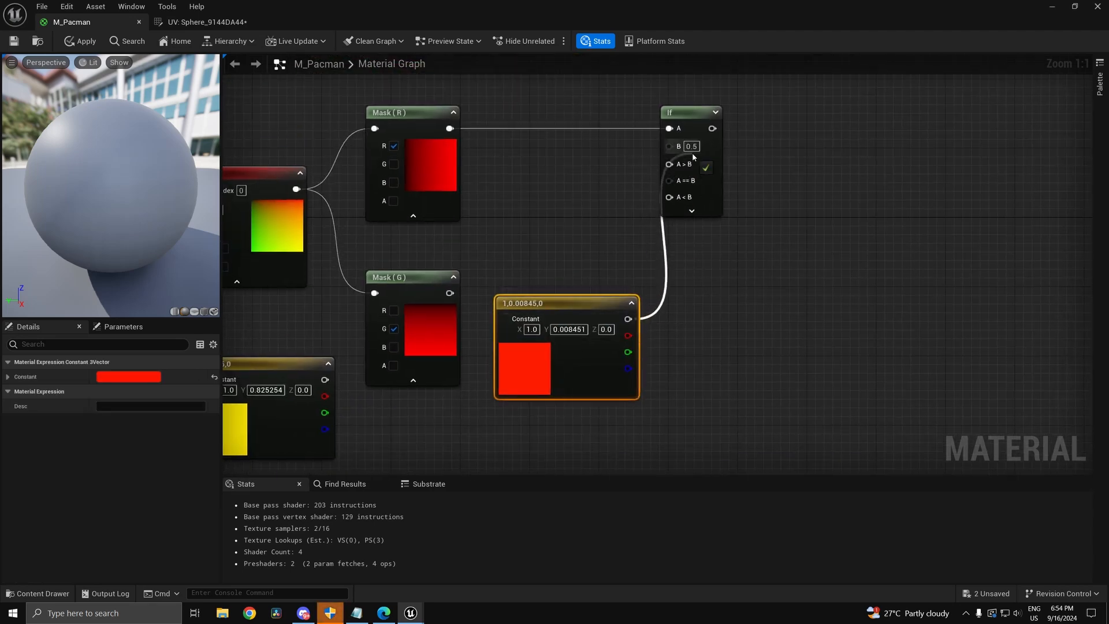
{"action": "right_click_drag", "start_coordinate": [692, 259], "coordinate": [627, 355]}
{"action": "scroll", "coordinate": [627, 354], "scroll_direction": "down", "scroll_amount": 2}
{"action": "left_click_drag", "start_coordinate": [636, 283], "coordinate": [751, 311]}
{"action": "scroll", "coordinate": [754, 318], "scroll_direction": "up", "scroll_amount": 2}
{"action": "right_click_drag", "start_coordinate": [506, 442], "coordinate": [684, 329]}
{"action": "scroll", "coordinate": [517, 414], "scroll_direction": "down", "scroll_amount": 2}
{"action": "left_click_drag", "start_coordinate": [374, 399], "coordinate": [647, 242]}
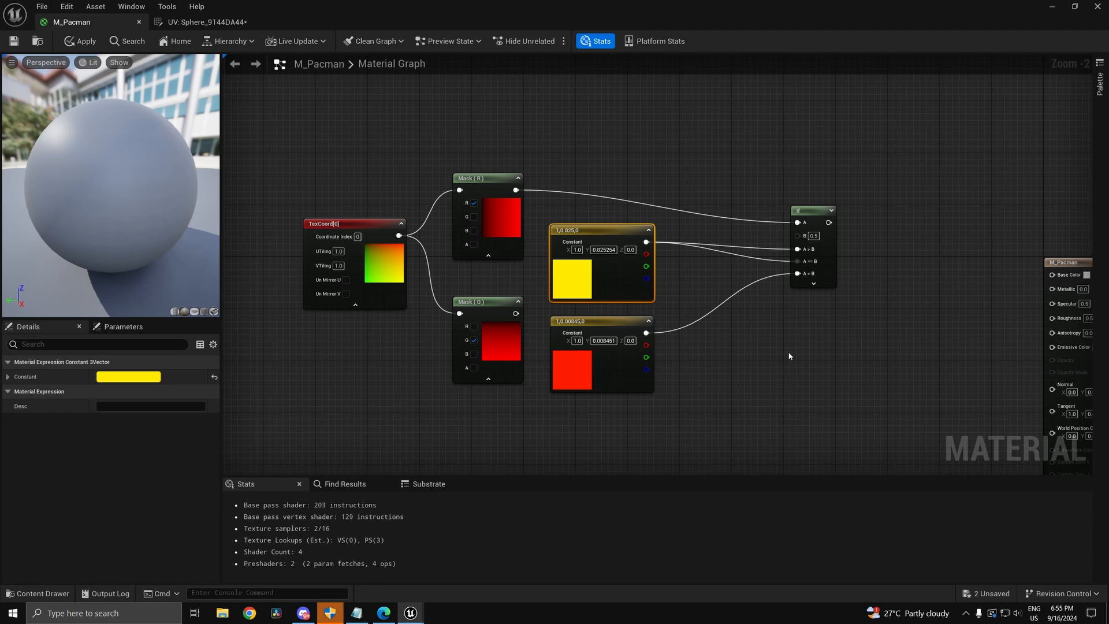
{"action": "scroll", "coordinate": [521, 236], "scroll_direction": "up", "scroll_amount": 2}
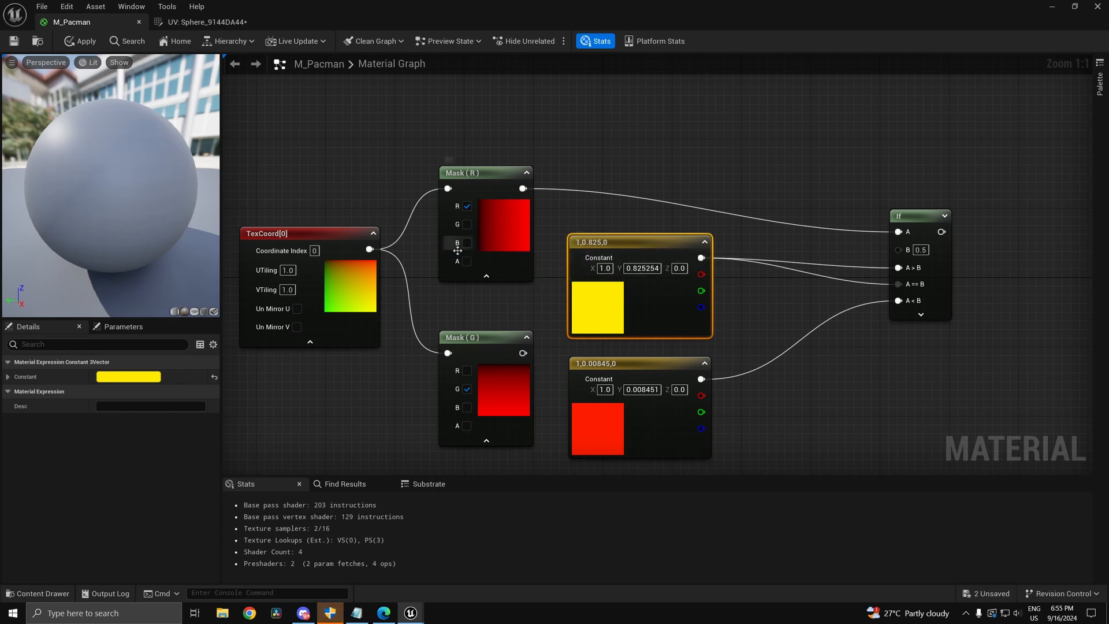
Step: Connect the If output to Base Color and preview the half red, half yellow material on a plane
{"action": "right_click_drag", "start_coordinate": [776, 374], "coordinate": [499, 328]}
{"action": "scroll", "coordinate": [499, 328], "scroll_direction": "down", "scroll_amount": 2}
{"action": "left_click_drag", "start_coordinate": [632, 225], "coordinate": [858, 279]}
{"action": "left_click_drag", "start_coordinate": [129, 185], "coordinate": [104, 190]}
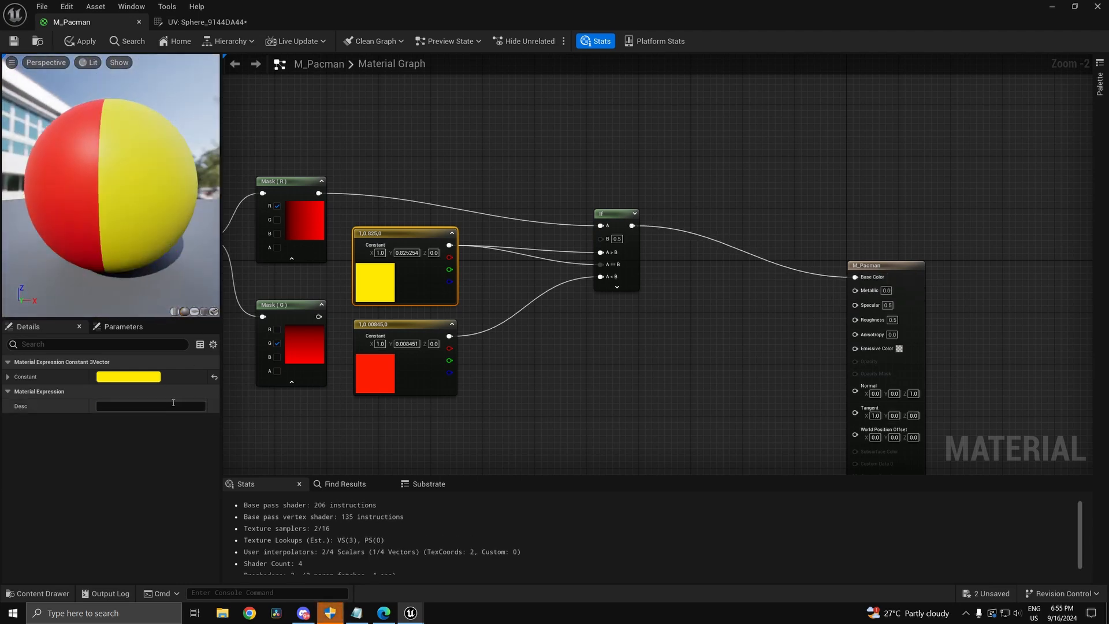
{"action": "left_click", "coordinate": [195, 312]}
{"action": "left_click_drag", "start_coordinate": [186, 275], "coordinate": [112, 168]}
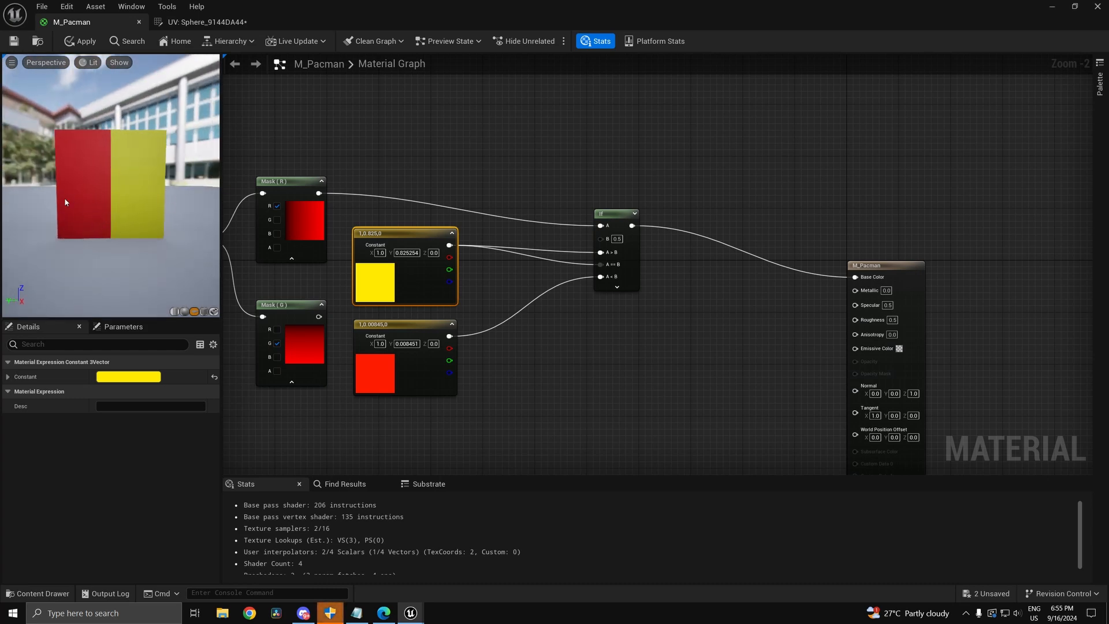
Step: Duplicate the If node, wire it into the first If's A<B, and feed Mask (G) into its A
{"action": "right_click_drag", "start_coordinate": [546, 357], "coordinate": [736, 296]}
{"action": "left_click_drag", "start_coordinate": [580, 288], "coordinate": [321, 445]}
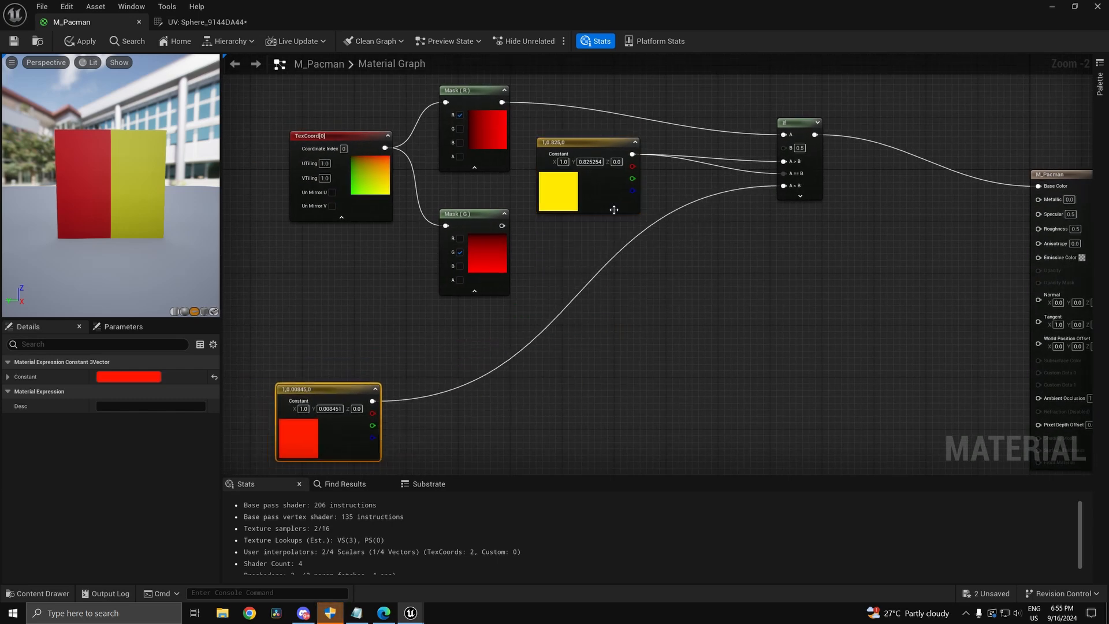
{"action": "left_click_drag", "start_coordinate": [612, 207], "coordinate": [631, 207]}
{"action": "left_click", "coordinate": [800, 190]}
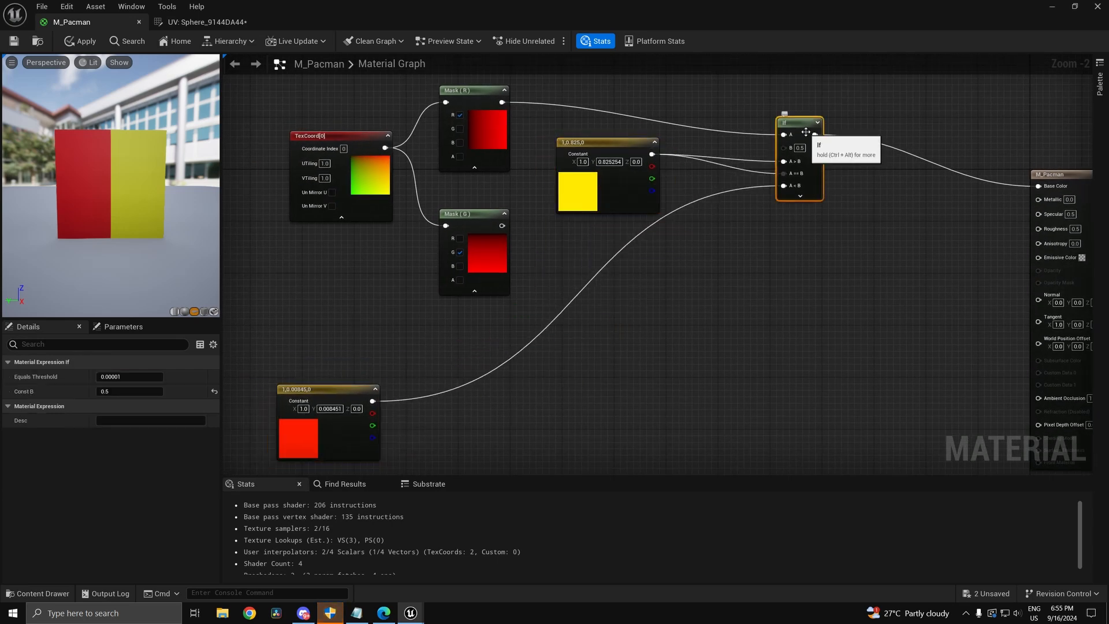
{"action": "key", "text": "ctrl+c"}
{"action": "key", "text": "ctrl+v"}
{"action": "scroll", "coordinate": [656, 249], "scroll_direction": "up", "scroll_amount": 2}
{"action": "left_click_drag", "start_coordinate": [692, 240], "coordinate": [822, 162]}
{"action": "left_click_drag", "start_coordinate": [691, 256], "coordinate": [709, 309]}
{"action": "right_click_drag", "start_coordinate": [722, 367], "coordinate": [816, 367]}
{"action": "right_click_drag", "start_coordinate": [771, 291], "coordinate": [787, 326]}
{"action": "left_click_drag", "start_coordinate": [788, 327], "coordinate": [558, 250]}
Step: Position the lower If node so it sits clearly beside the red constant and Mask nodes
{"action": "right_click_drag", "start_coordinate": [713, 382], "coordinate": [737, 323]}
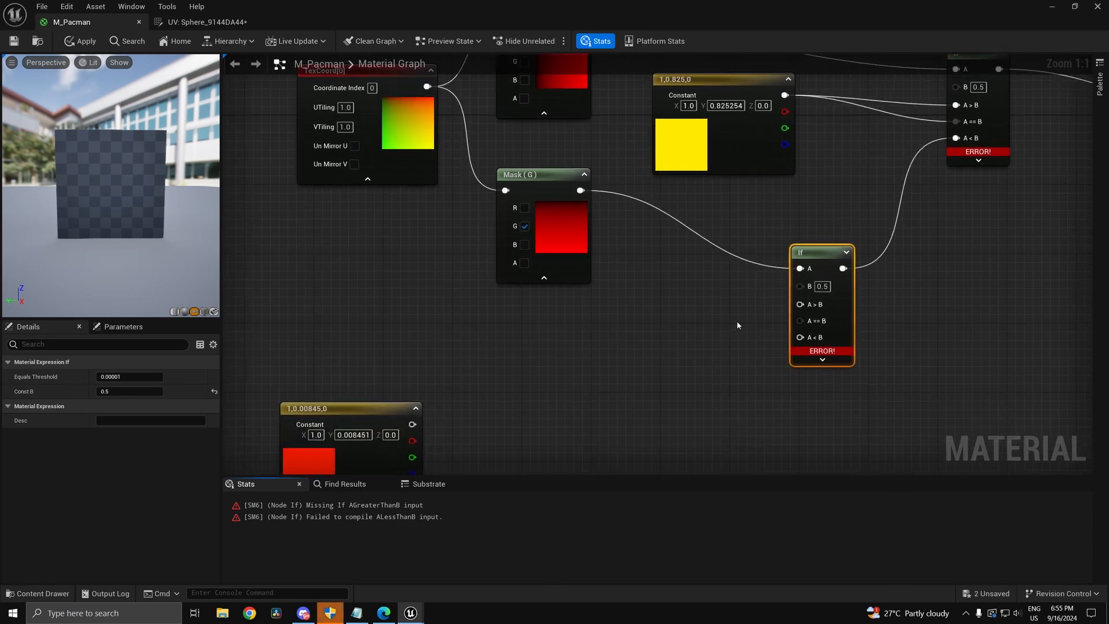
{"action": "right_click_drag", "start_coordinate": [633, 252], "coordinate": [624, 313]}
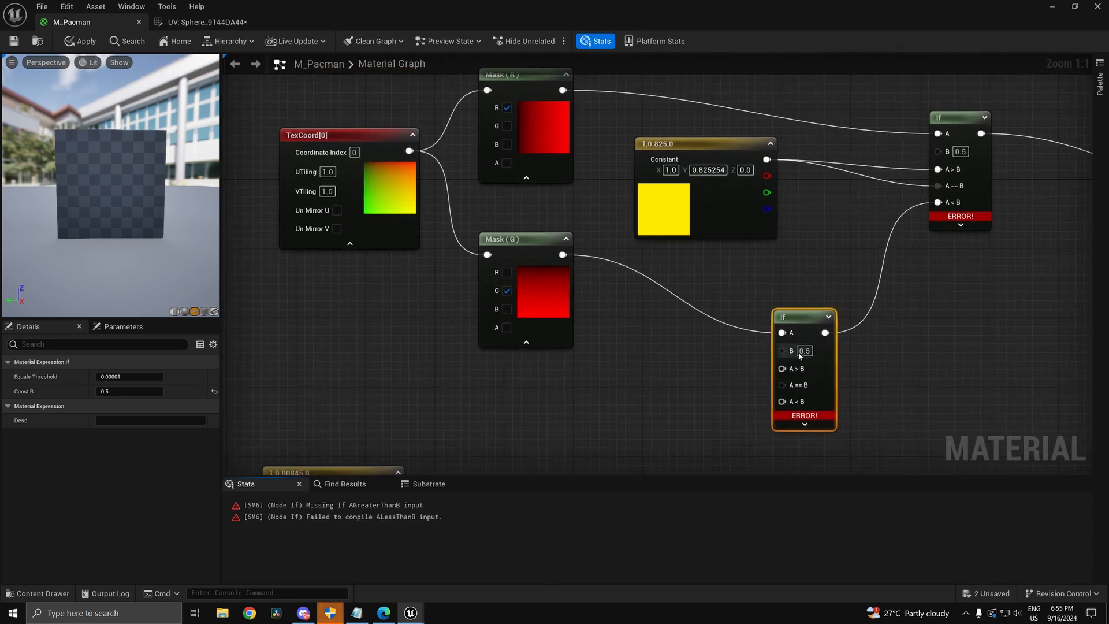
{"action": "right_click_drag", "start_coordinate": [763, 380], "coordinate": [796, 353]}
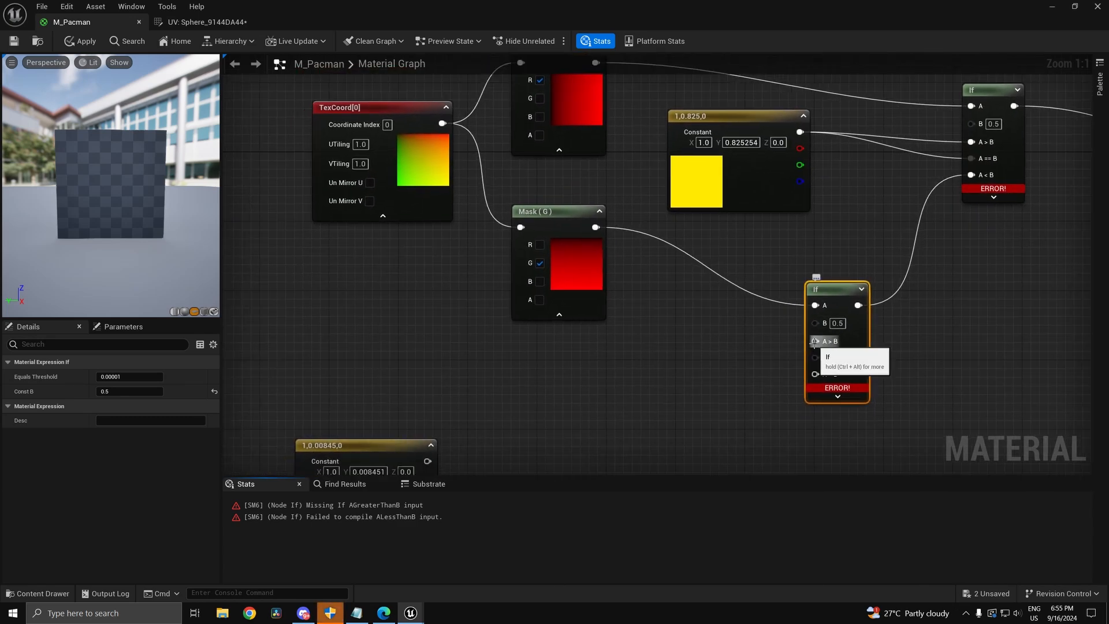
{"action": "right_click_drag", "start_coordinate": [696, 323], "coordinate": [635, 269]}
{"action": "right_click_drag", "start_coordinate": [746, 285], "coordinate": [737, 331]}
{"action": "left_click_drag", "start_coordinate": [737, 313], "coordinate": [731, 122]}
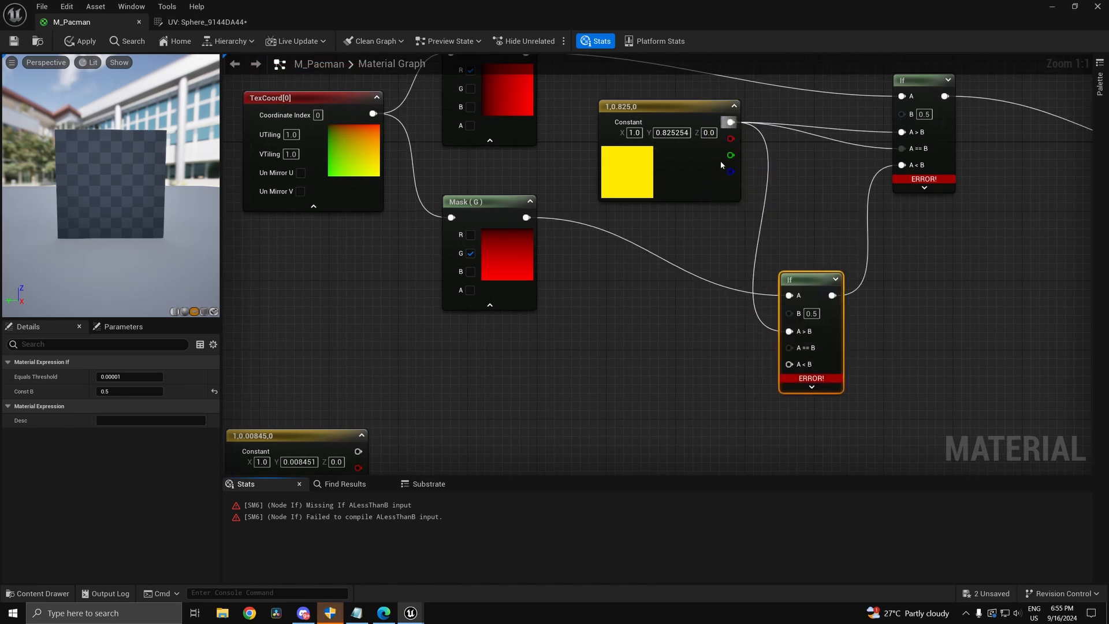
{"action": "right_click_drag", "start_coordinate": [724, 396], "coordinate": [805, 336]}
Step: Wire red into the lower If's A<B and yellow into its A==B, replacing the Mask (G) link
{"action": "left_click_drag", "start_coordinate": [870, 313], "coordinate": [441, 400]}
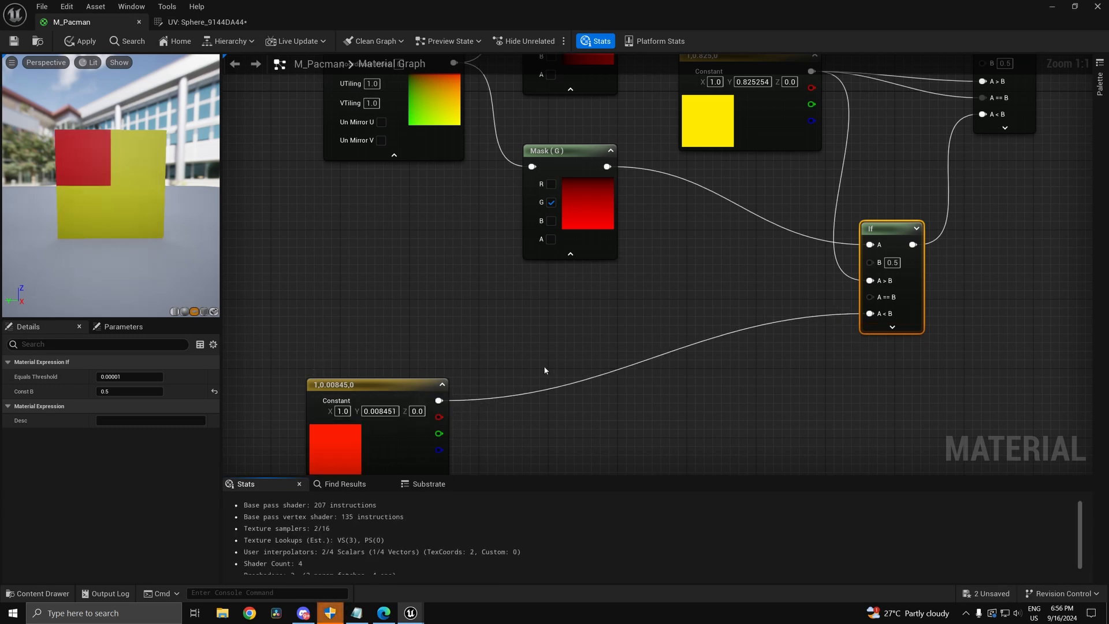
{"action": "left_click_drag", "start_coordinate": [406, 401], "coordinate": [528, 376]}
{"action": "left_click_drag", "start_coordinate": [874, 297], "coordinate": [607, 167]}
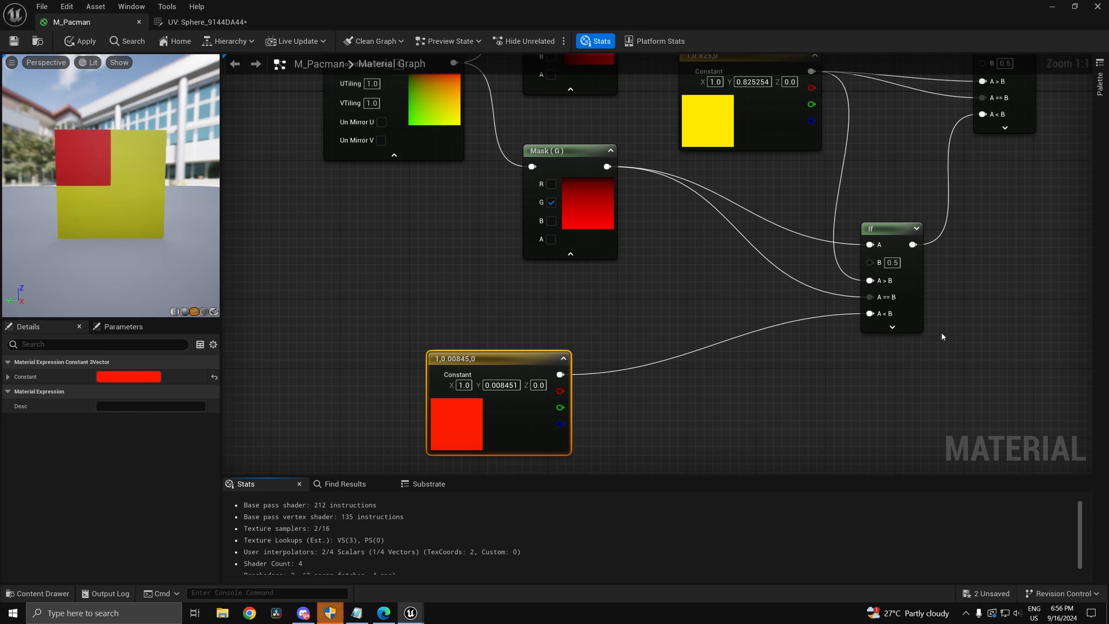
{"action": "left_click", "coordinate": [879, 298], "text": "alt"}
{"action": "left_click_drag", "start_coordinate": [874, 297], "coordinate": [812, 73]}
{"action": "left_click_drag", "start_coordinate": [870, 297], "coordinate": [812, 72]}
{"action": "right_click_drag", "start_coordinate": [806, 254], "coordinate": [807, 211]}
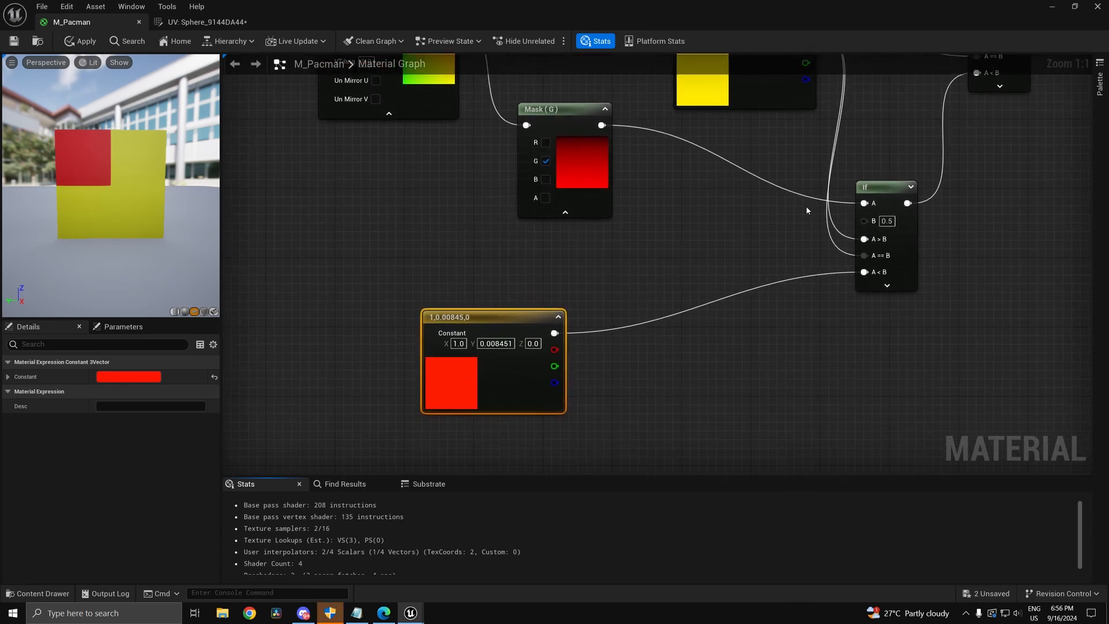
{"action": "left_click_drag", "start_coordinate": [105, 192], "coordinate": [139, 184]}
Step: Save and apply the M_Pacman material changes
{"action": "left_click", "coordinate": [14, 41]}
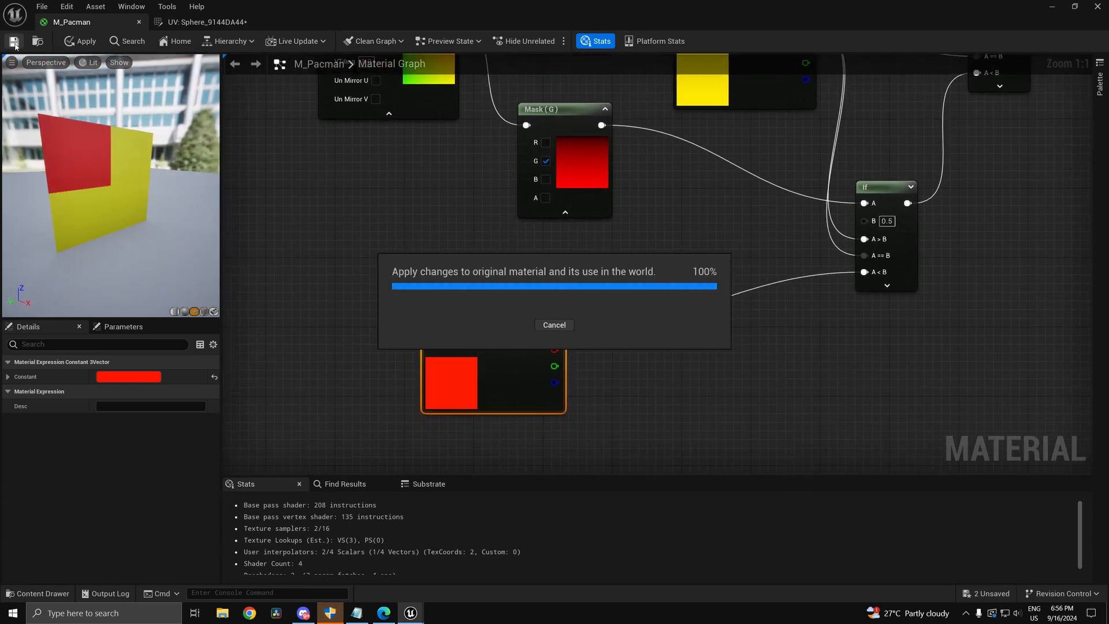
{"action": "scroll", "coordinate": [753, 290], "scroll_direction": "down", "scroll_amount": 6}
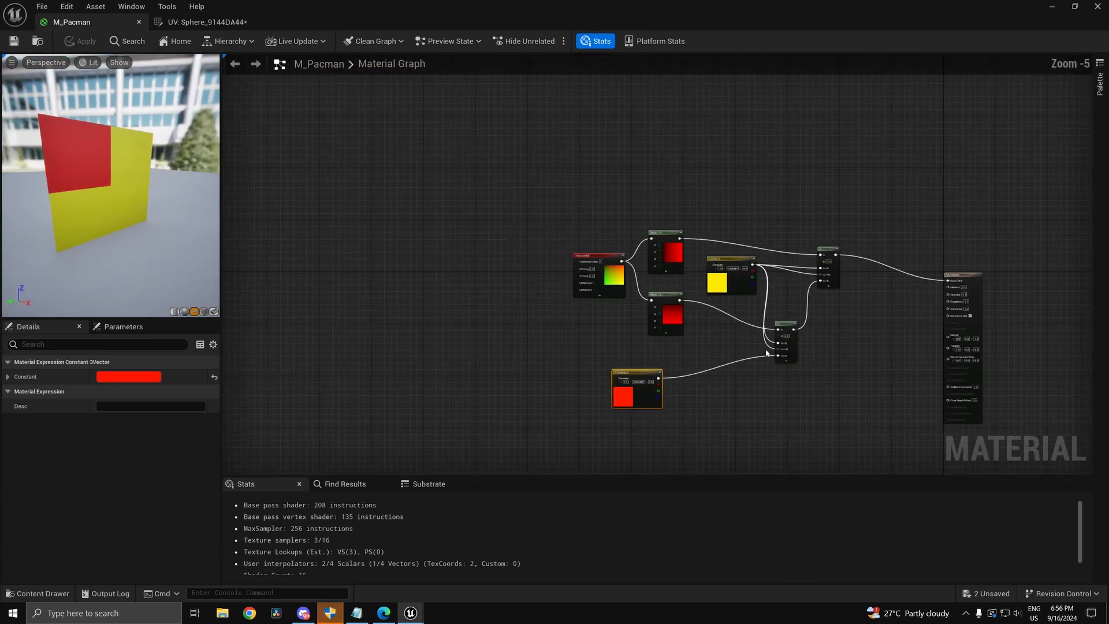
{"action": "scroll", "coordinate": [736, 362], "scroll_direction": "up", "scroll_amount": 3}
Step: Arrange TexCoord, Mask (R)/(G), yellow constant, both If nodes and the output node left to right
{"action": "left_click_drag", "start_coordinate": [516, 208], "coordinate": [330, 231]}
{"action": "left_click_drag", "start_coordinate": [652, 167], "coordinate": [518, 167]}
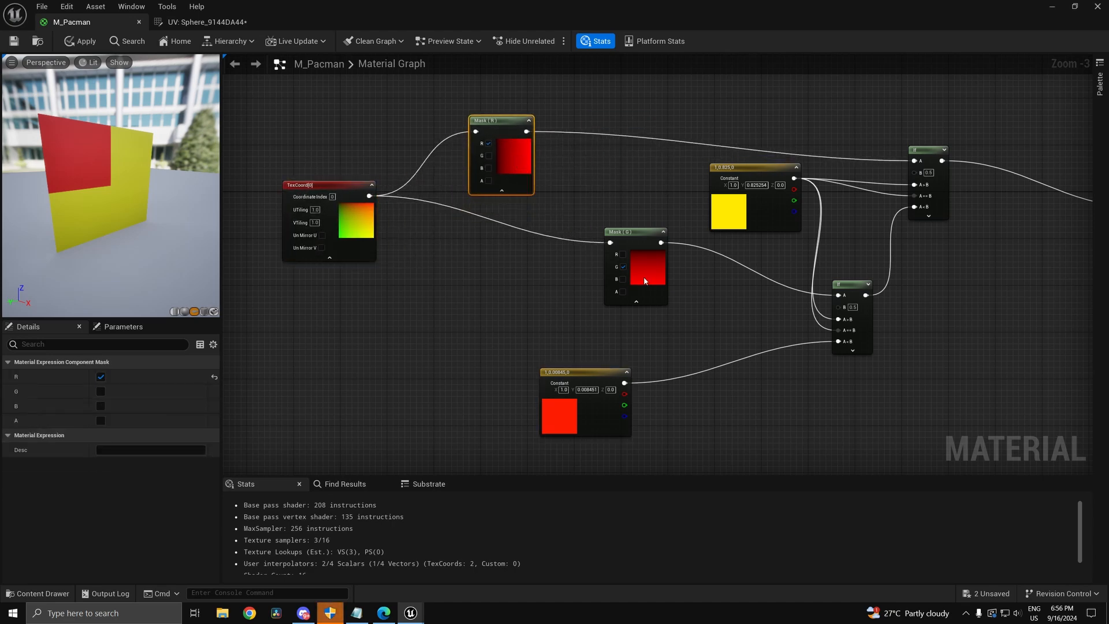
{"action": "left_click_drag", "start_coordinate": [644, 277], "coordinate": [510, 265]}
{"action": "left_click_drag", "start_coordinate": [762, 213], "coordinate": [617, 281]}
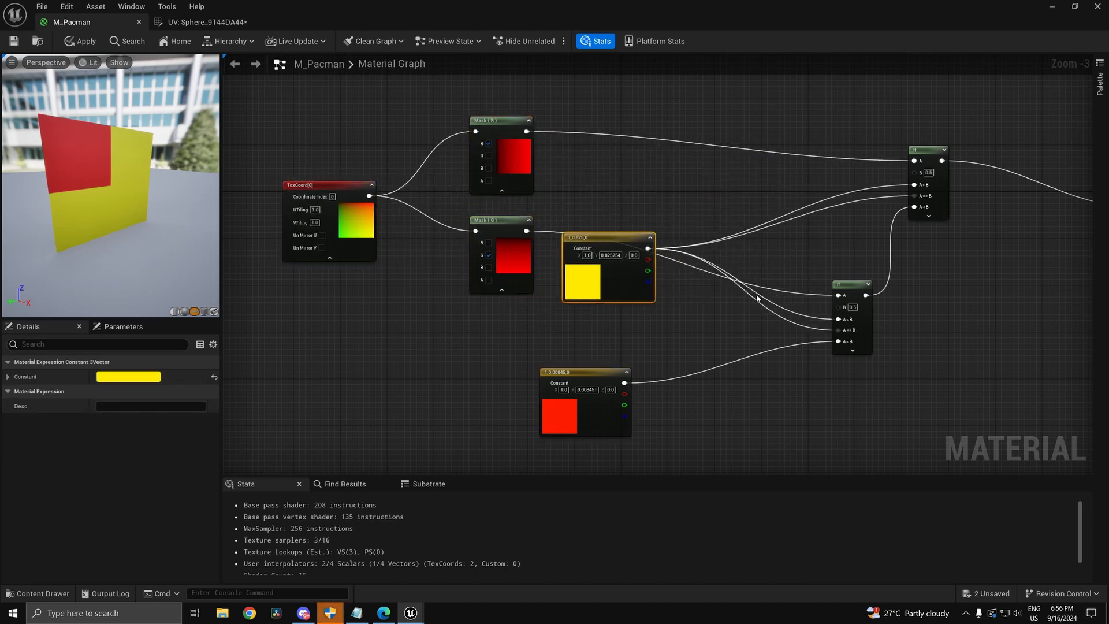
{"action": "left_click_drag", "start_coordinate": [872, 331], "coordinate": [761, 370]}
{"action": "left_click_drag", "start_coordinate": [924, 150], "coordinate": [818, 130]}
{"action": "right_click_drag", "start_coordinate": [918, 265], "coordinate": [652, 317]}
{"action": "left_click", "coordinate": [930, 267]}
{"action": "left_click_drag", "start_coordinate": [918, 248], "coordinate": [913, 192]}
Step: Apply M_Pacman to the half sphere in the level, then try a -70° pitch and undo it
{"action": "left_click", "coordinate": [1051, 7]}
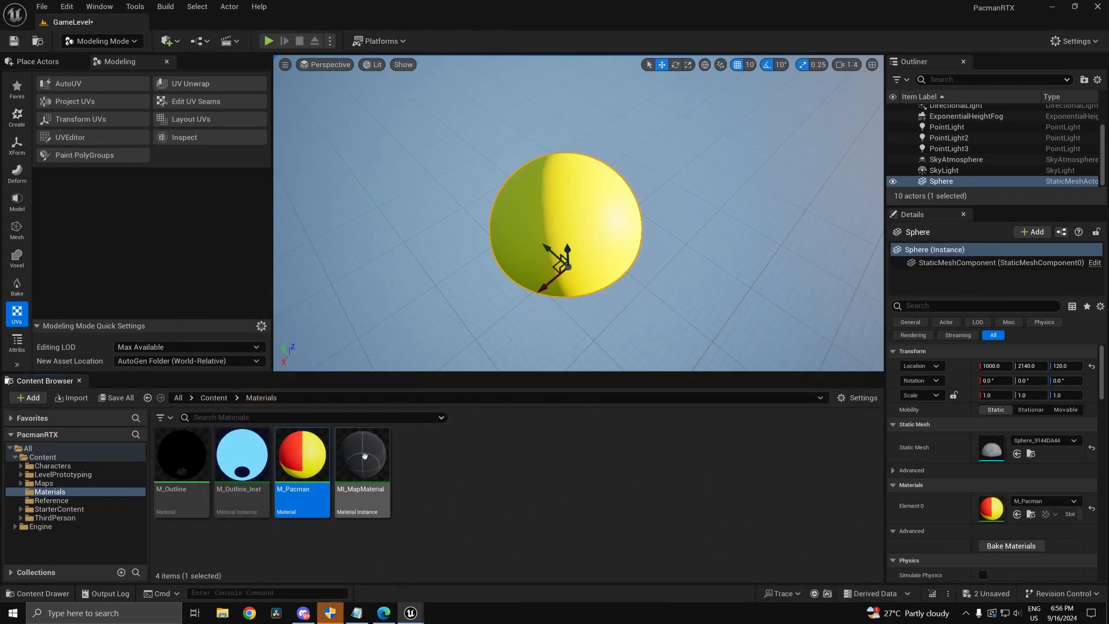
{"action": "left_click_drag", "start_coordinate": [302, 457], "coordinate": [613, 239]}
{"action": "right_click_drag", "start_coordinate": [612, 238], "coordinate": [488, 78]}
{"action": "right_click_drag", "start_coordinate": [578, 110], "coordinate": [582, 227]}
{"action": "key", "text": "e"}
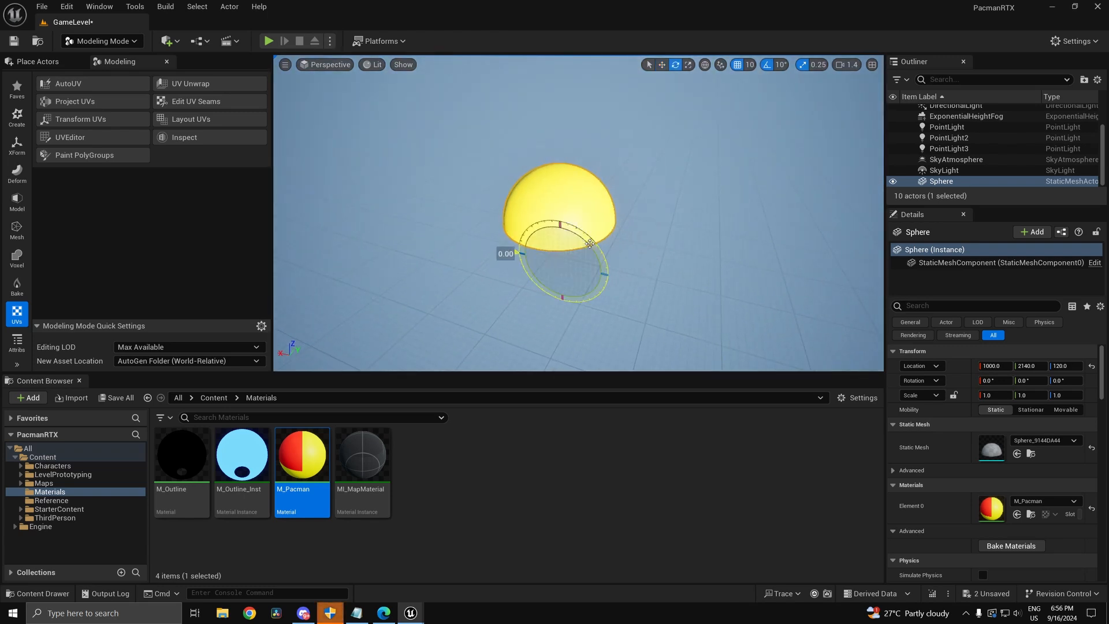
{"action": "left_click_drag", "start_coordinate": [563, 289], "coordinate": [607, 272]}
{"action": "key", "text": "ctrl+z"}
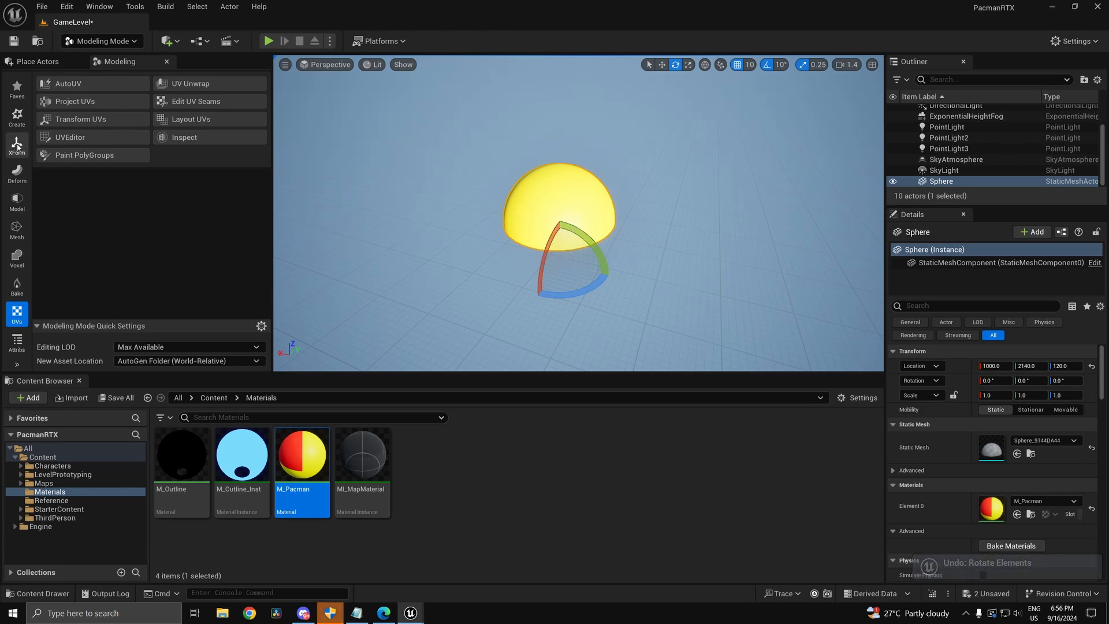
Step: Move the hemisphere's pivot to its bottom with XForm > Edit Pivot and accept
{"action": "left_click", "coordinate": [16, 199]}
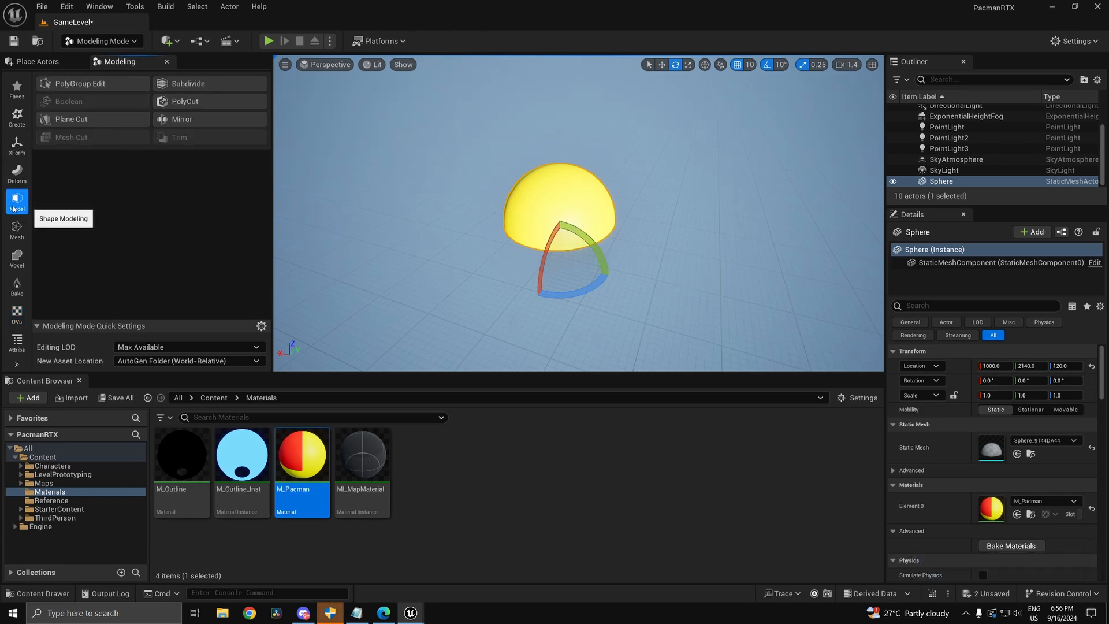
{"action": "left_click", "coordinate": [18, 169]}
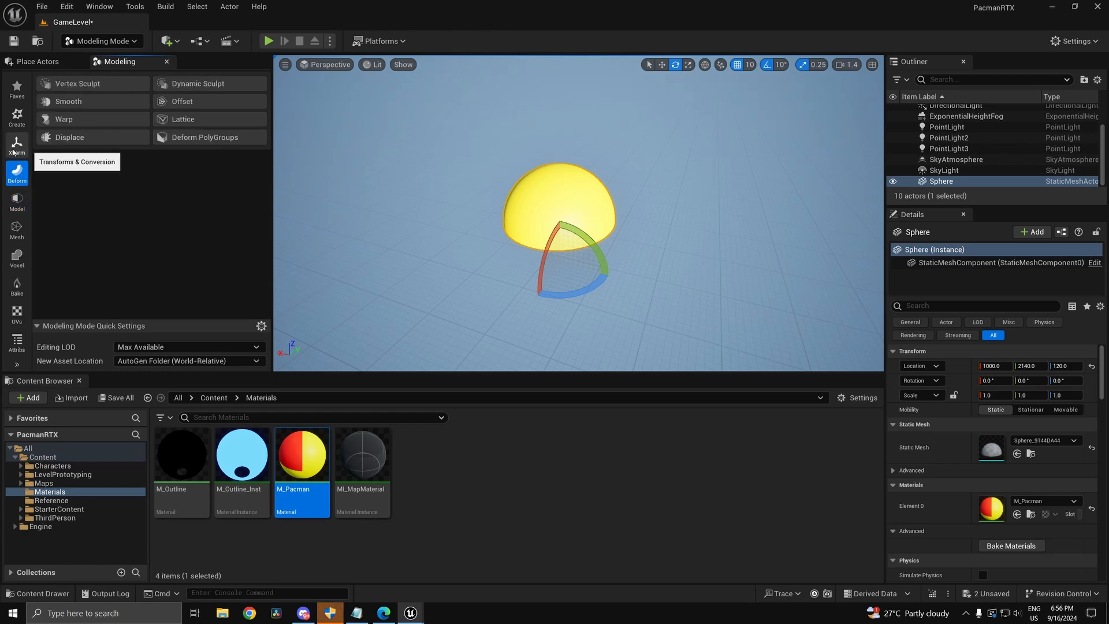
{"action": "left_click", "coordinate": [12, 151]}
{"action": "left_click", "coordinate": [73, 115]}
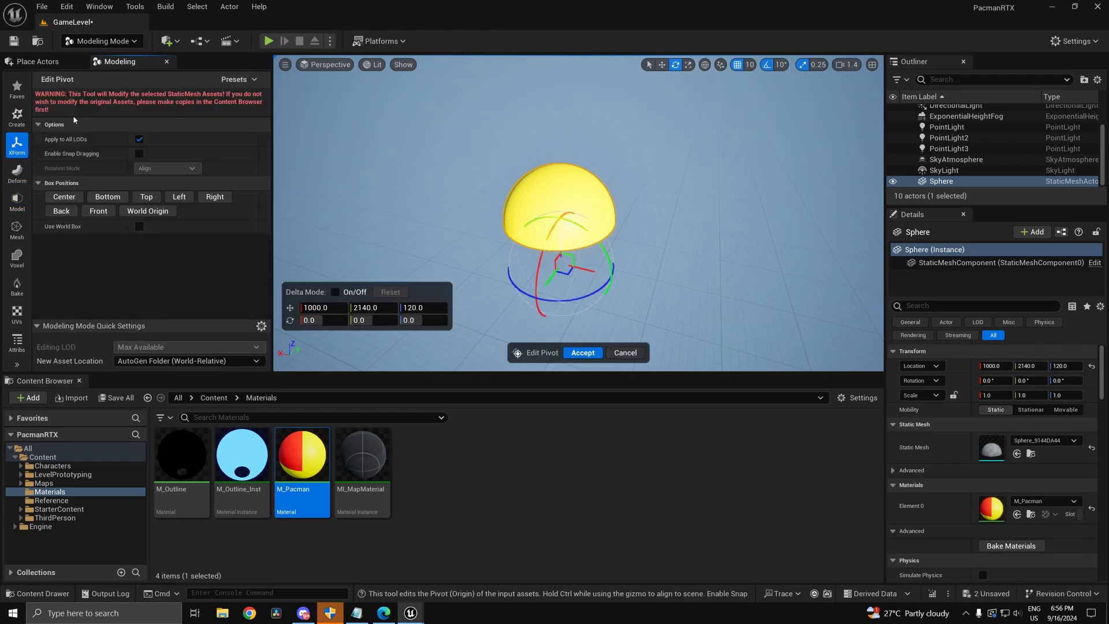
{"action": "left_click", "coordinate": [72, 197]}
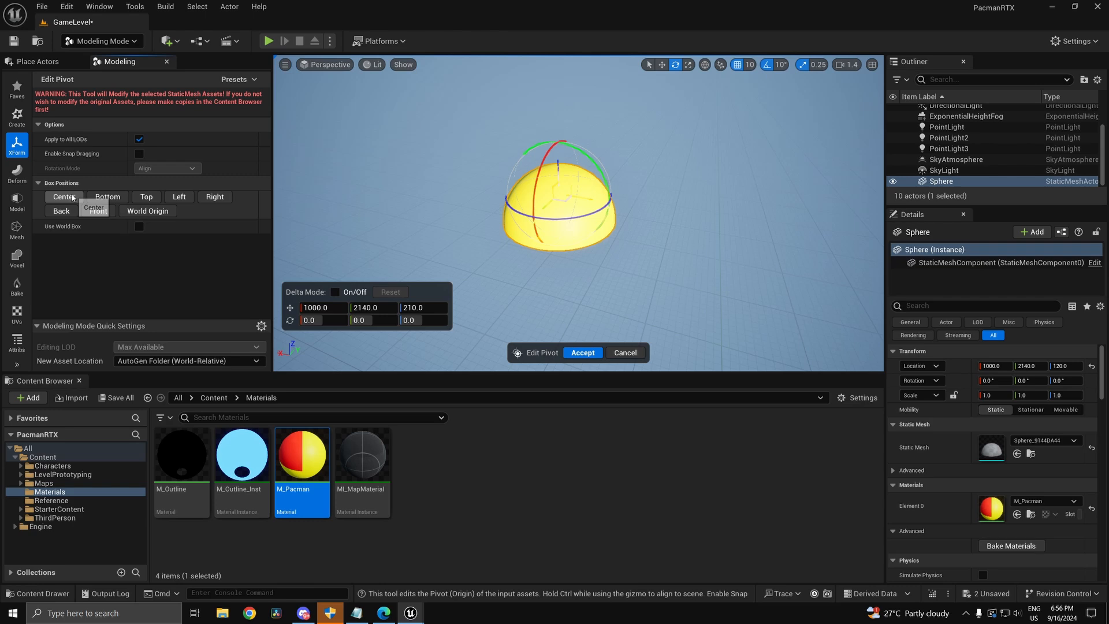
{"action": "left_click", "coordinate": [121, 199]}
{"action": "left_click", "coordinate": [581, 353]}
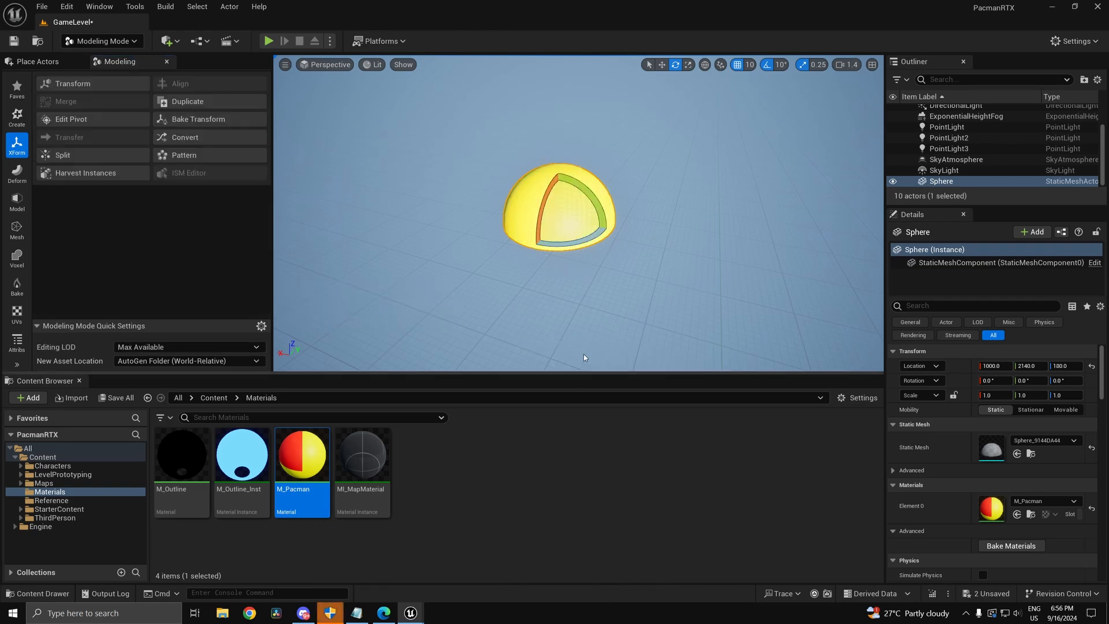
Step: Test-rotate the hemisphere about its new pivot, undo it, and reopen M_Pacman
{"action": "left_click_drag", "start_coordinate": [601, 216], "coordinate": [546, 152]}
{"action": "left_click_drag", "start_coordinate": [590, 257], "coordinate": [590, 205]}
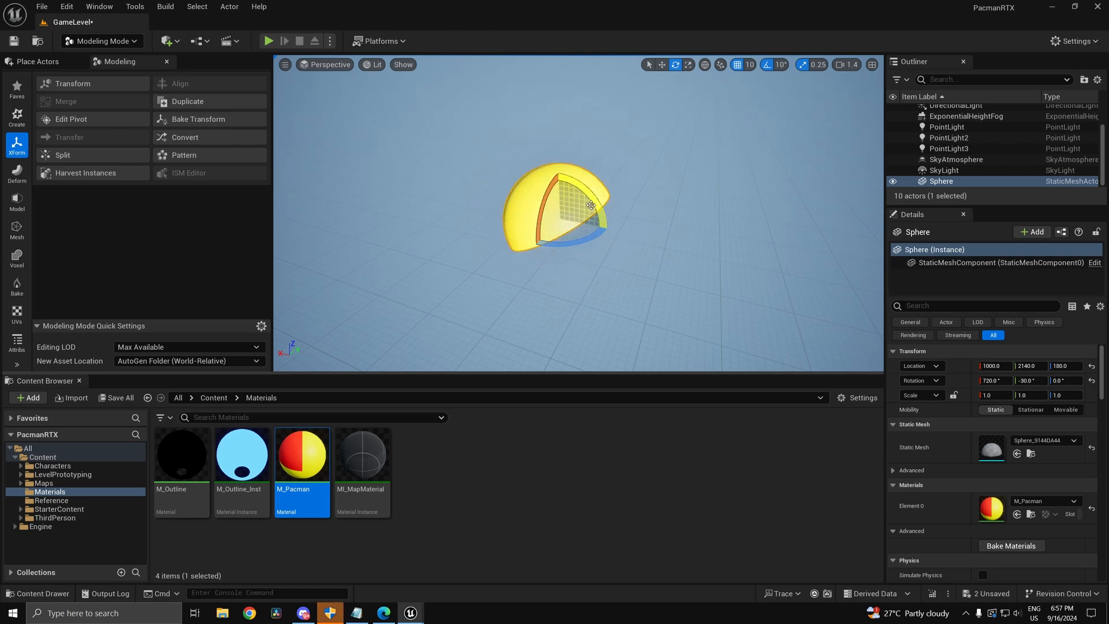
{"action": "key", "text": "ctrl+z"}
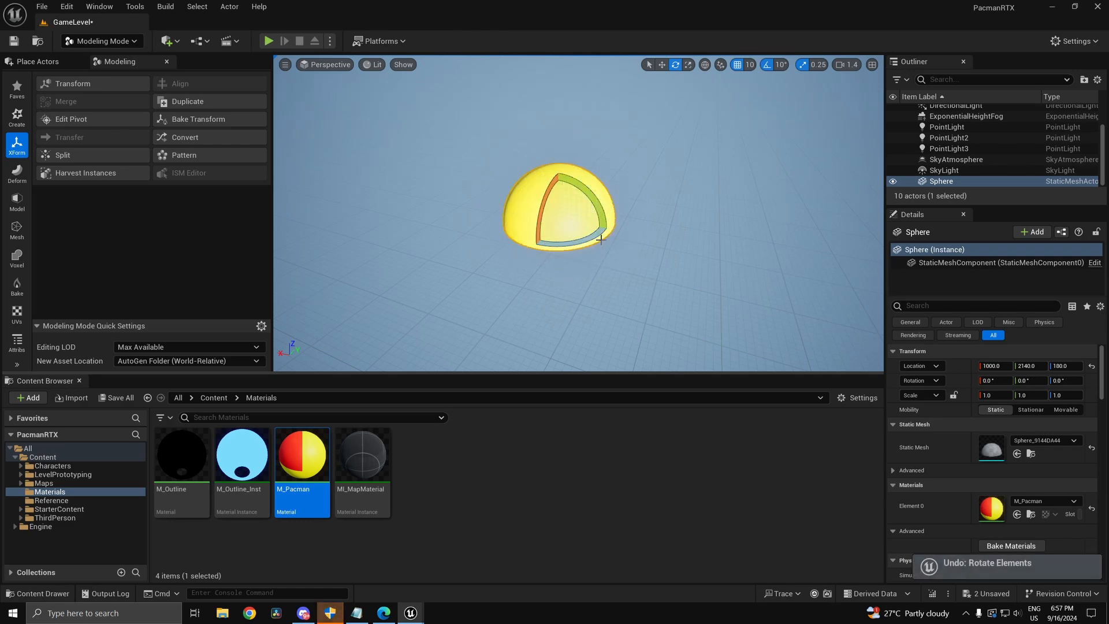
{"action": "double_click", "coordinate": [302, 456]}
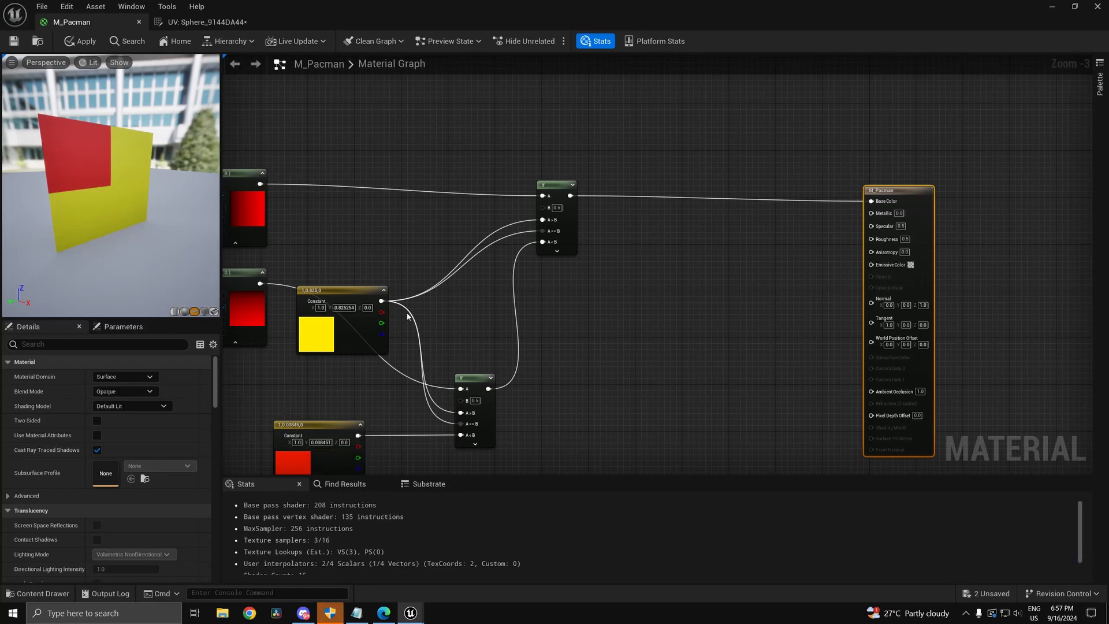
Step: Set Specular to 0.8 on the M_Pacman result node
{"action": "right_click_drag", "start_coordinate": [578, 314], "coordinate": [692, 266]}
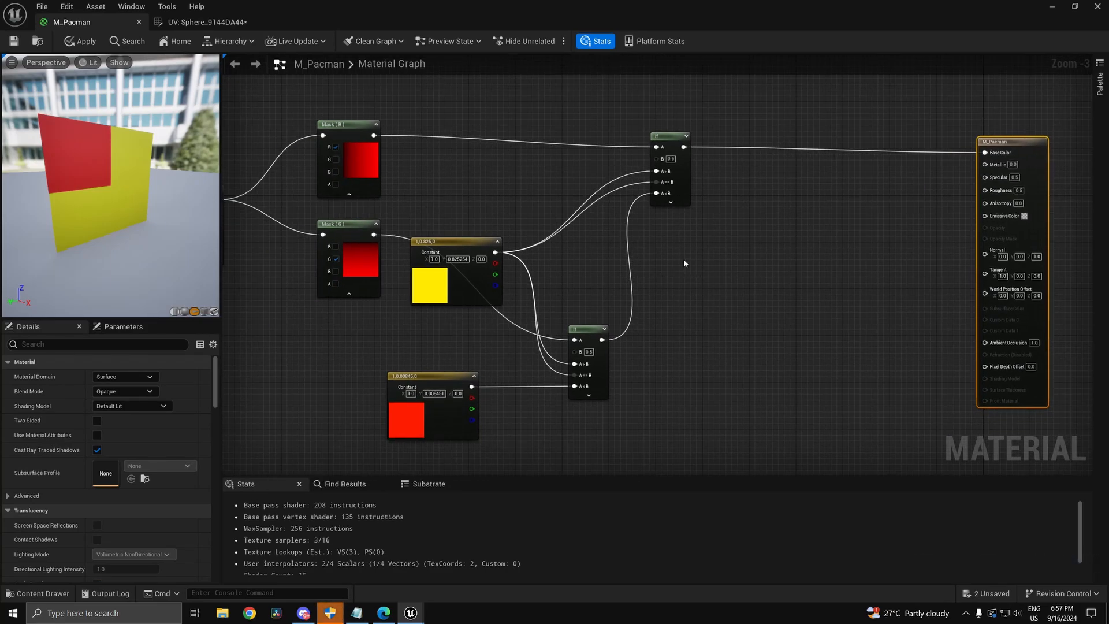
{"action": "right_click_drag", "start_coordinate": [972, 204], "coordinate": [742, 305]}
{"action": "scroll", "coordinate": [743, 305], "scroll_direction": "up", "scroll_amount": 3}
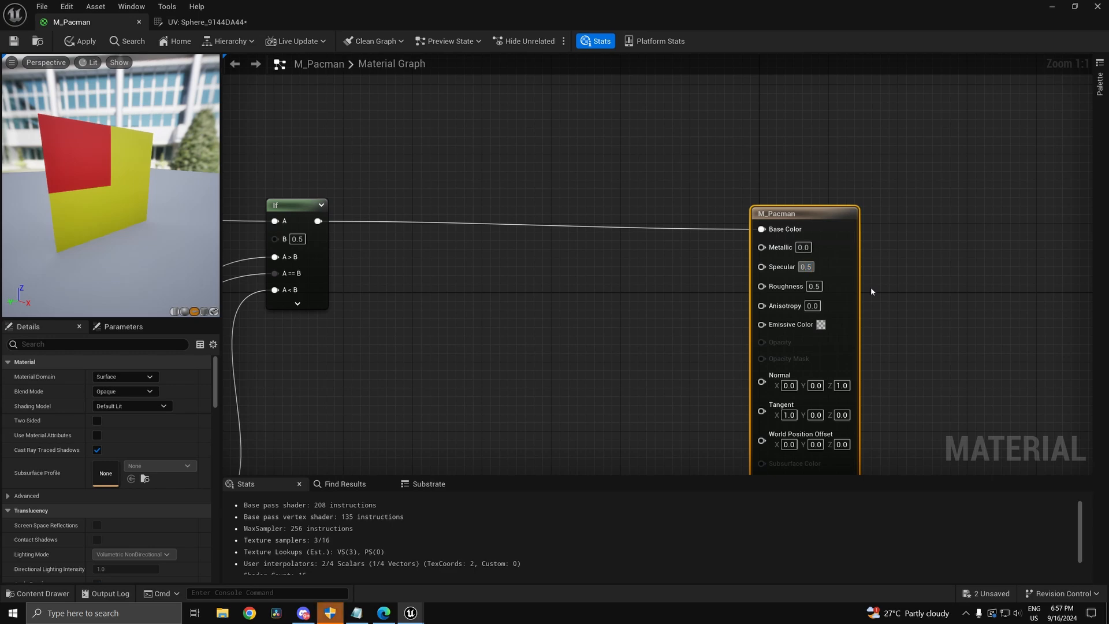
{"action": "type", "text": "0.8"}
{"action": "key", "text": "Return"}
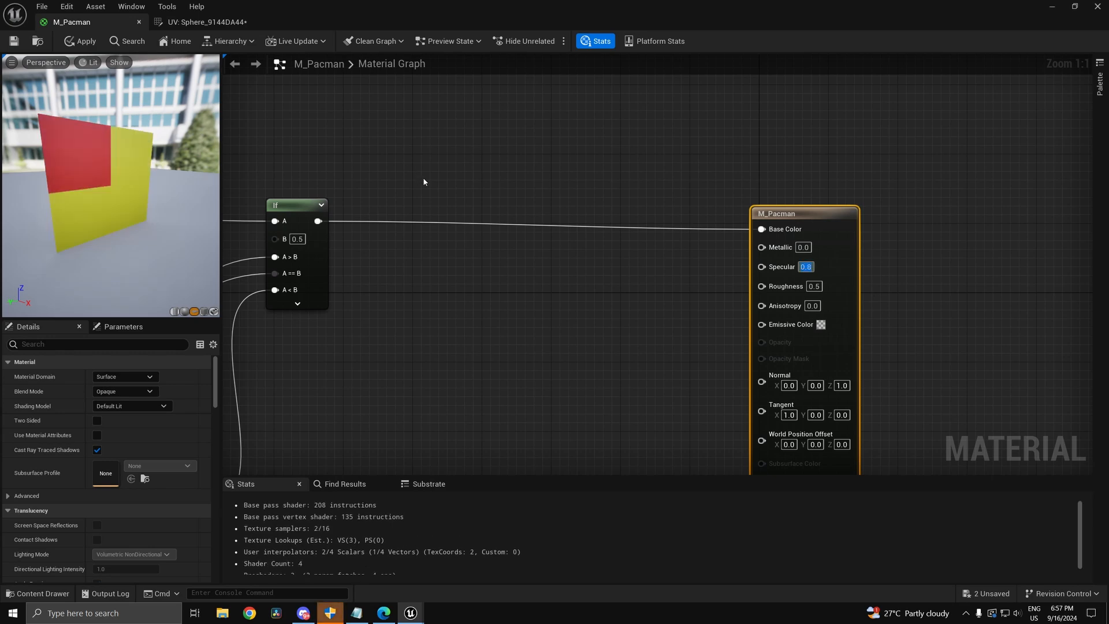
{"action": "mouse_move", "coordinate": [155, 175]}
{"action": "left_mouse_down"}
{"action": "mouse_move", "coordinate": [208, 177]}
{"action": "mouse_move", "coordinate": [150, 173]}
{"action": "mouse_move", "coordinate": [197, 173]}
{"action": "mouse_move", "coordinate": [153, 176]}
{"action": "mouse_move", "coordinate": [148, 211]}
{"action": "mouse_move", "coordinate": [149, 168]}
{"action": "mouse_move", "coordinate": [208, 167]}
{"action": "mouse_move", "coordinate": [153, 164]}
{"action": "left_mouse_up"}
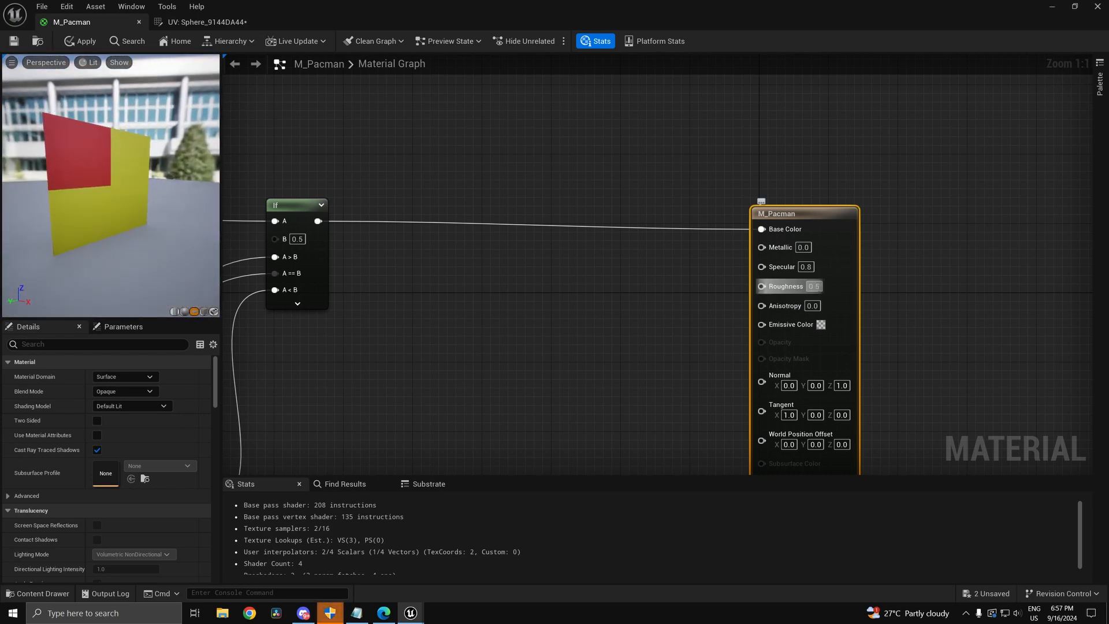
Step: Set Roughness to 0.2 and Metallic to 0.1 on the result node
{"action": "left_click_drag", "start_coordinate": [825, 294], "coordinate": [818, 296]}
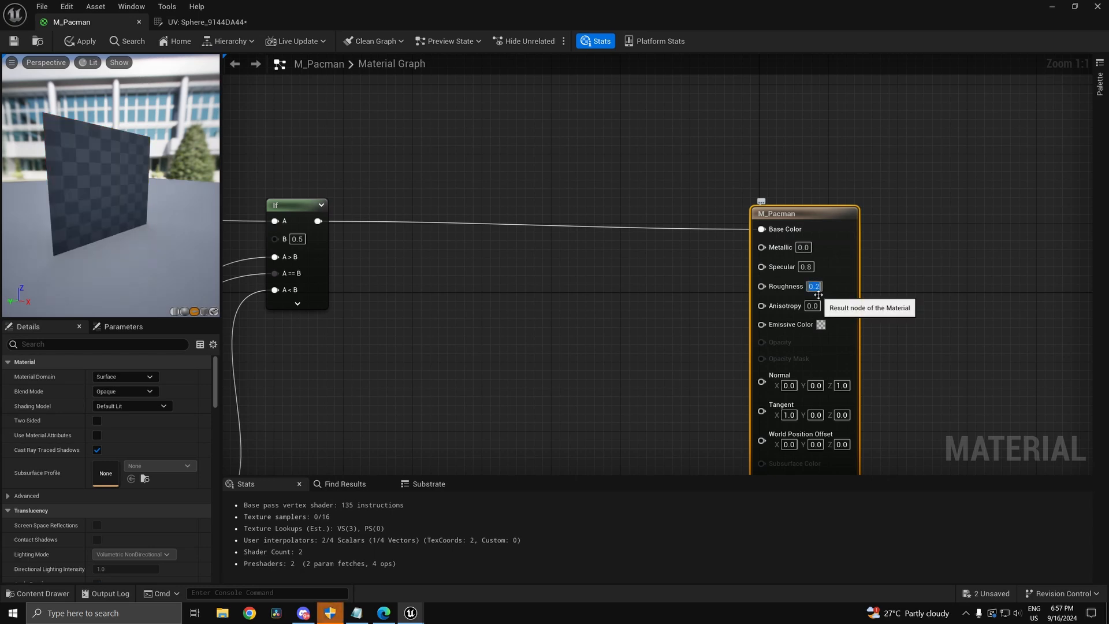
{"action": "mouse_move", "coordinate": [107, 228]}
{"action": "left_mouse_down"}
{"action": "mouse_move", "coordinate": [139, 225]}
{"action": "mouse_move", "coordinate": [104, 222]}
{"action": "mouse_move", "coordinate": [130, 245]}
{"action": "mouse_move", "coordinate": [98, 239]}
{"action": "left_mouse_up"}
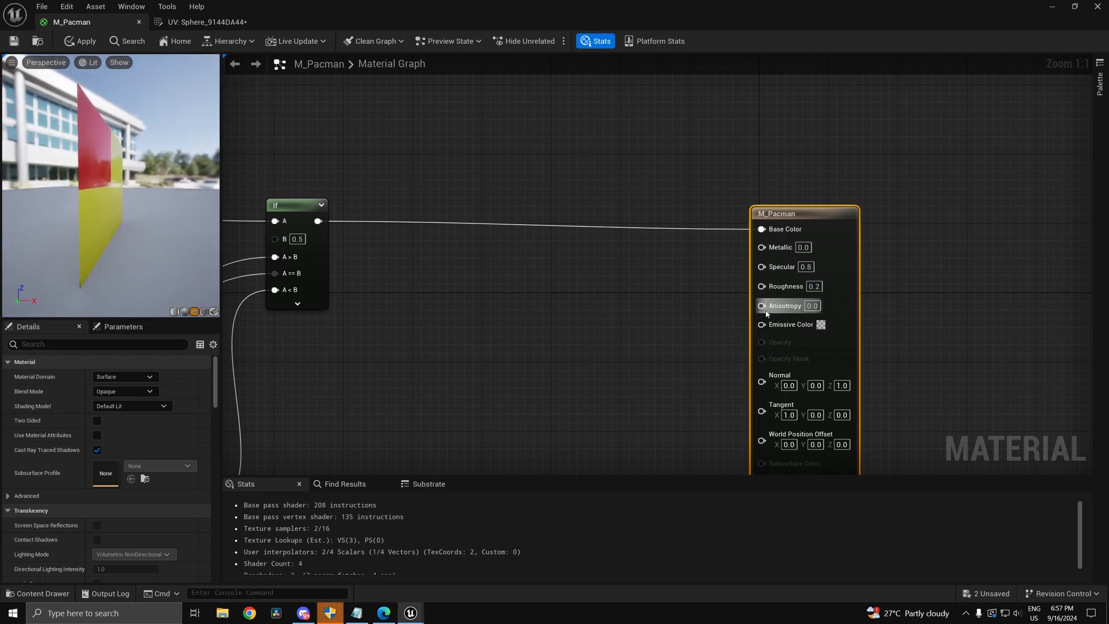
{"action": "left_click", "coordinate": [815, 286]}
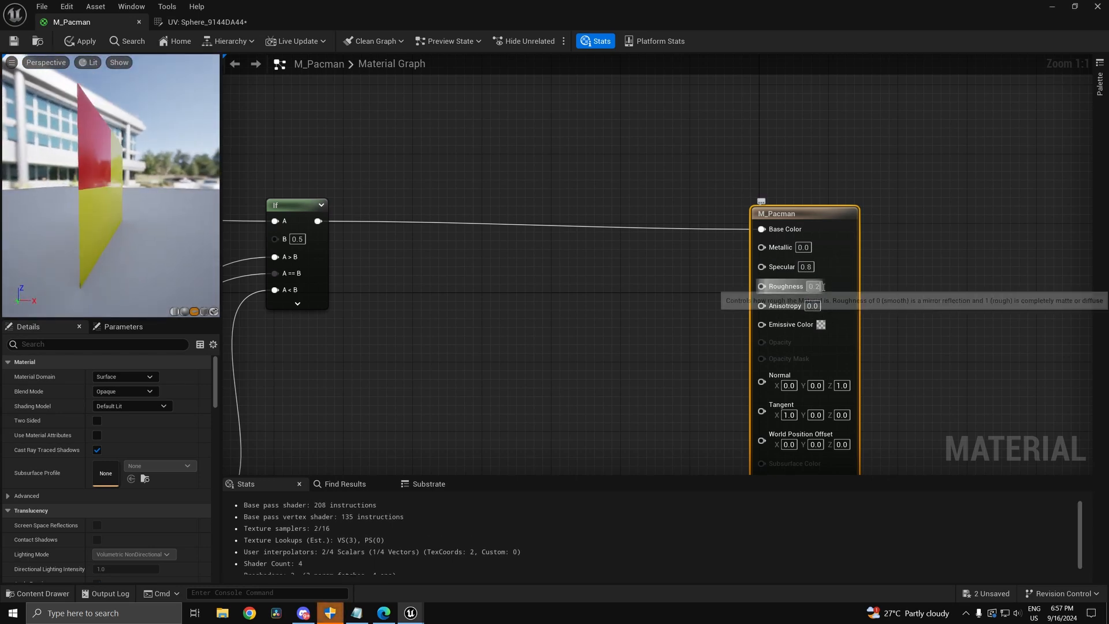
{"action": "left_click", "coordinate": [747, 330]}
{"action": "type", "text": "0.2"}
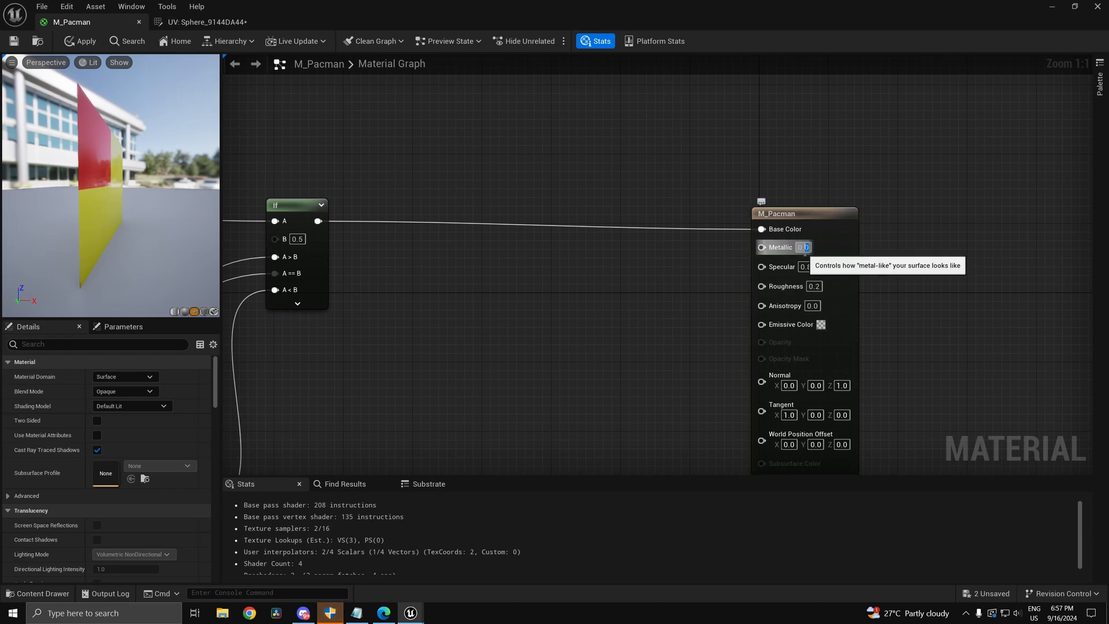
{"action": "left_click", "coordinate": [611, 336]}
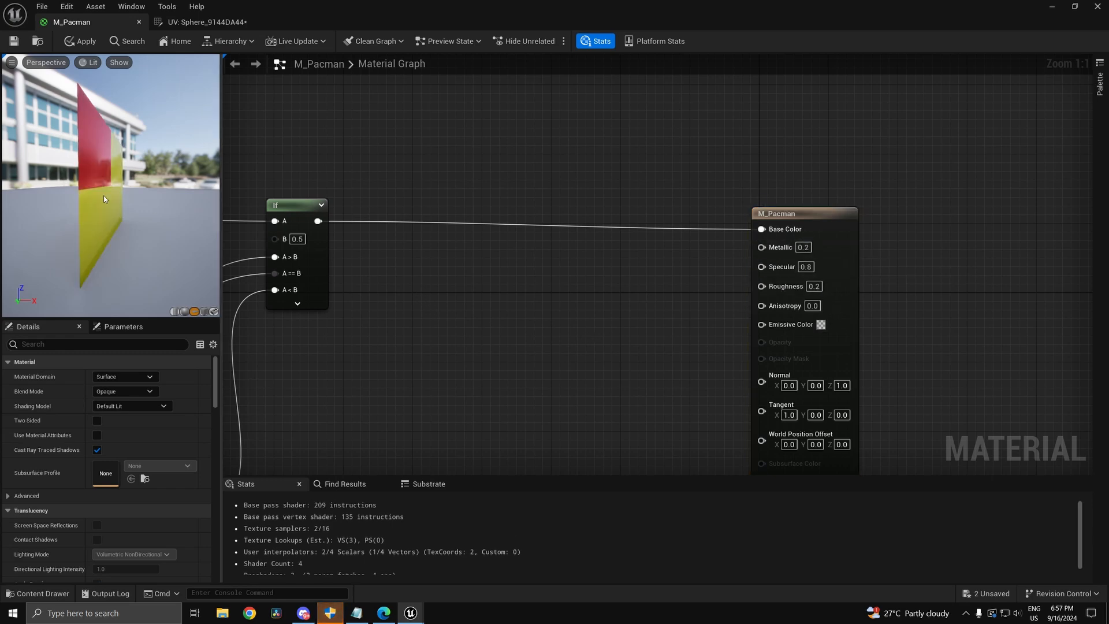
{"action": "mouse_move", "coordinate": [103, 196]}
{"action": "left_mouse_down"}
{"action": "mouse_move", "coordinate": [133, 195]}
{"action": "mouse_move", "coordinate": [108, 190]}
{"action": "left_mouse_up"}
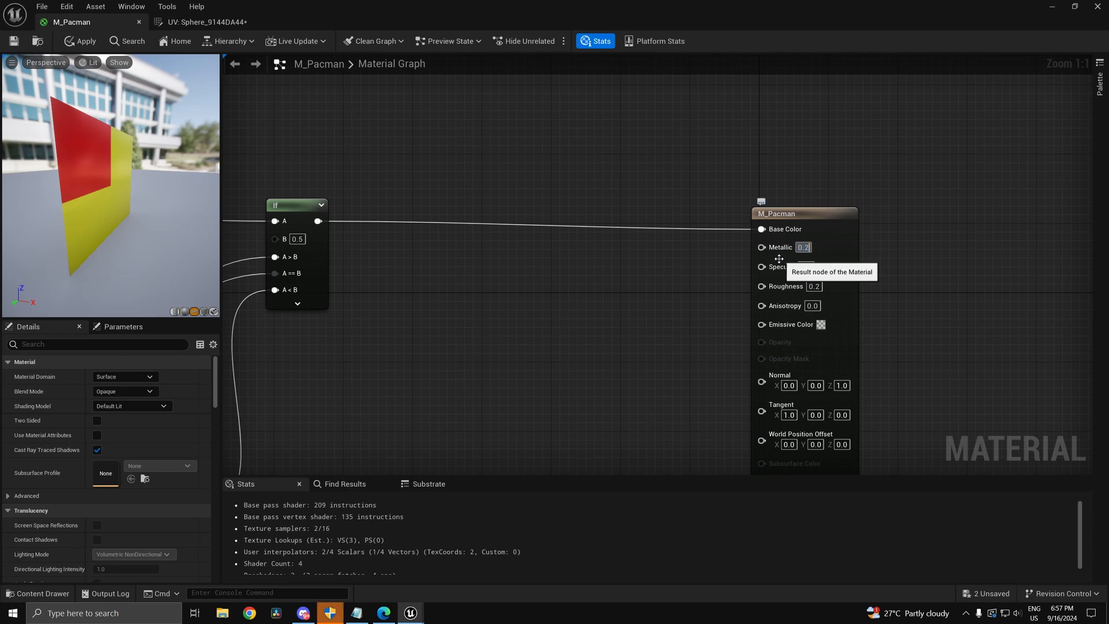
Step: Reposition the two If nodes near Base Color, then return to the level editor
{"action": "right_click_drag", "start_coordinate": [437, 201], "coordinate": [628, 95]}
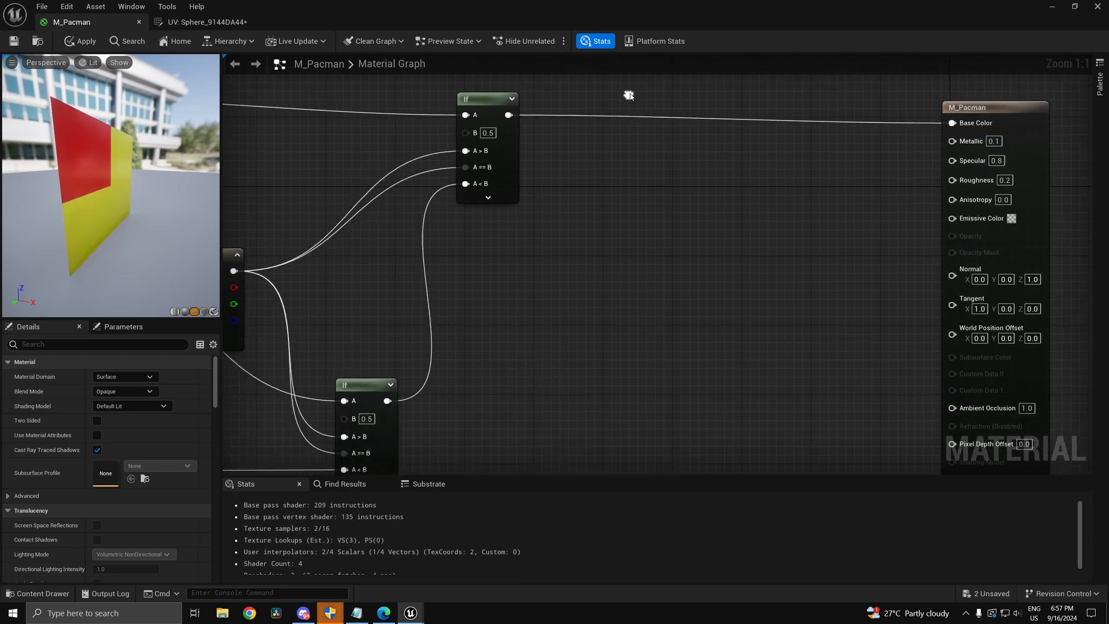
{"action": "scroll", "coordinate": [567, 198], "scroll_direction": "down", "scroll_amount": 3}
{"action": "scroll", "coordinate": [567, 198], "scroll_direction": "down", "scroll_amount": 2}
{"action": "right_click_drag", "start_coordinate": [543, 215], "coordinate": [589, 155]}
{"action": "scroll", "coordinate": [519, 171], "scroll_direction": "up", "scroll_amount": 5}
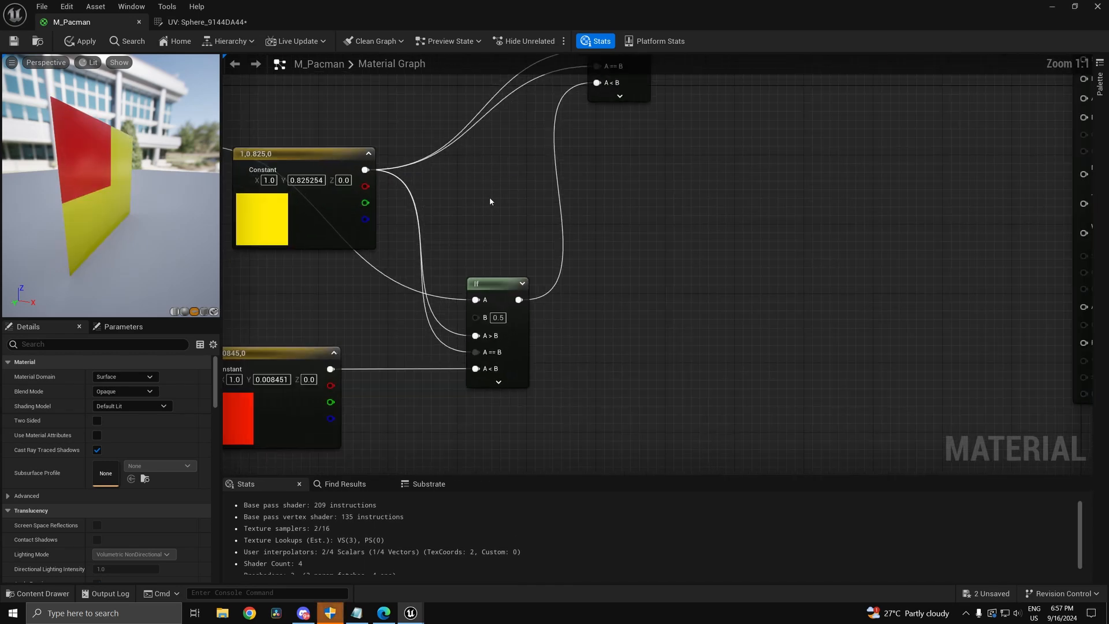
{"action": "scroll", "coordinate": [490, 196], "scroll_direction": "down", "scroll_amount": 2}
{"action": "left_click_drag", "start_coordinate": [517, 305], "coordinate": [562, 331]}
{"action": "left_click_drag", "start_coordinate": [604, 111], "coordinate": [858, 207]}
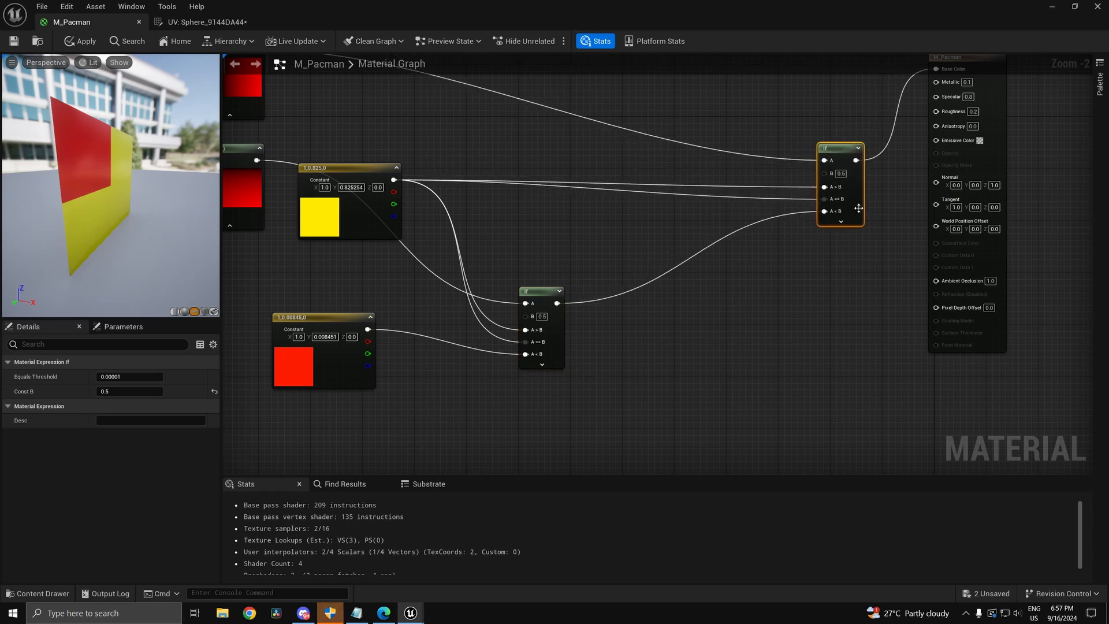
{"action": "left_click", "coordinate": [1052, 6]}
Step: Browse from Content into the StarterContent Textures folder
{"action": "left_click", "coordinate": [220, 397]}
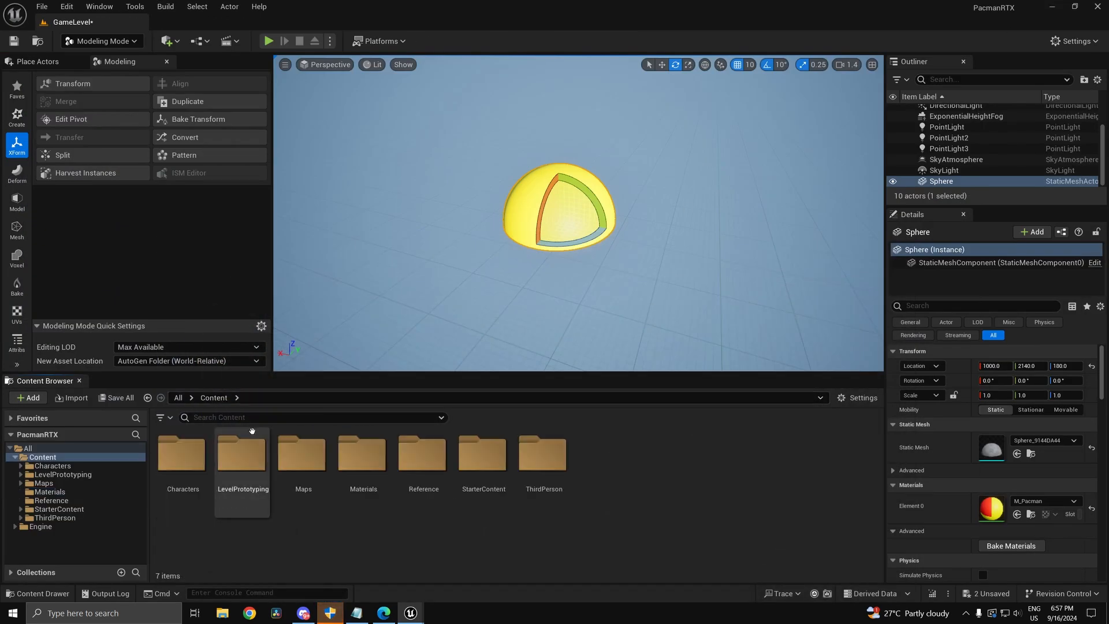
{"action": "left_click", "coordinate": [542, 459]}
{"action": "double_click", "coordinate": [494, 480]}
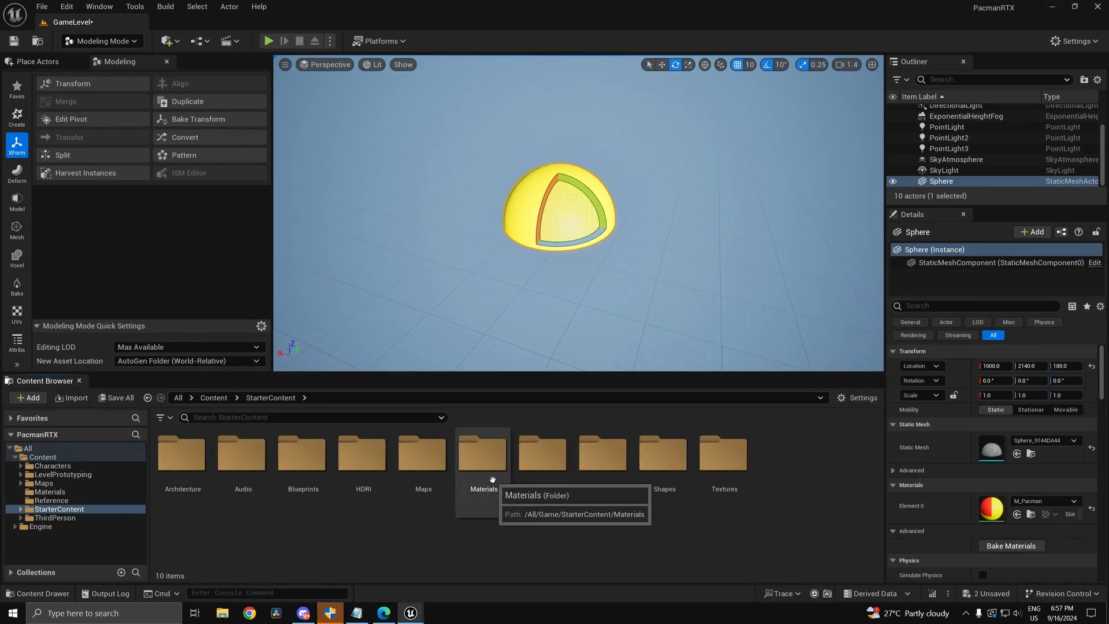
{"action": "double_click", "coordinate": [722, 456]}
Step: Select T_Perlin_Noise_M and T_MacroVariation, then switch back to the M_Pacman editor
{"action": "scroll", "coordinate": [544, 484], "scroll_direction": "down", "scroll_amount": 5}
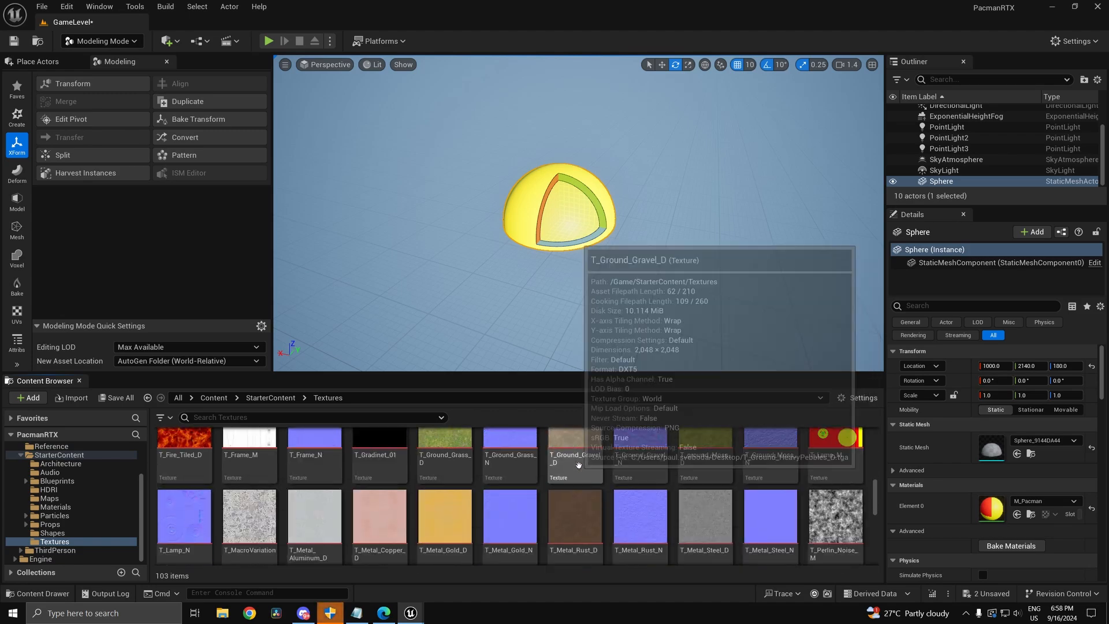
{"action": "scroll", "coordinate": [631, 514], "scroll_direction": "down", "scroll_amount": 2}
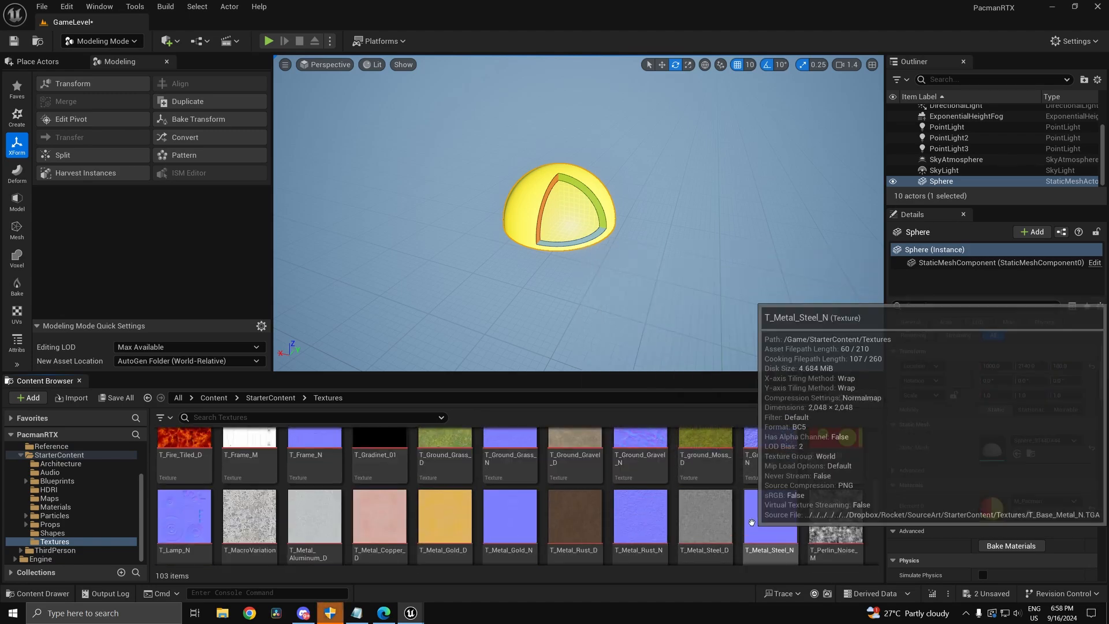
{"action": "scroll", "coordinate": [764, 533], "scroll_direction": "down", "scroll_amount": 2}
{"action": "scroll", "coordinate": [857, 493], "scroll_direction": "up", "scroll_amount": 1}
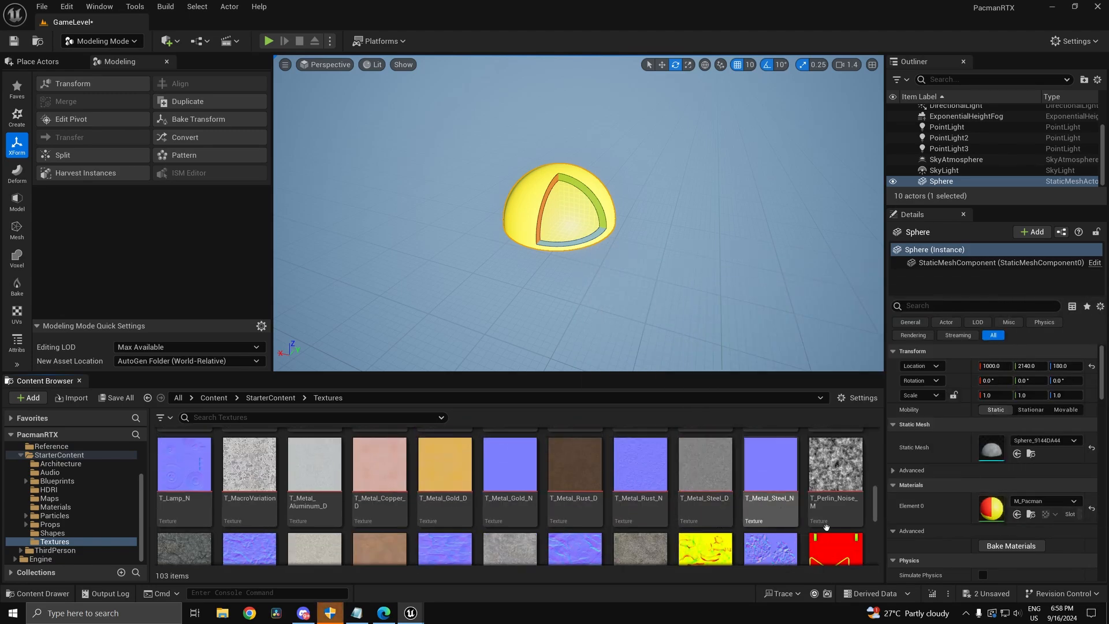
{"action": "mouse_move", "coordinate": [847, 464]}
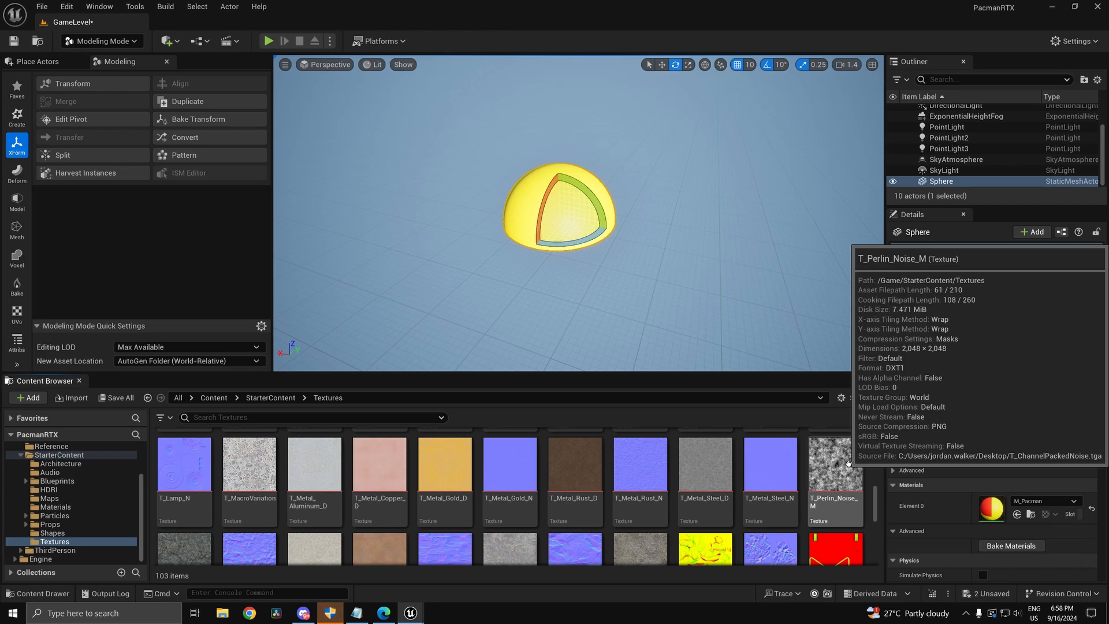
{"action": "scroll", "coordinate": [729, 484], "scroll_direction": "down", "scroll_amount": 2}
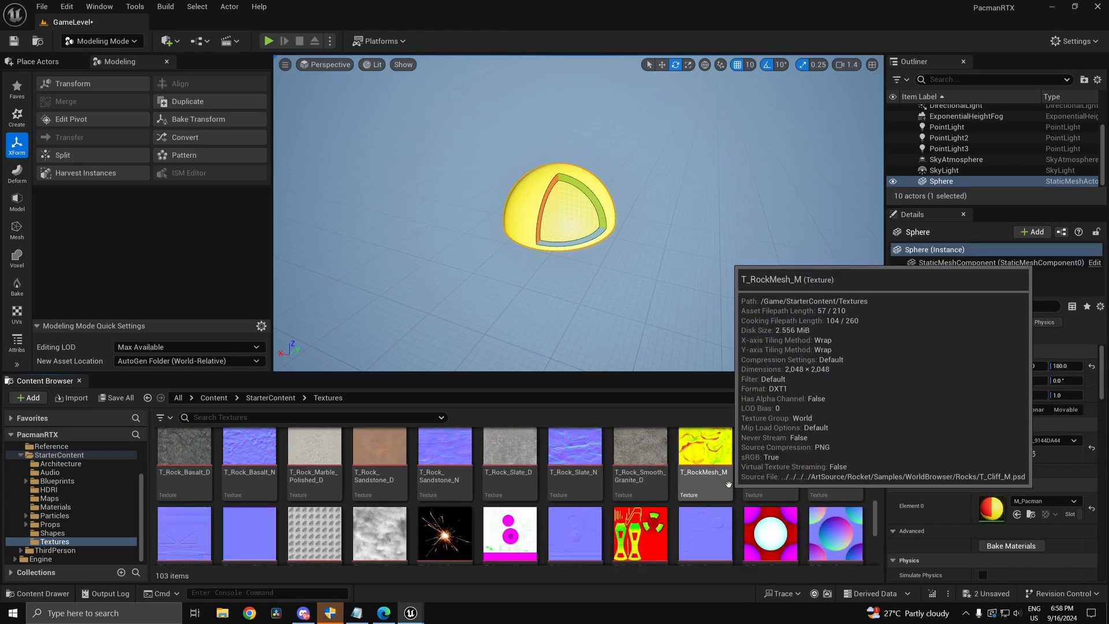
{"action": "scroll", "coordinate": [728, 484], "scroll_direction": "down", "scroll_amount": 3}
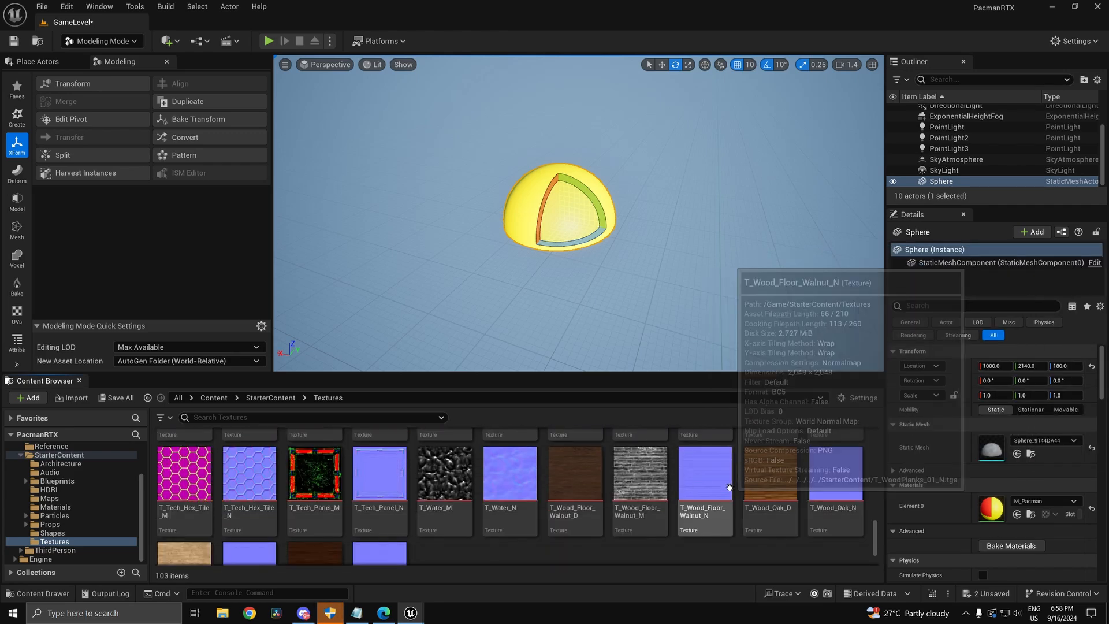
{"action": "scroll", "coordinate": [734, 520], "scroll_direction": "down", "scroll_amount": 1}
{"action": "scroll", "coordinate": [532, 469], "scroll_direction": "up", "scroll_amount": 4}
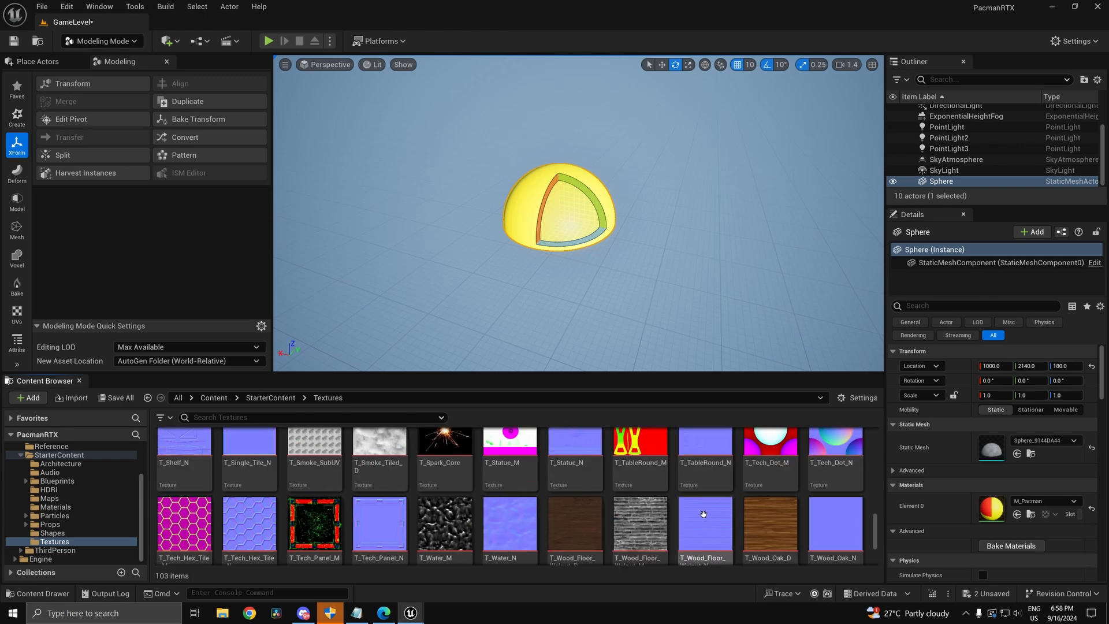
{"action": "scroll", "coordinate": [415, 538], "scroll_direction": "up", "scroll_amount": 1}
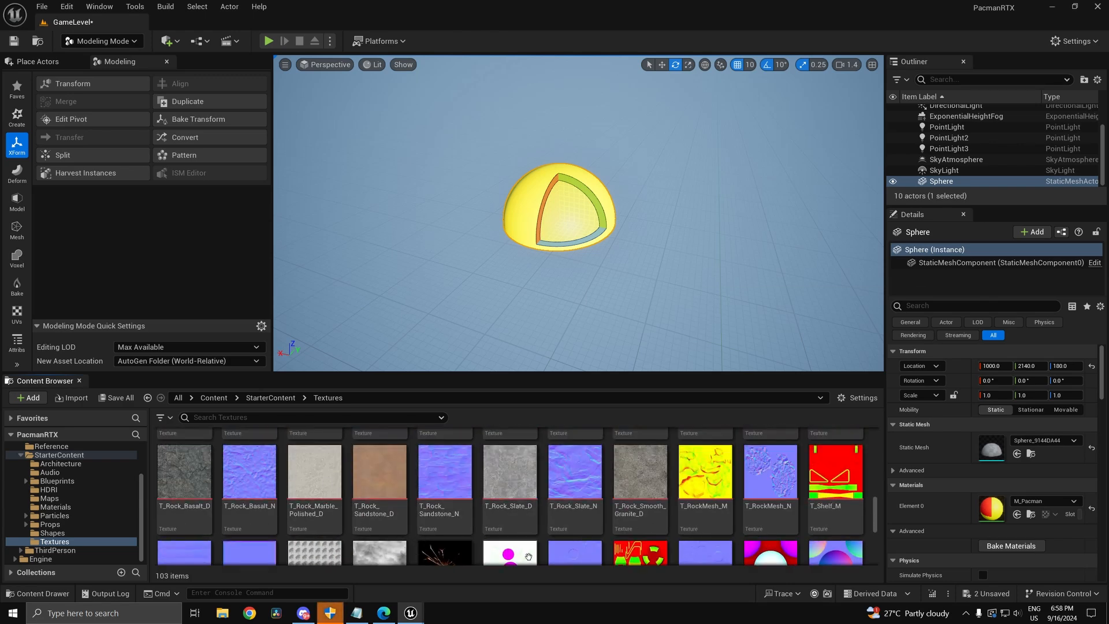
{"action": "scroll", "coordinate": [832, 497], "scroll_direction": "up", "scroll_amount": 3}
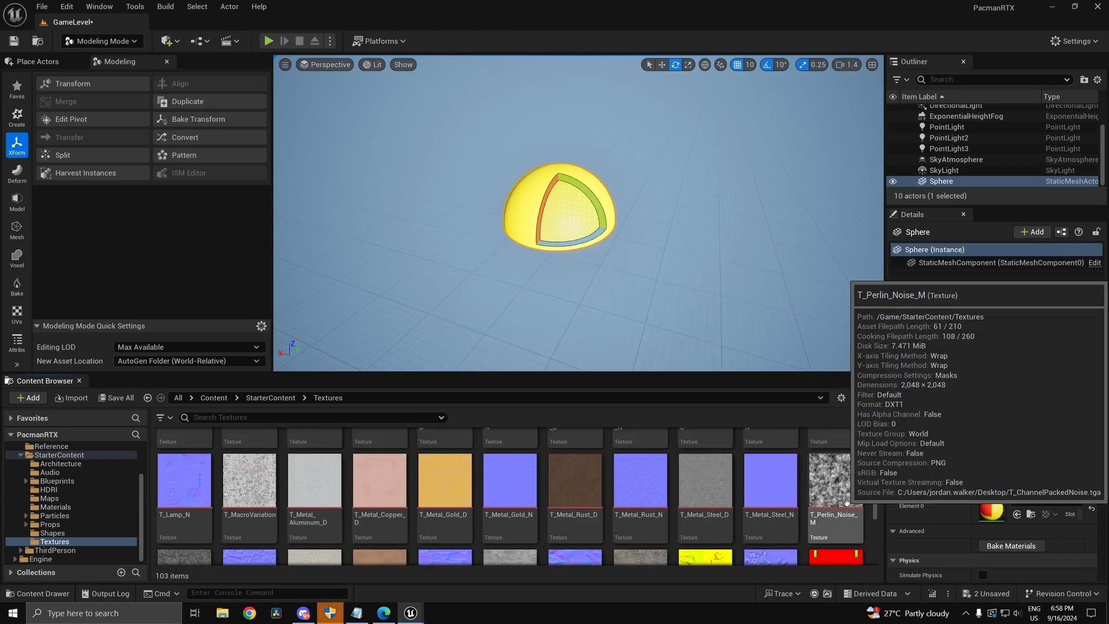
{"action": "left_click", "coordinate": [847, 501]}
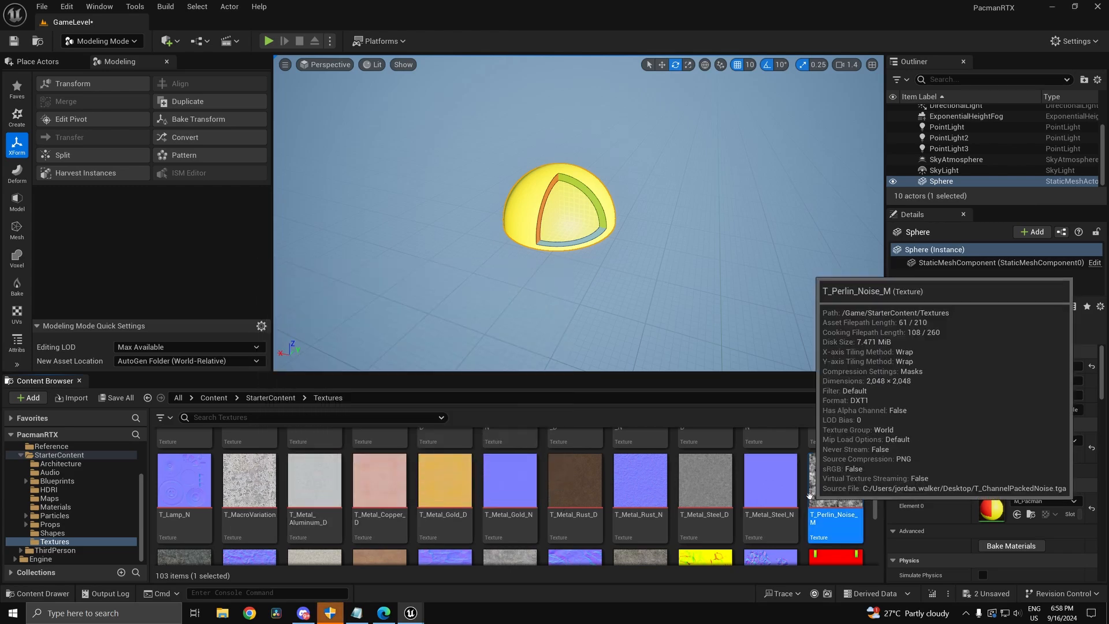
{"action": "left_click", "coordinate": [250, 485], "text": "ctrl"}
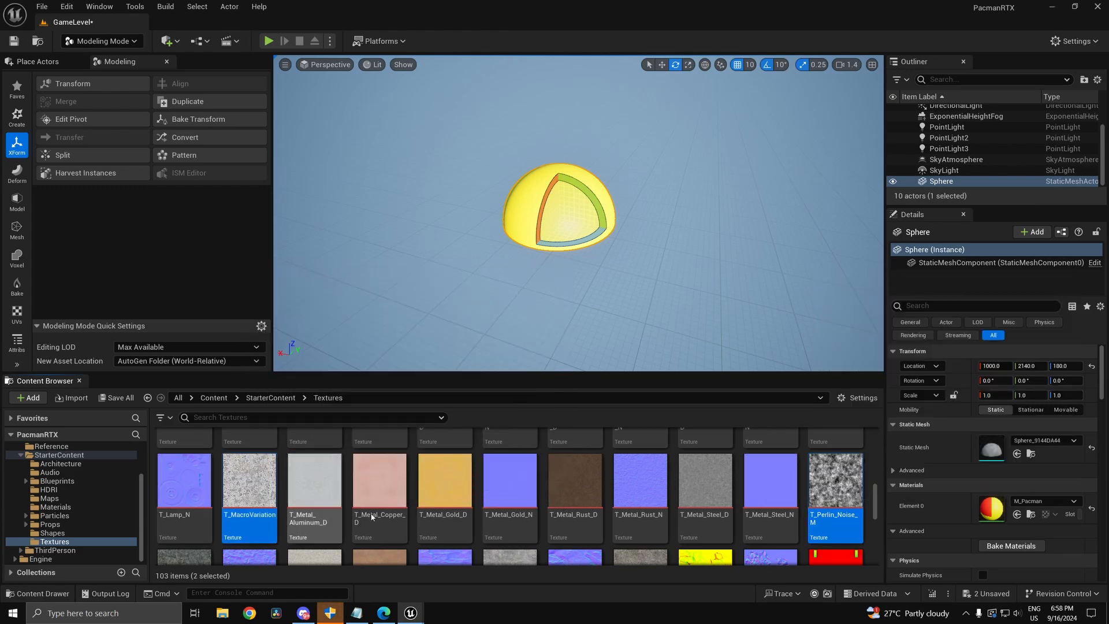
{"action": "key", "text": "alt+Tab"}
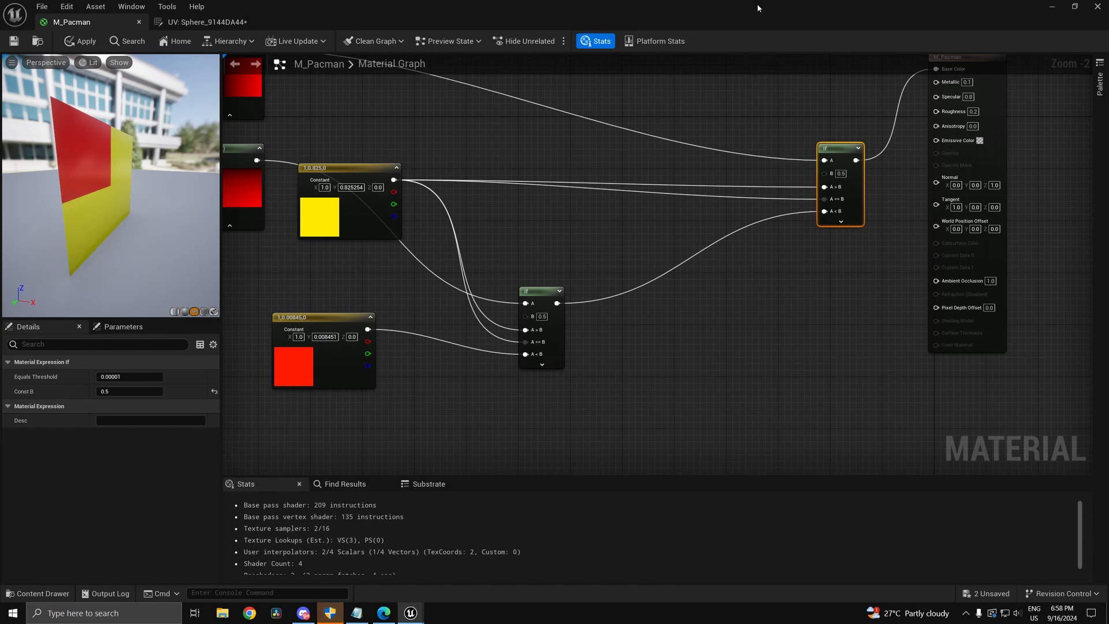
Step: Drop both selected textures into the M_Pacman graph as Texture Sample nodes
{"action": "double_click", "coordinate": [758, 7]}
{"action": "left_click_drag", "start_coordinate": [836, 485], "coordinate": [404, 174]}
{"action": "left_click", "coordinate": [718, 35]}
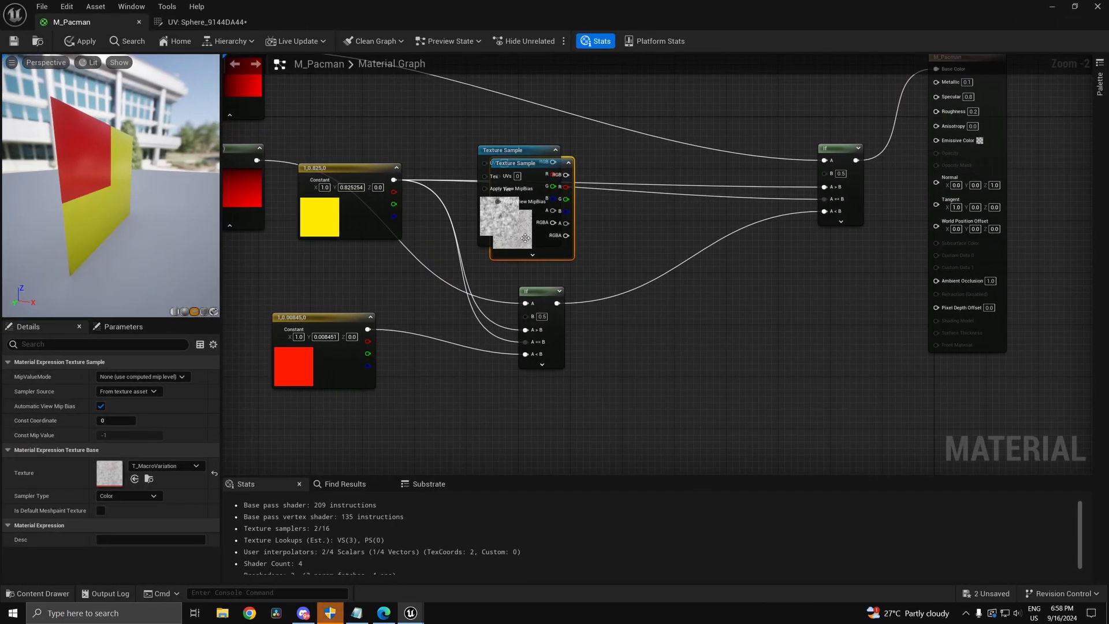
Step: Lay the Perlin and MacroVariation texture samples side by side below the If node
{"action": "left_click_drag", "start_coordinate": [525, 238], "coordinate": [755, 487]}
{"action": "left_click_drag", "start_coordinate": [530, 89], "coordinate": [460, 373]}
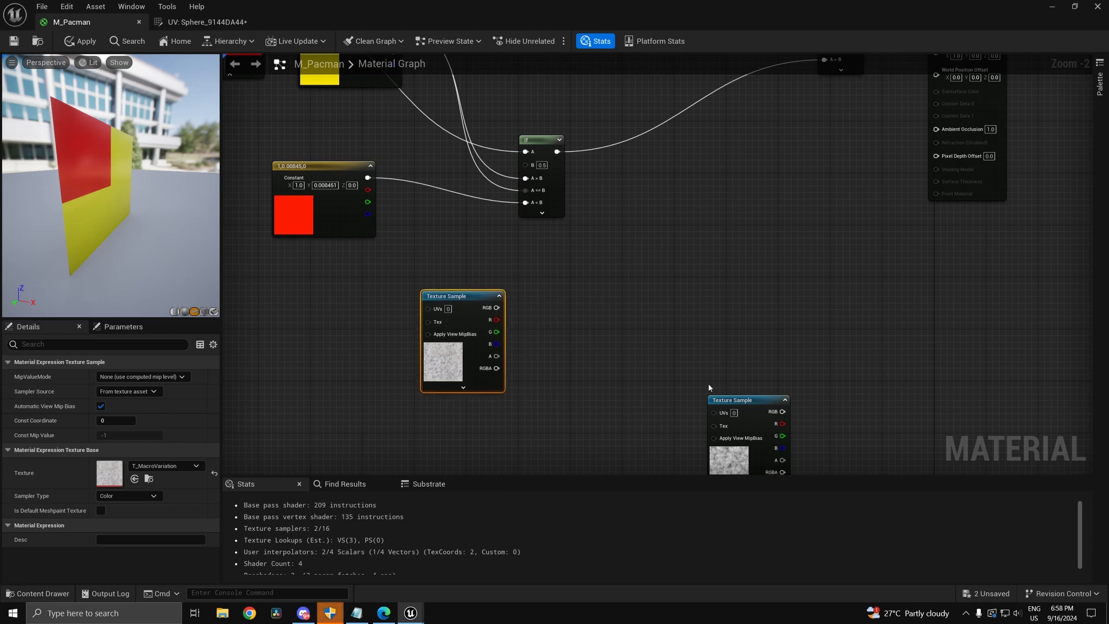
{"action": "left_click_drag", "start_coordinate": [735, 400], "coordinate": [605, 281]}
{"action": "right_click_drag", "start_coordinate": [653, 271], "coordinate": [711, 380]}
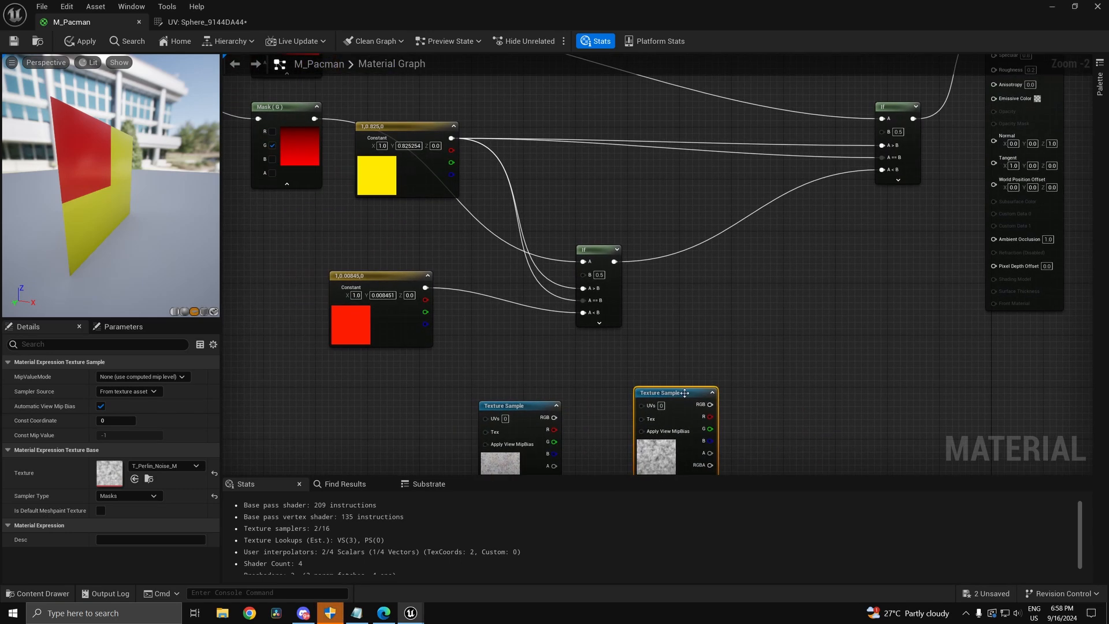
{"action": "left_click_drag", "start_coordinate": [682, 392], "coordinate": [282, 252]}
{"action": "right_click_drag", "start_coordinate": [505, 357], "coordinate": [540, 318]}
{"action": "left_click_drag", "start_coordinate": [598, 405], "coordinate": [407, 442]}
Step: Move the red constant down and place the yellow constant above a texture sample
{"action": "right_click_drag", "start_coordinate": [469, 331], "coordinate": [457, 414]}
{"action": "right_click_drag", "start_coordinate": [514, 264], "coordinate": [525, 285]}
{"action": "left_click_drag", "start_coordinate": [487, 388], "coordinate": [543, 490]}
{"action": "right_click_drag", "start_coordinate": [456, 206], "coordinate": [476, 352]}
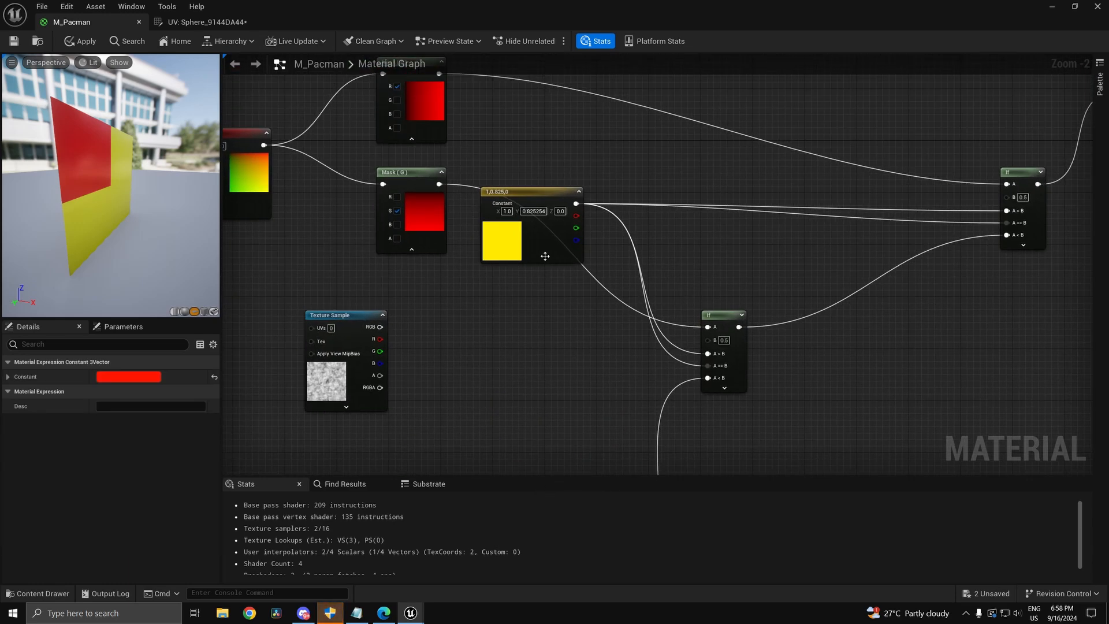
{"action": "left_click_drag", "start_coordinate": [544, 256], "coordinate": [304, 347]}
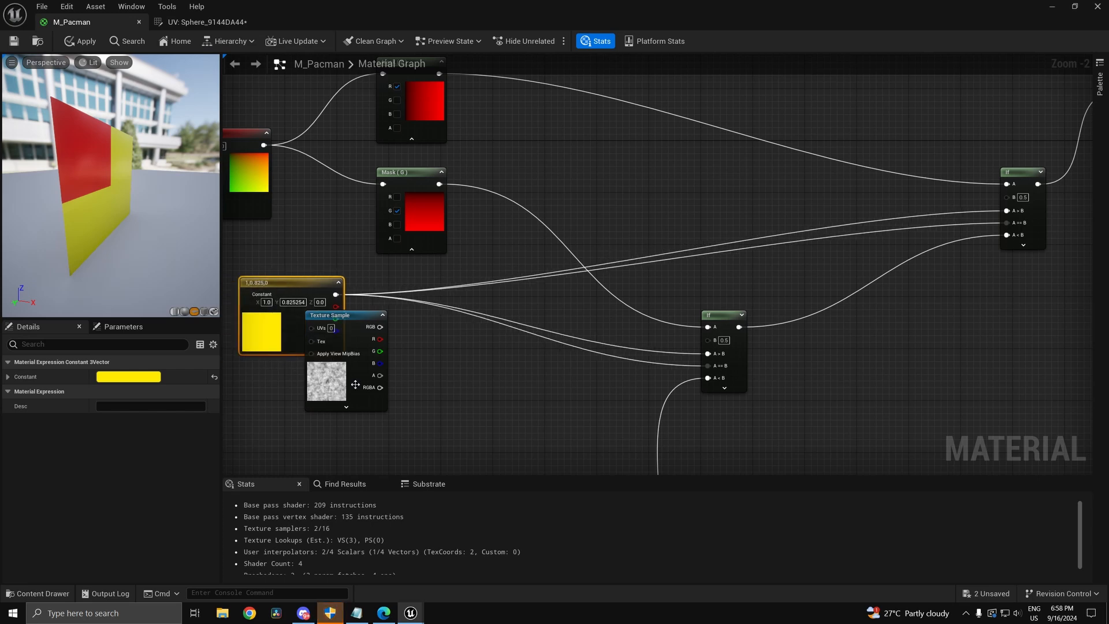
{"action": "left_click_drag", "start_coordinate": [355, 384], "coordinate": [295, 411]}
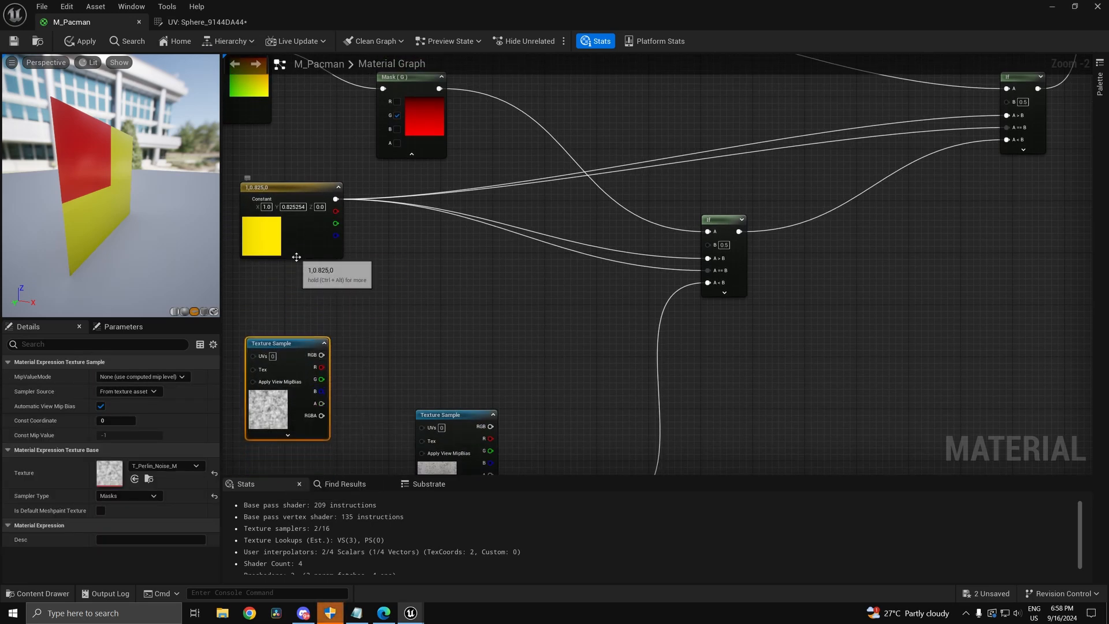
{"action": "left_click_drag", "start_coordinate": [284, 243], "coordinate": [303, 224]}
Step: Duplicate the yellow constant and give the copy a darker orange-yellow colour
{"action": "key", "text": "ctrl+d"}
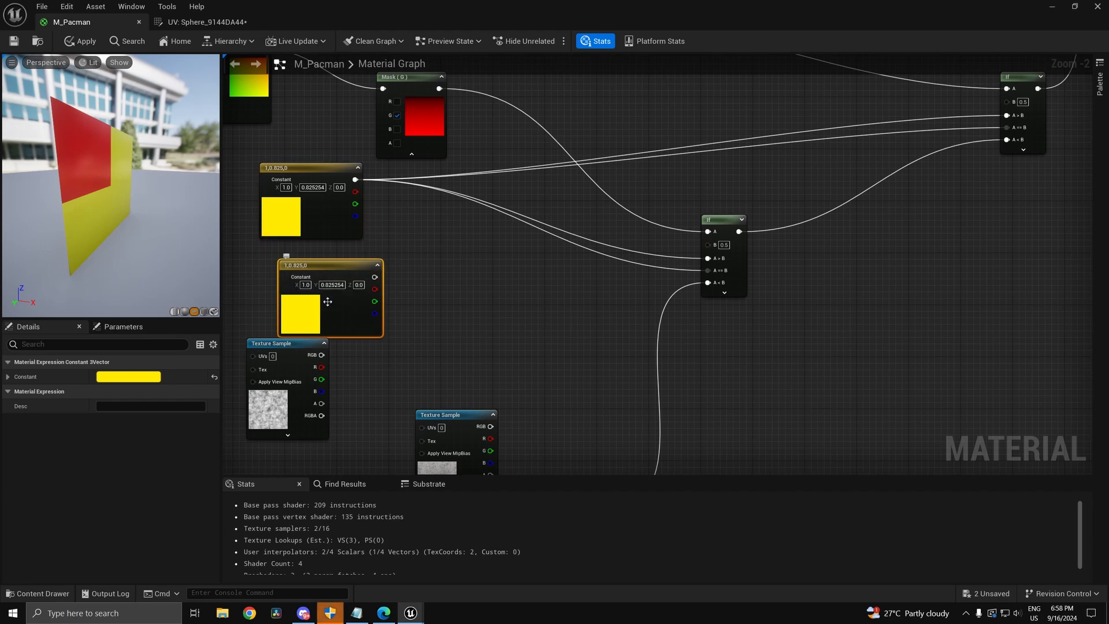
{"action": "double_click", "coordinate": [311, 308]}
{"action": "left_click", "coordinate": [414, 434]}
{"action": "left_click_drag", "start_coordinate": [415, 437], "coordinate": [436, 442]}
{"action": "left_click", "coordinate": [469, 414]}
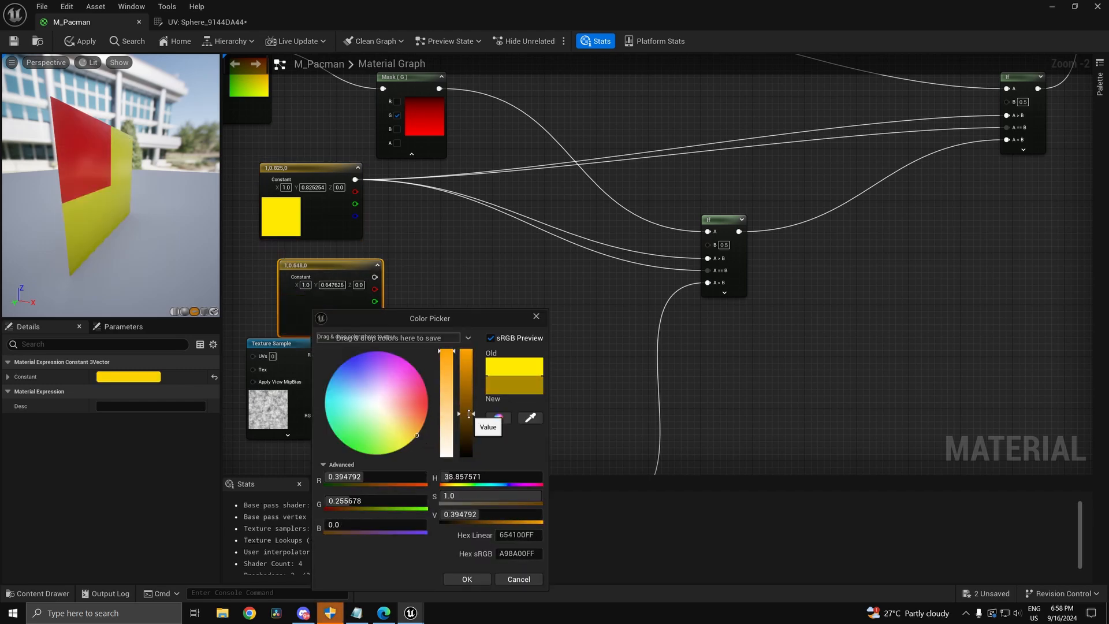
{"action": "left_click", "coordinate": [404, 432]}
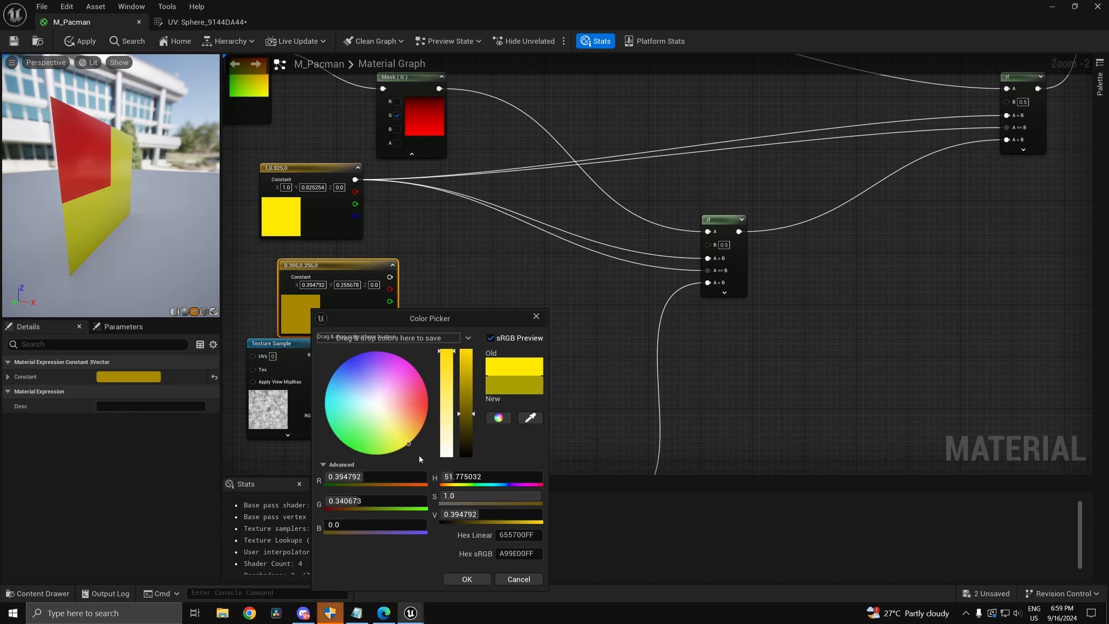
{"action": "left_click", "coordinate": [418, 455]}
{"action": "left_click", "coordinate": [474, 382]}
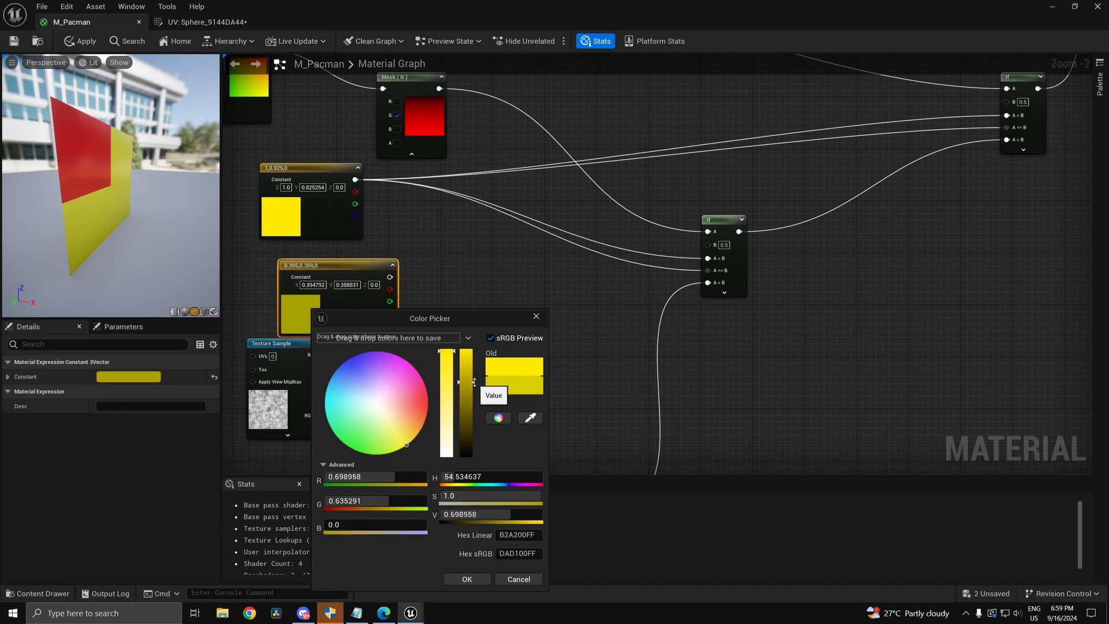
{"action": "left_click", "coordinate": [416, 437]}
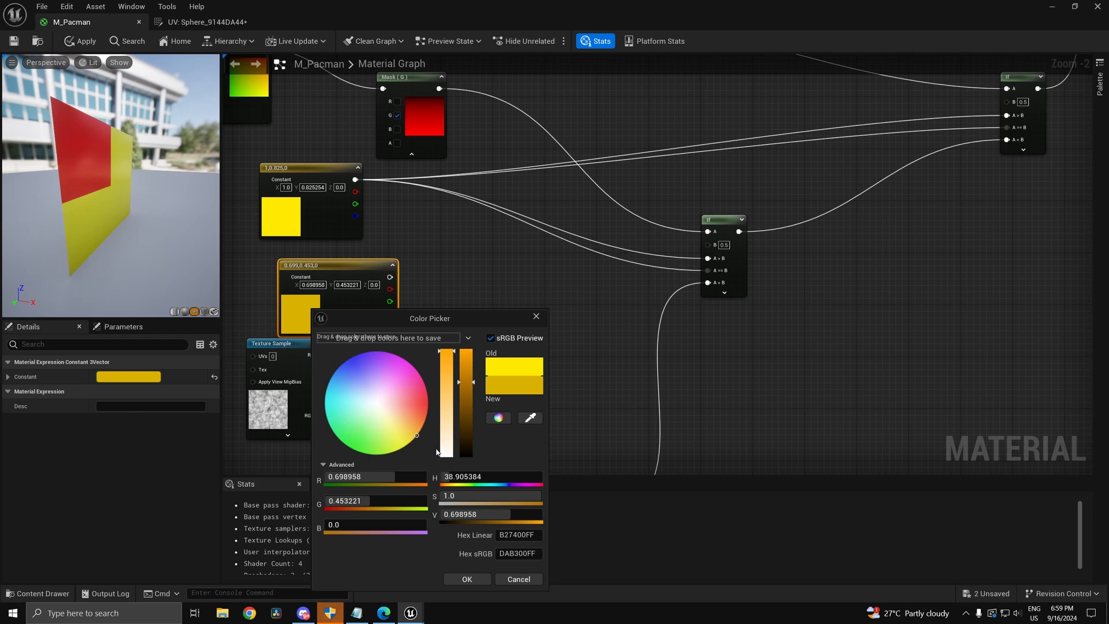
{"action": "left_click", "coordinate": [468, 371]}
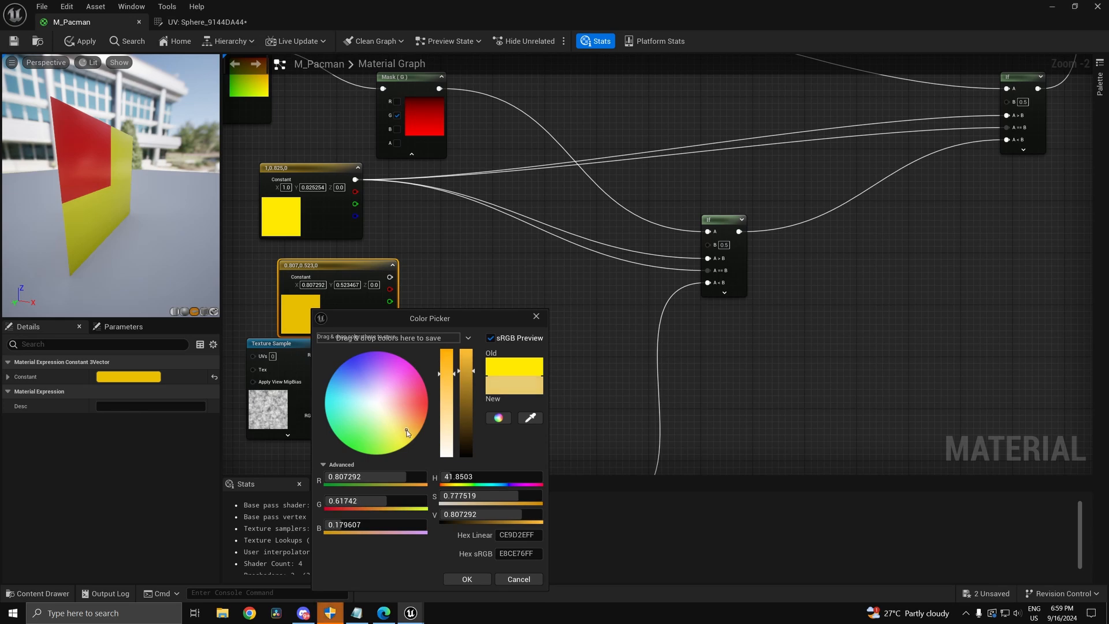
{"action": "left_click", "coordinate": [476, 575]}
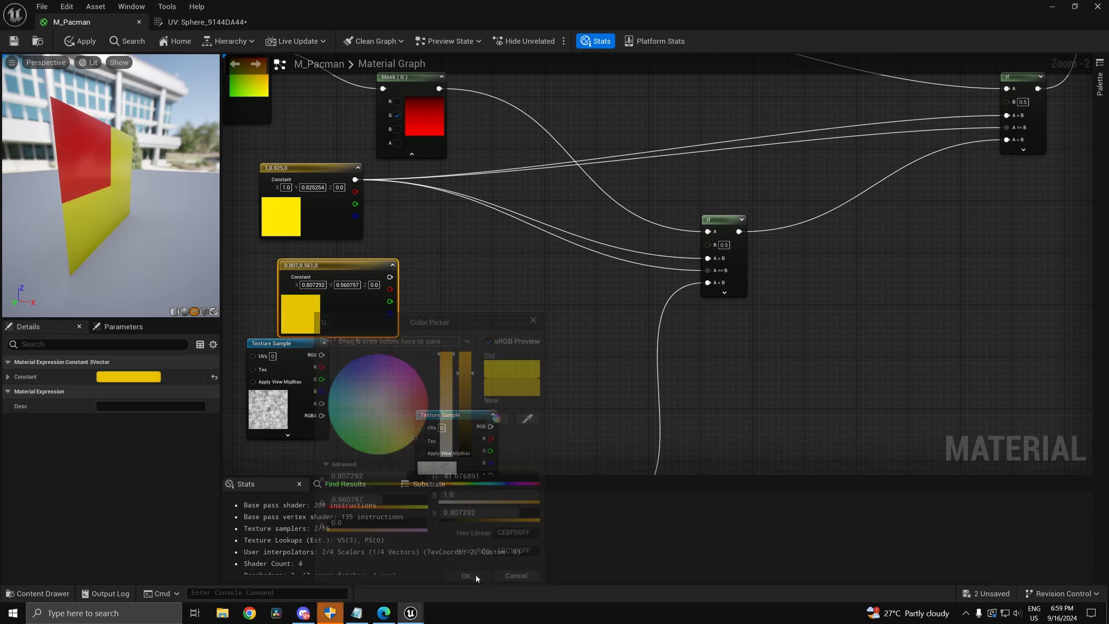
Step: Refine the copy to 0.807, 0.509, 0 and tidy it beside the texture sample
{"action": "double_click", "coordinate": [309, 317]}
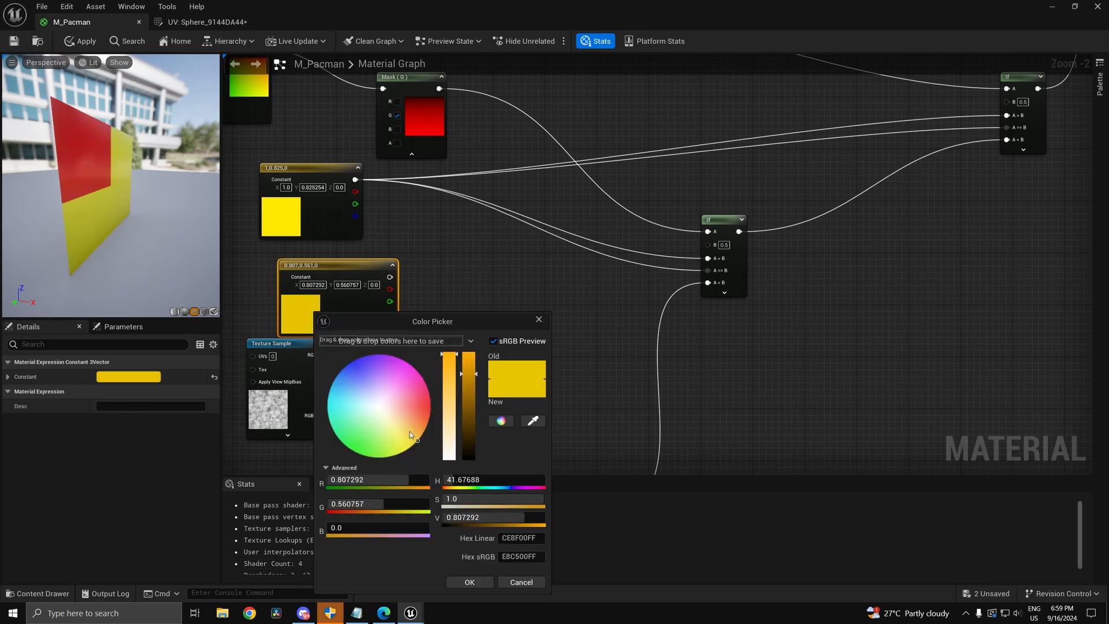
{"action": "left_click_drag", "start_coordinate": [418, 445], "coordinate": [431, 446]}
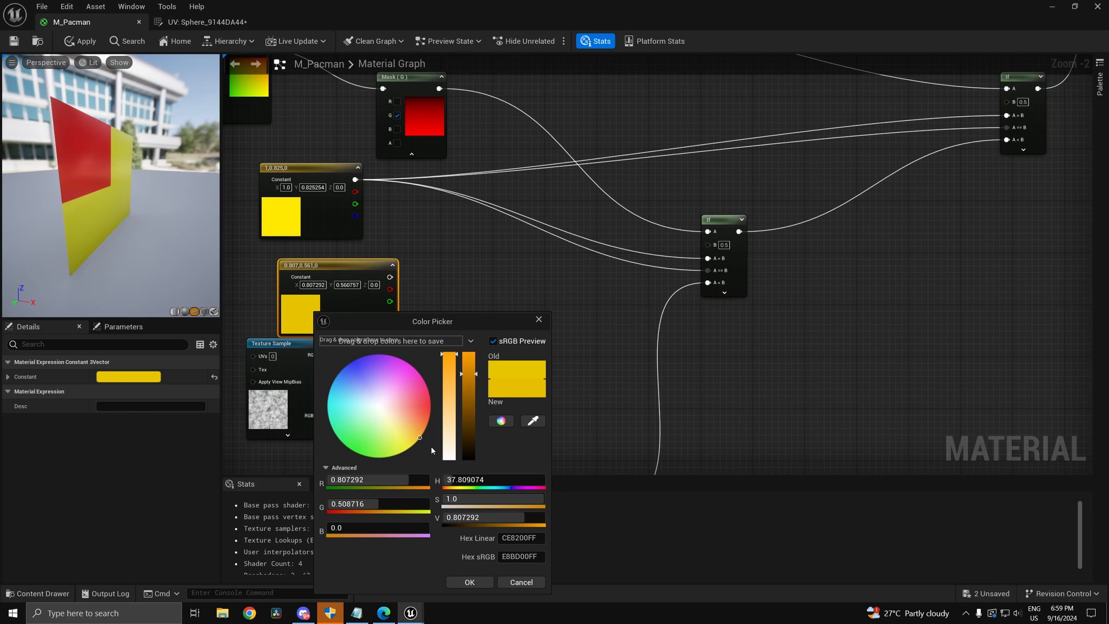
{"action": "left_click", "coordinate": [467, 582]}
{"action": "left_click_drag", "start_coordinate": [294, 388], "coordinate": [274, 414]}
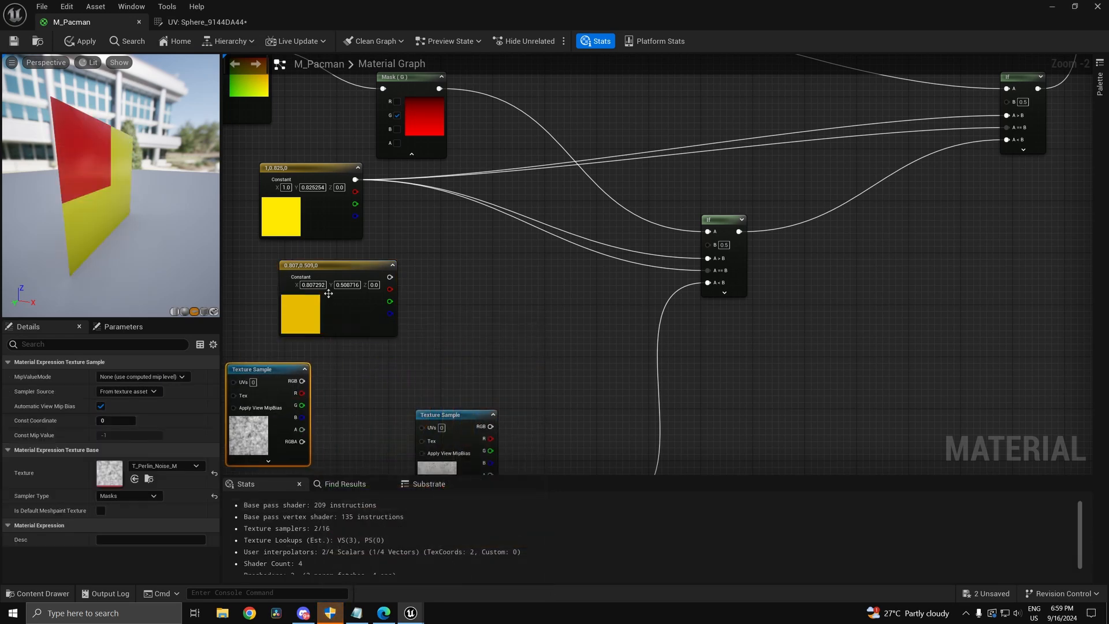
{"action": "left_click_drag", "start_coordinate": [324, 295], "coordinate": [291, 298]}
{"action": "left_click_drag", "start_coordinate": [272, 409], "coordinate": [324, 425]}
Step: Add a Linear Interpolate node via the 'ler' search and set its B value to 2
{"action": "right_click", "coordinate": [458, 285]}
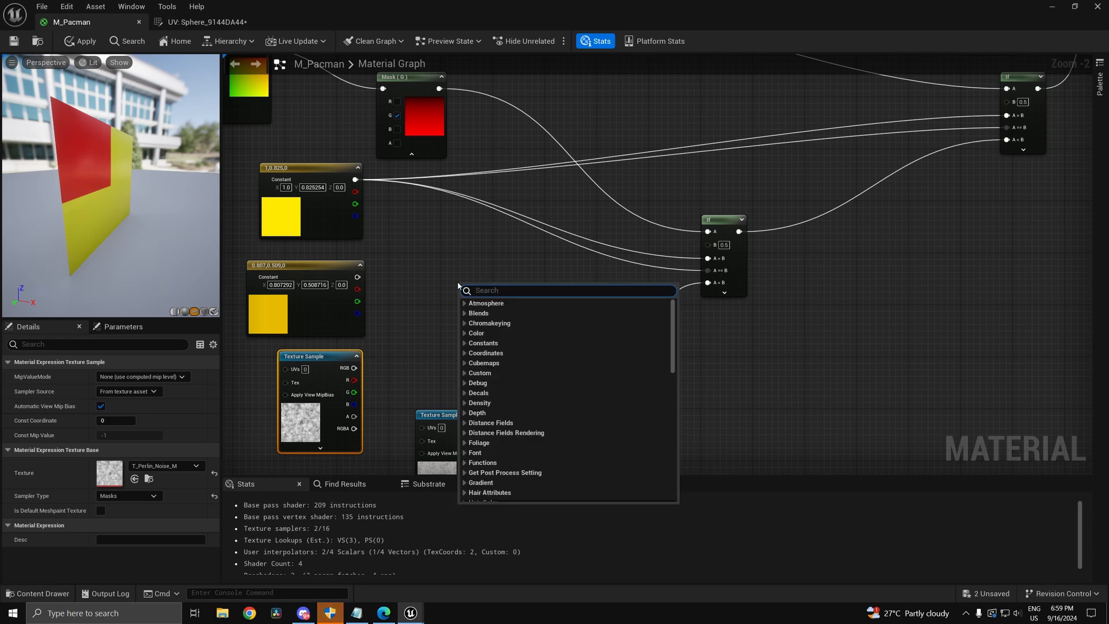
{"action": "type", "text": "ler"}
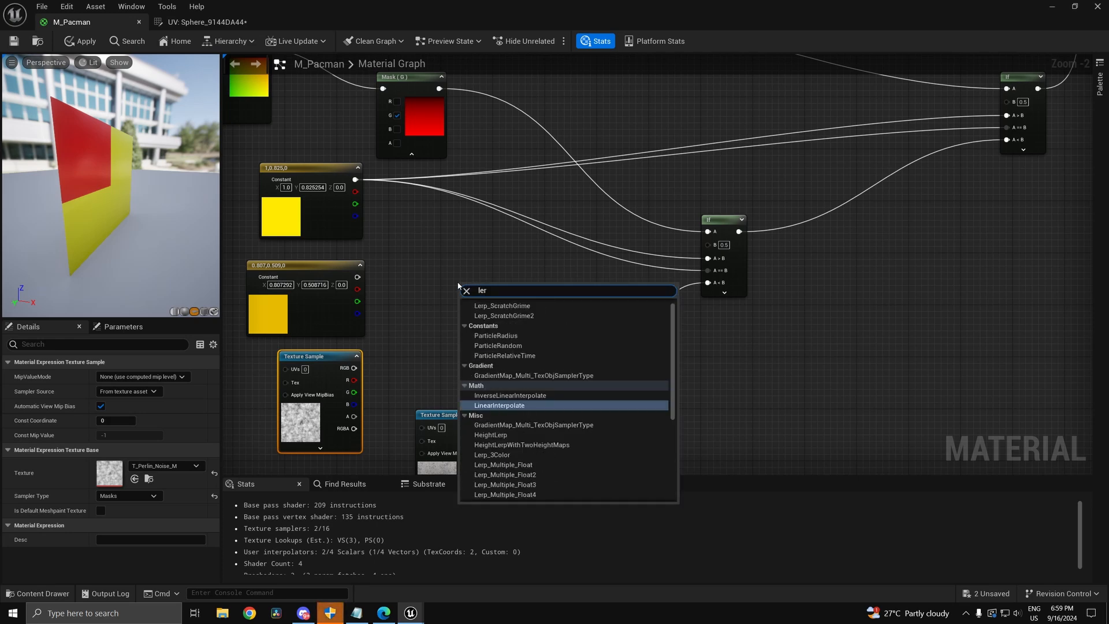
{"action": "key", "text": "Return"}
{"action": "scroll", "coordinate": [453, 295], "scroll_direction": "up", "scroll_amount": 2}
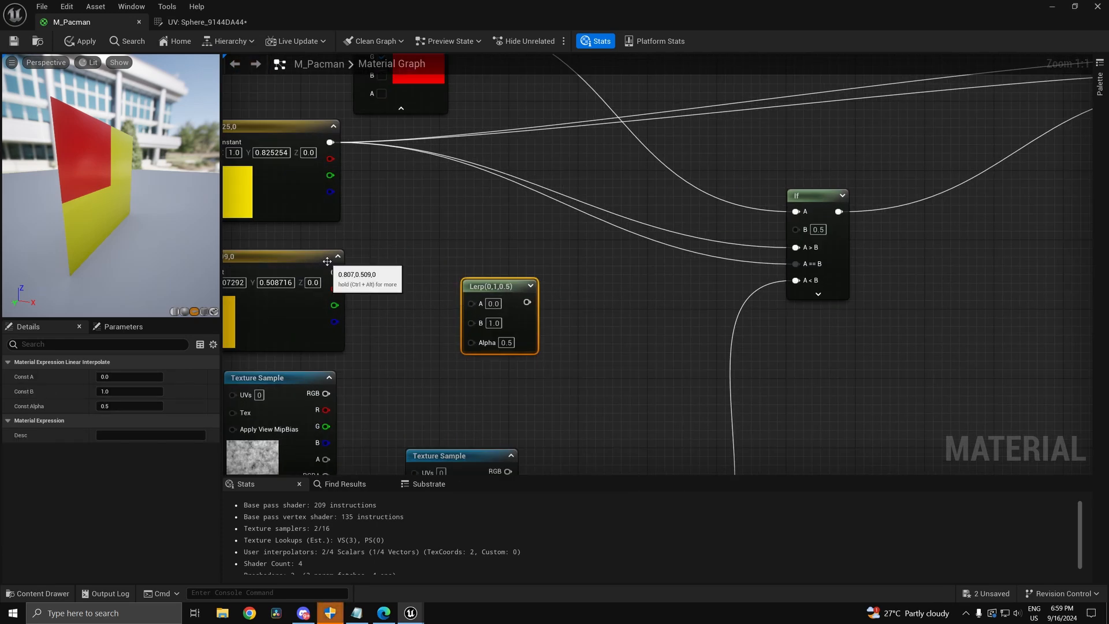
{"action": "right_click_drag", "start_coordinate": [431, 341], "coordinate": [485, 337]}
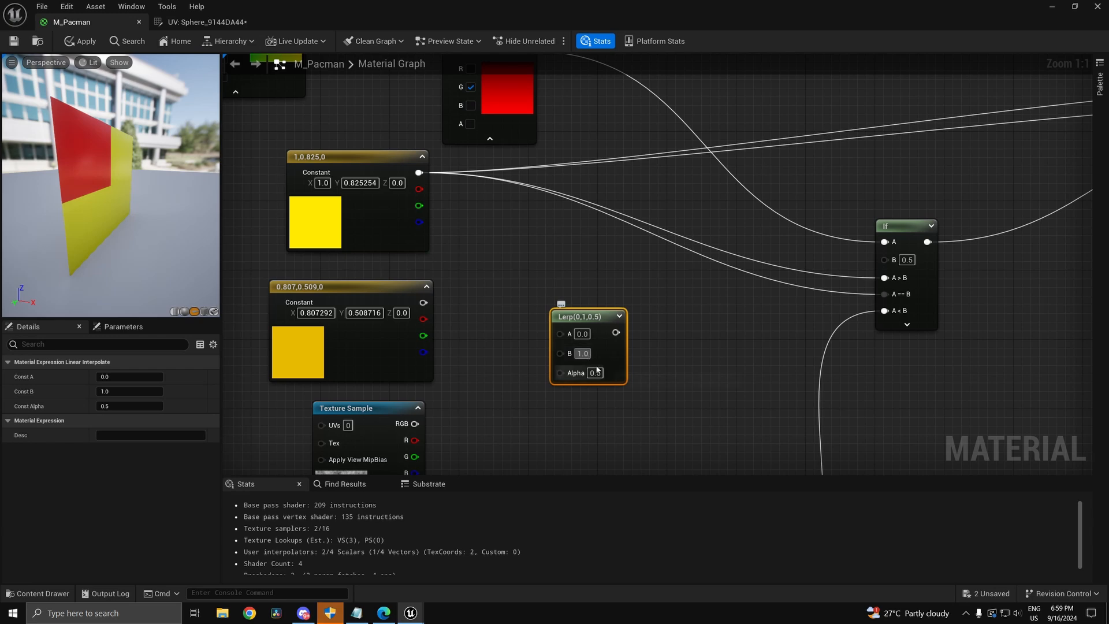
{"action": "type", "text": "2"}
{"action": "key", "text": "Return"}
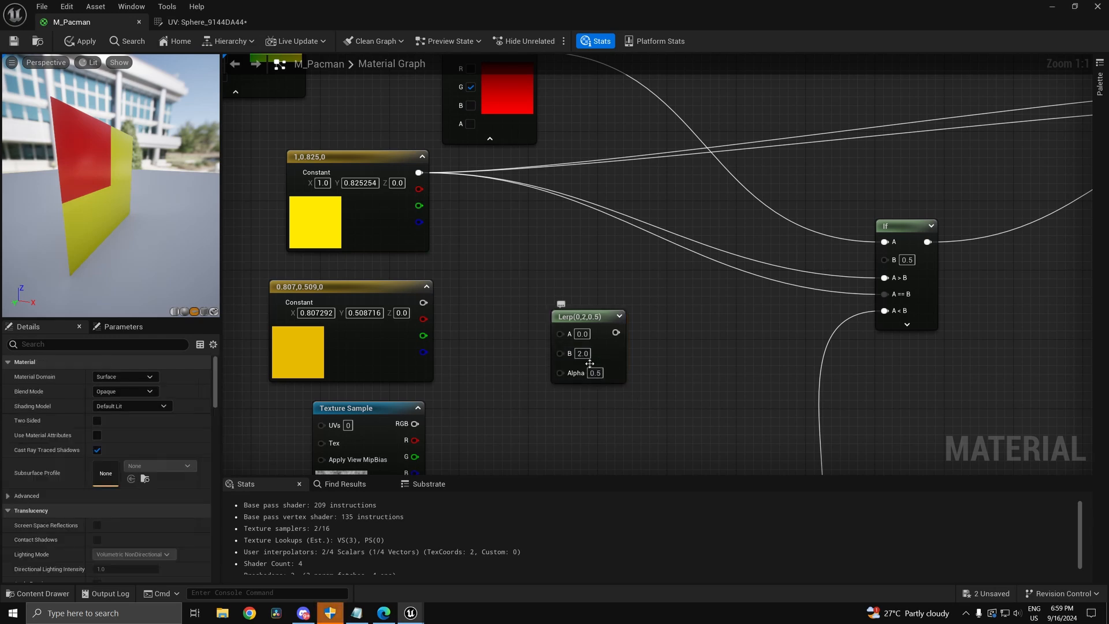
Step: Wire the yellow and amber constants into the Lerp and its output into the If node
{"action": "mouse_move", "coordinate": [615, 334]}
{"action": "left_mouse_down"}
{"action": "mouse_move", "coordinate": [680, 323]}
{"action": "mouse_move", "coordinate": [612, 335]}
{"action": "left_mouse_up"}
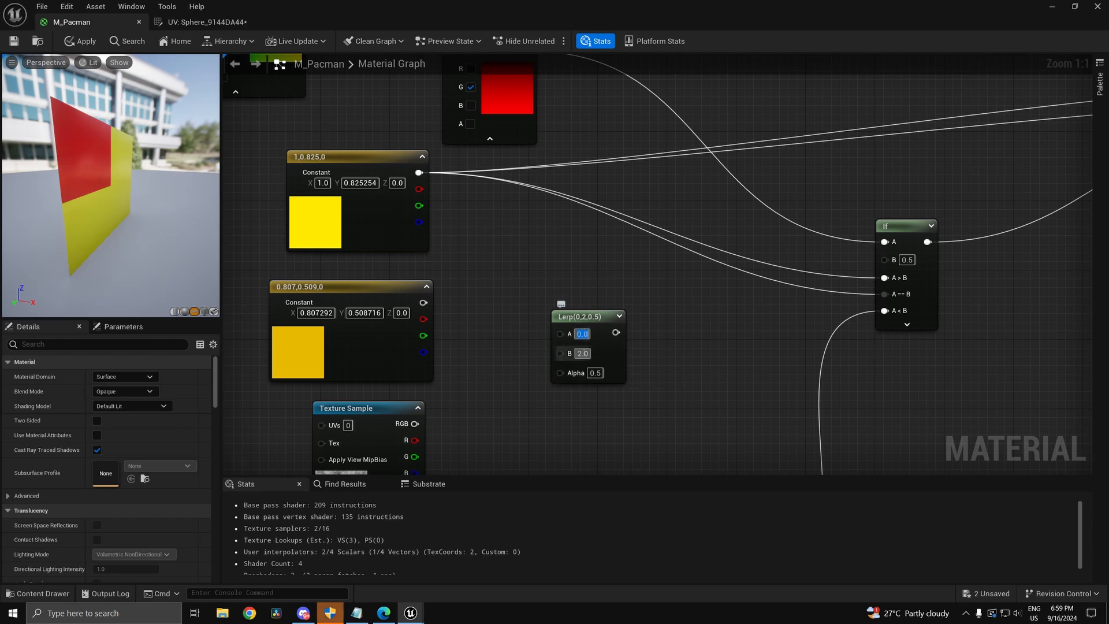
{"action": "right_click_drag", "start_coordinate": [558, 336], "coordinate": [576, 380]}
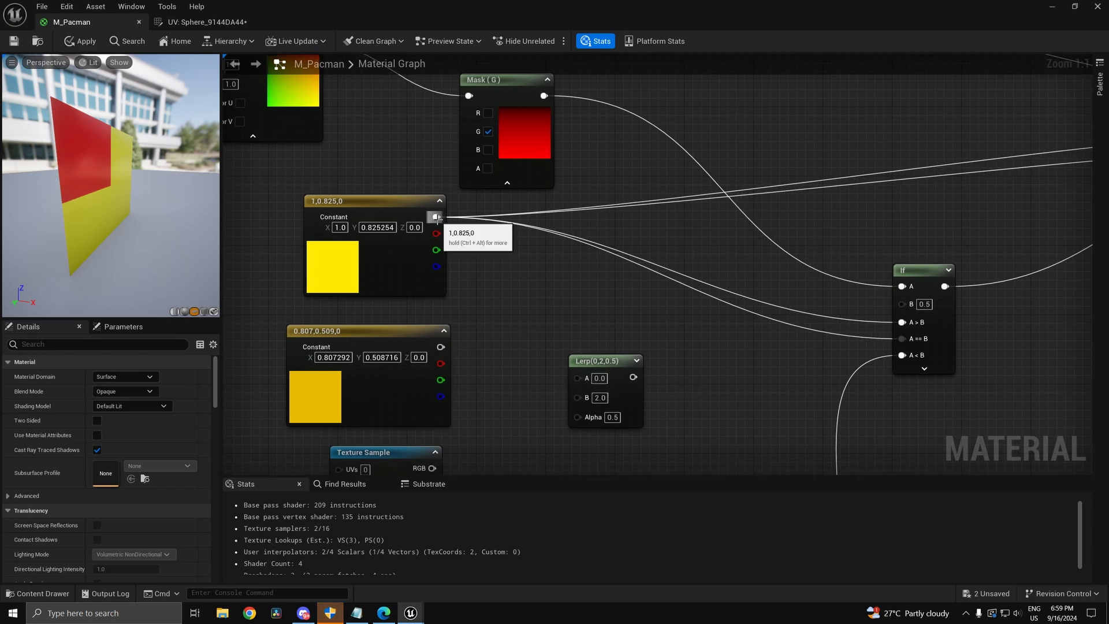
{"action": "mouse_move", "coordinate": [436, 216]}
{"action": "left_mouse_down", "text": "ctrl"}
{"action": "mouse_move", "coordinate": [630, 382]}
{"action": "mouse_move", "coordinate": [436, 217]}
{"action": "left_mouse_up", "text": "ctrl"}
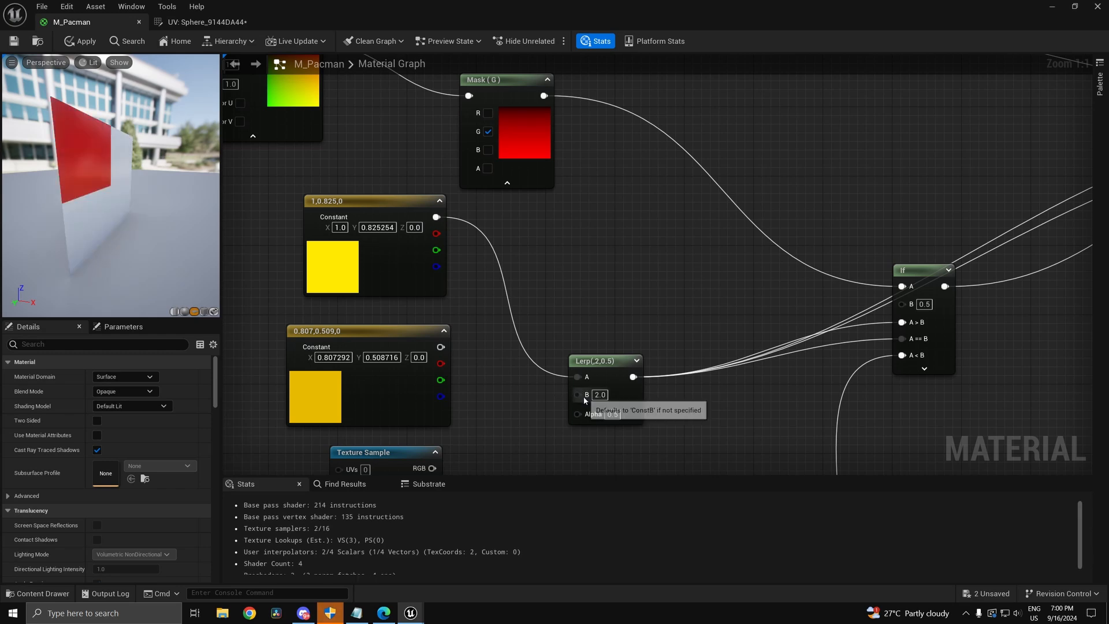
{"action": "left_click_drag", "start_coordinate": [577, 393], "coordinate": [441, 347]}
{"action": "right_click_drag", "start_coordinate": [537, 414], "coordinate": [533, 313]}
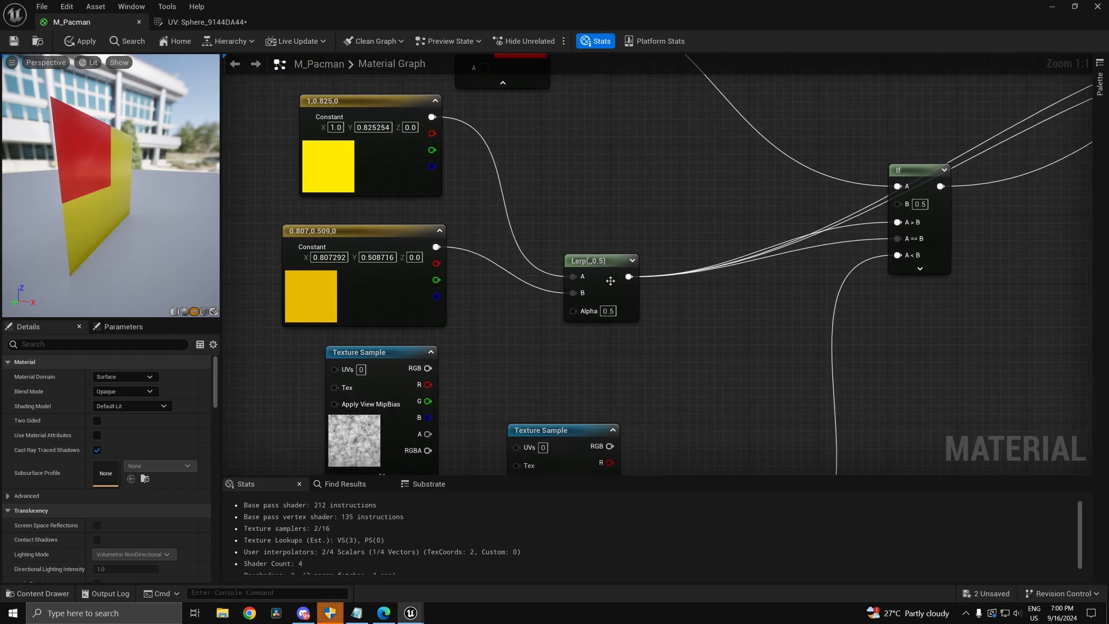
{"action": "left_click_drag", "start_coordinate": [609, 280], "coordinate": [596, 206]}
{"action": "mouse_move", "coordinate": [146, 224]}
{"action": "left_mouse_down"}
{"action": "mouse_move", "coordinate": [110, 222]}
{"action": "mouse_move", "coordinate": [153, 222]}
{"action": "mouse_move", "coordinate": [122, 205]}
{"action": "mouse_move", "coordinate": [142, 204]}
{"action": "left_mouse_up"}
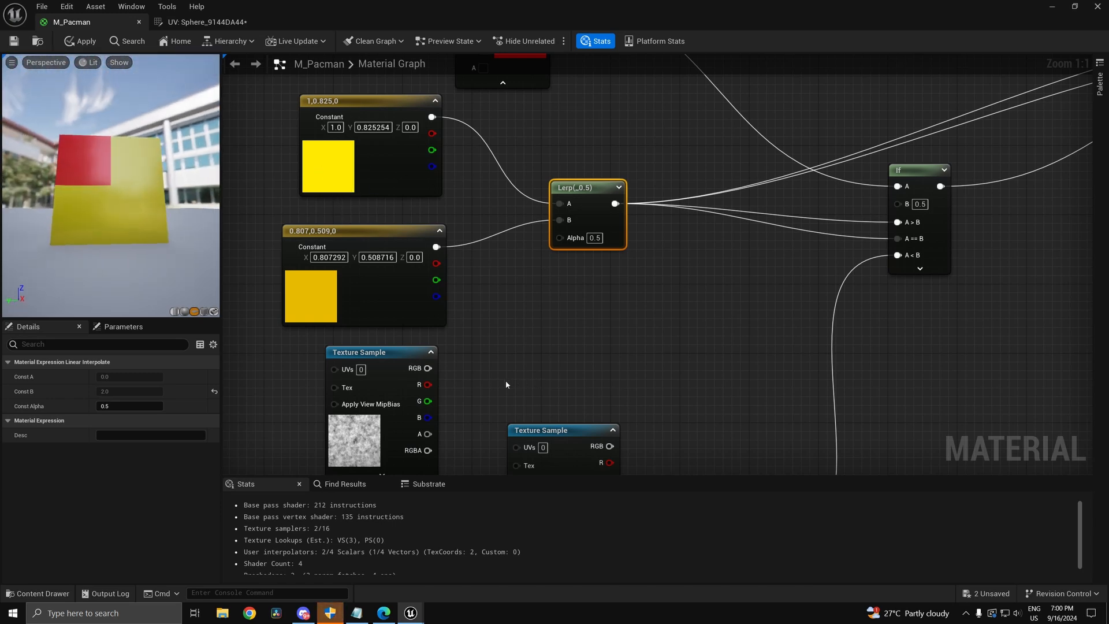
Step: Feed the noise Texture Sample's RGB into the yellow Lerp's Alpha and check the preview
{"action": "left_click_drag", "start_coordinate": [428, 368], "coordinate": [559, 238]}
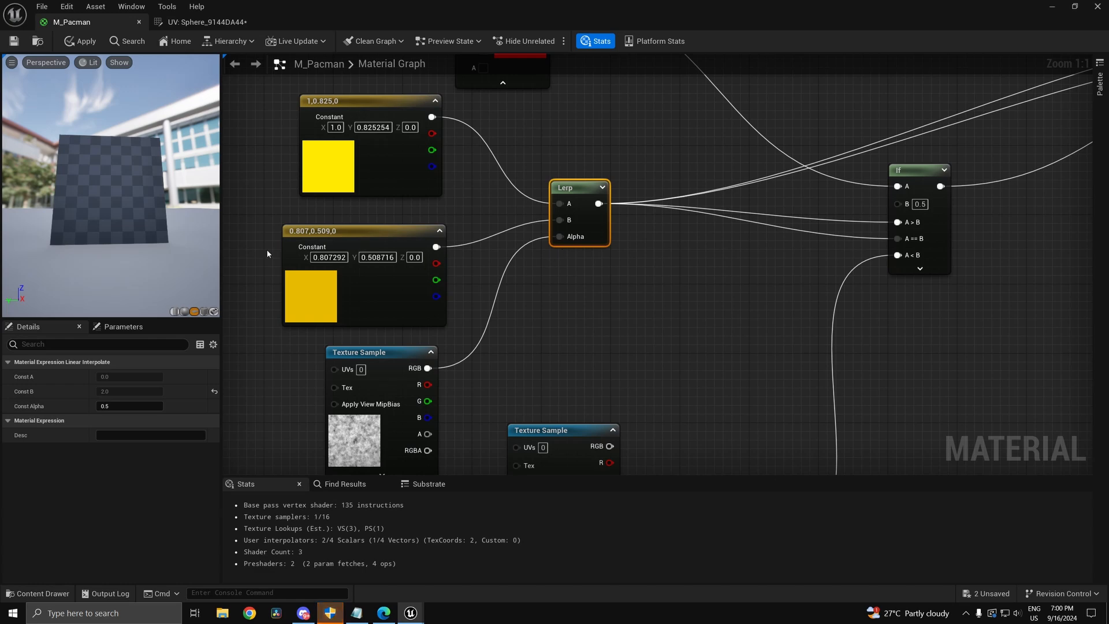
{"action": "mouse_move", "coordinate": [110, 198]}
{"action": "right_mouse_down"}
{"action": "mouse_move", "coordinate": [110, 164]}
{"action": "mouse_move", "coordinate": [110, 184]}
{"action": "right_mouse_up"}
{"action": "left_click_drag", "start_coordinate": [139, 214], "coordinate": [174, 215]}
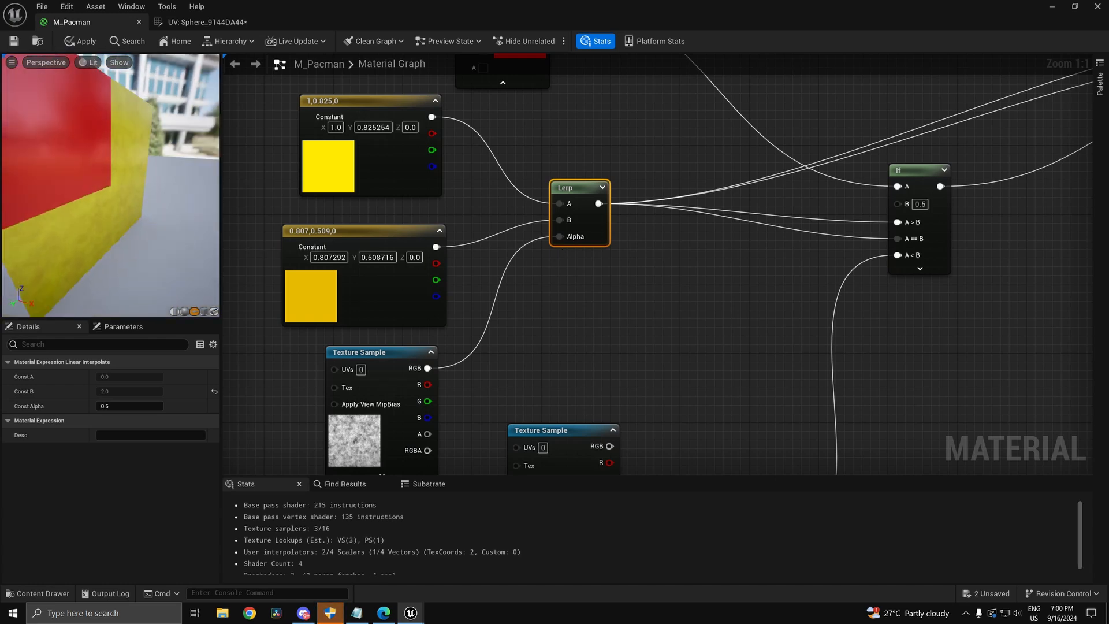
{"action": "left_click_drag", "start_coordinate": [191, 175], "coordinate": [167, 174]}
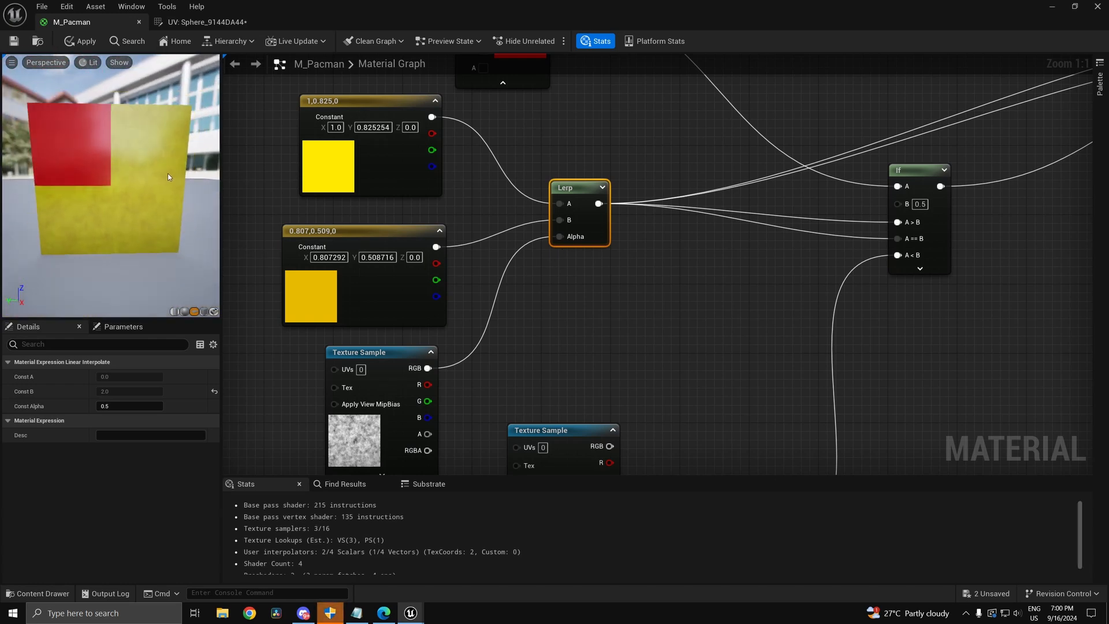
{"action": "scroll", "coordinate": [174, 181], "scroll_direction": "up", "scroll_amount": 3}
{"action": "scroll", "coordinate": [178, 189], "scroll_direction": "down", "scroll_amount": 4}
Step: Delete the unused second Texture Sample and move the red Constant3Vector up beside the graph
{"action": "right_click_drag", "start_coordinate": [516, 362], "coordinate": [498, 287]}
{"action": "left_click_drag", "start_coordinate": [499, 407], "coordinate": [690, 278]}
{"action": "left_click_drag", "start_coordinate": [563, 402], "coordinate": [668, 298]}
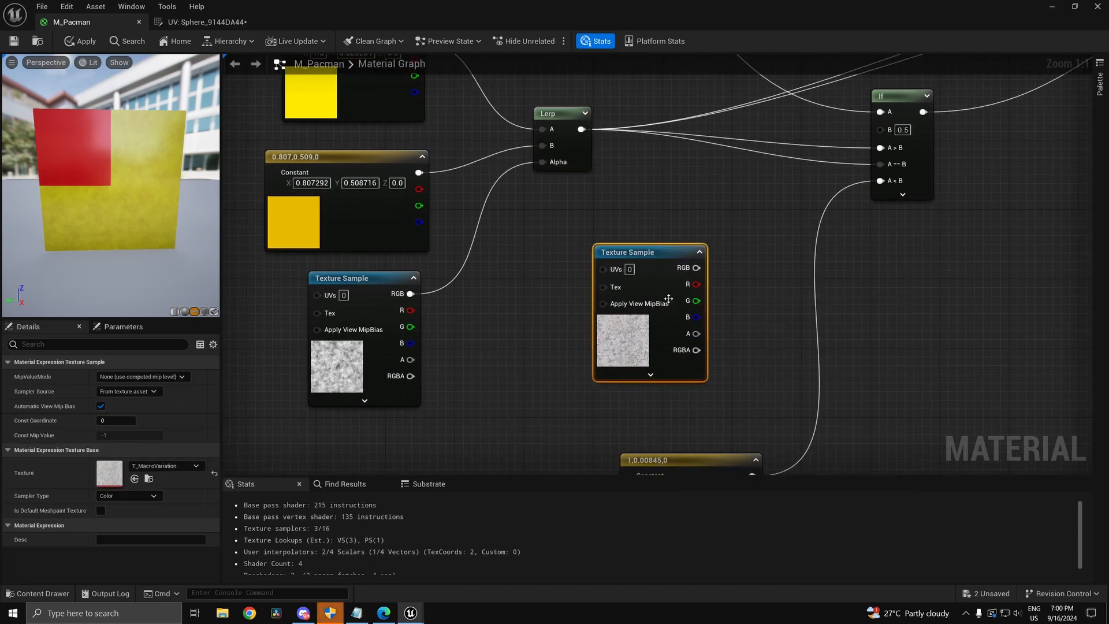
{"action": "right_click_drag", "start_coordinate": [668, 298], "coordinate": [596, 308]}
{"action": "scroll", "coordinate": [428, 351], "scroll_direction": "down", "scroll_amount": 3}
{"action": "key", "text": "Delete"}
{"action": "left_click_drag", "start_coordinate": [617, 444], "coordinate": [536, 409]}
{"action": "mouse_move", "coordinate": [604, 330]}
{"action": "right_mouse_down"}
{"action": "mouse_move", "coordinate": [620, 386]}
{"action": "mouse_move", "coordinate": [609, 435]}
{"action": "mouse_move", "coordinate": [598, 352]}
{"action": "right_mouse_up"}
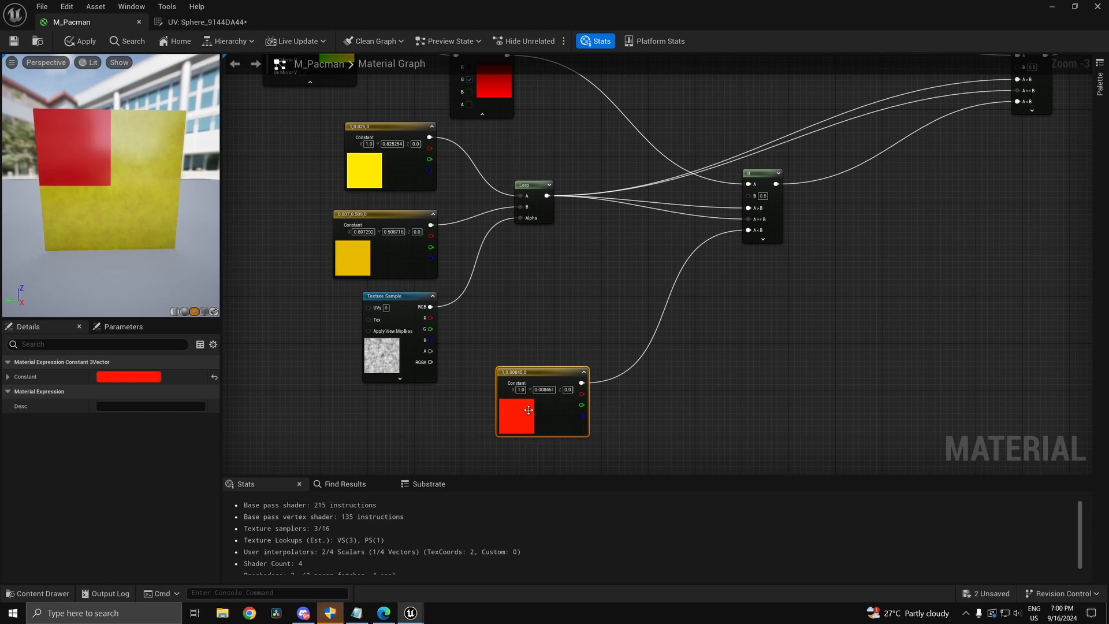
Step: Duplicate the red Constant3Vector and change the copy's colour to pink
{"action": "right_click_drag", "start_coordinate": [520, 442], "coordinate": [499, 391]}
{"action": "key", "text": "ctrl+d"}
{"action": "double_click", "coordinate": [530, 413]}
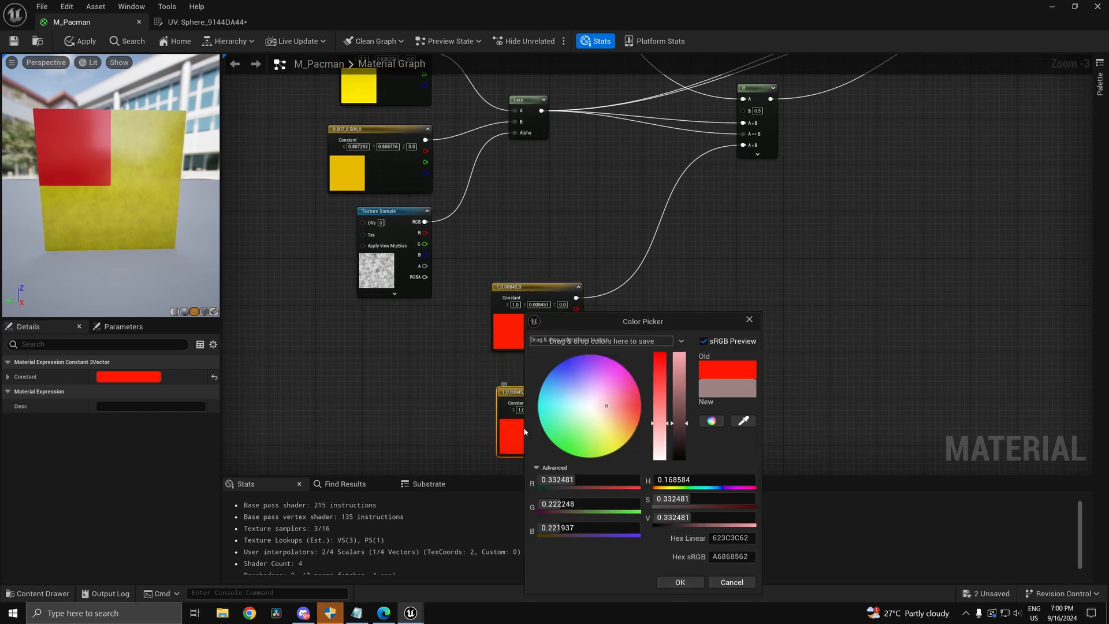
{"action": "left_click_drag", "start_coordinate": [640, 407], "coordinate": [654, 394]}
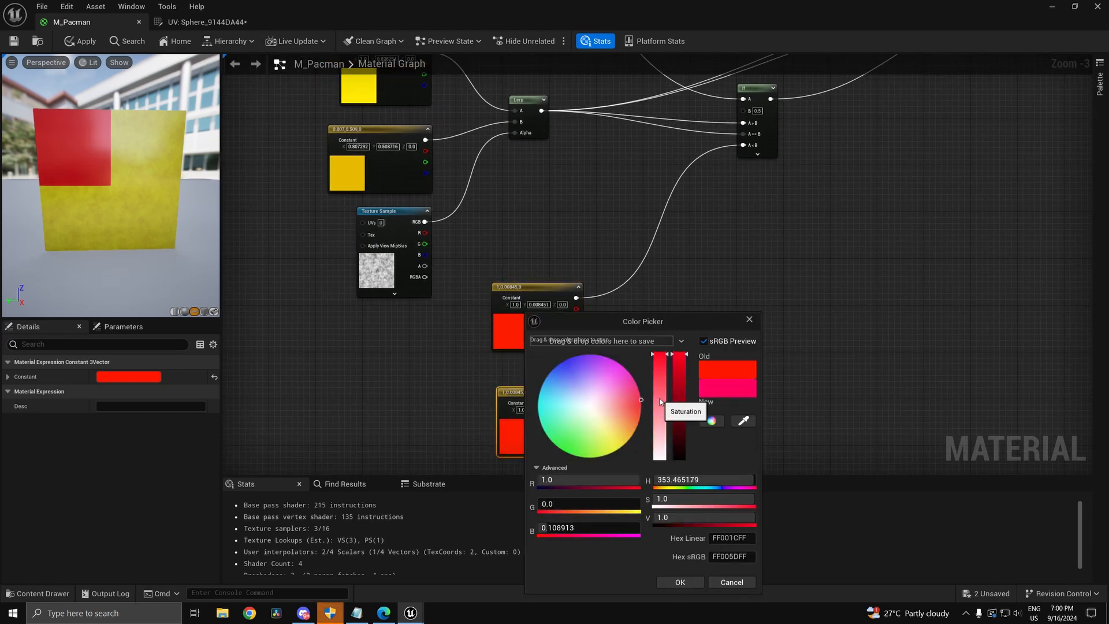
{"action": "left_click", "coordinate": [679, 582]}
Step: Duplicate the Lerp, blending red (A) and pink (B) by noise RGB into If A<B
{"action": "right_click_drag", "start_coordinate": [592, 364], "coordinate": [593, 415]}
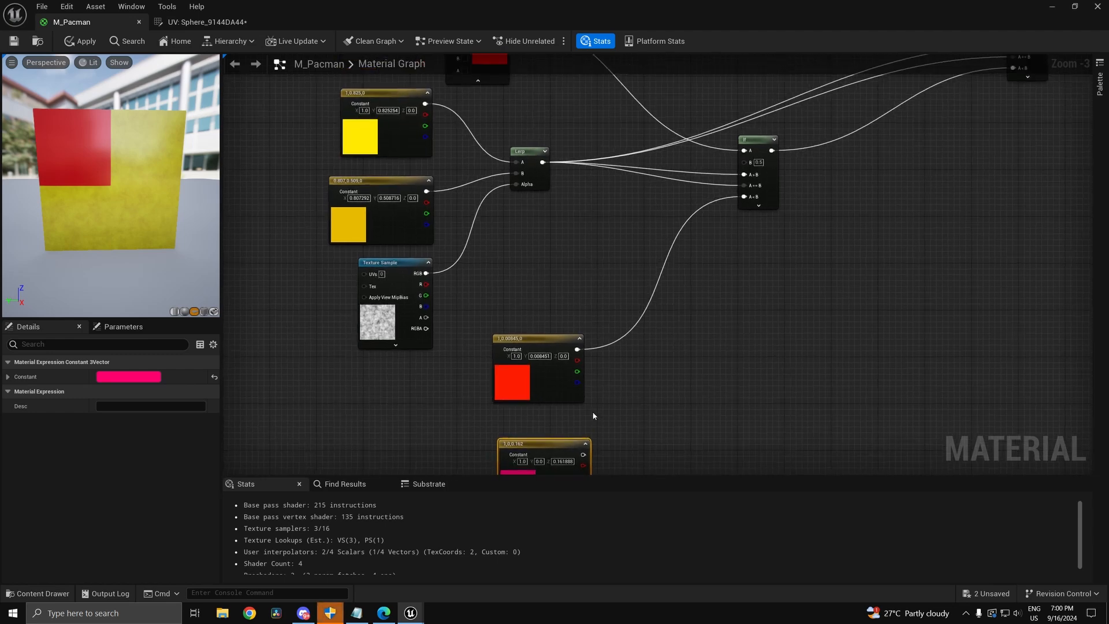
{"action": "left_click_drag", "start_coordinate": [509, 170], "coordinate": [509, 170]}
{"action": "key", "text": "ctrl+d"}
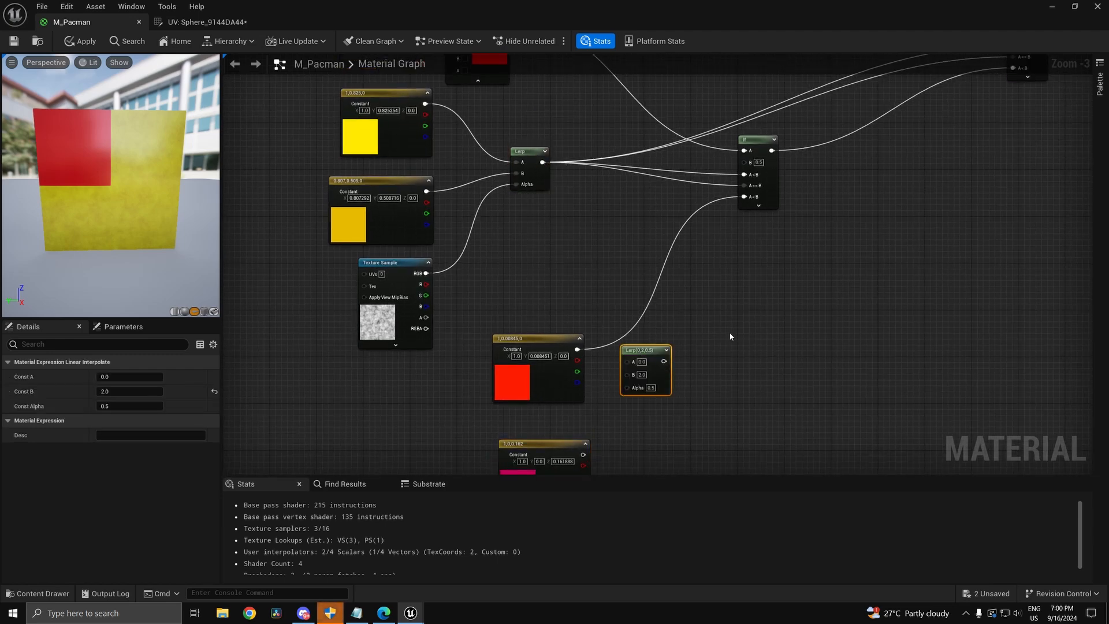
{"action": "left_click_drag", "start_coordinate": [584, 361], "coordinate": [559, 372], "text": "ctrl"}
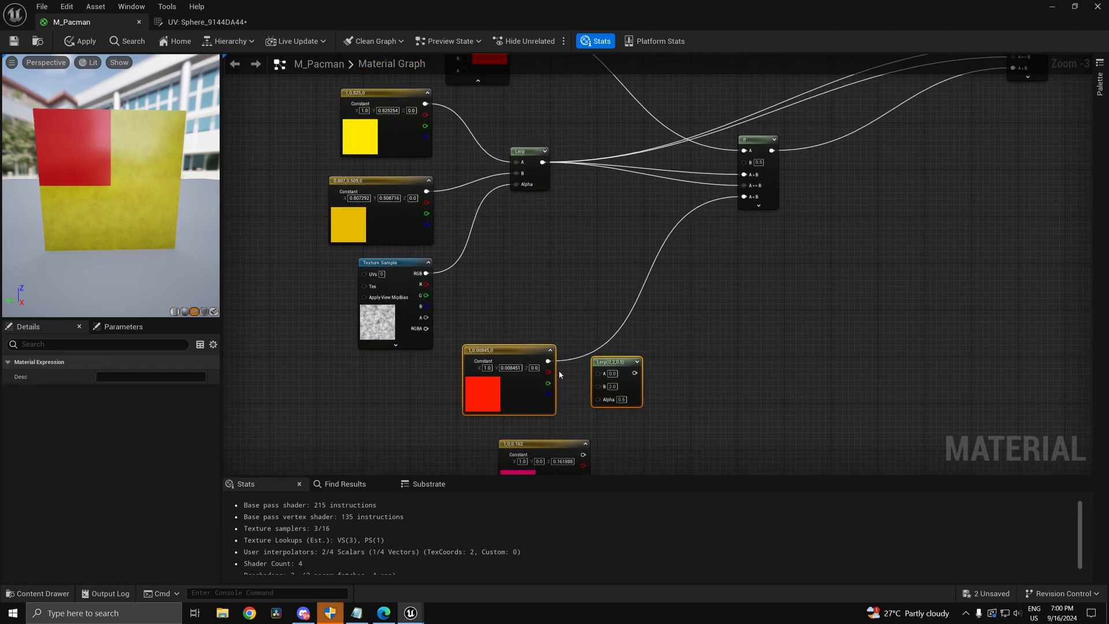
{"action": "left_click", "coordinate": [546, 363], "text": "alt"}
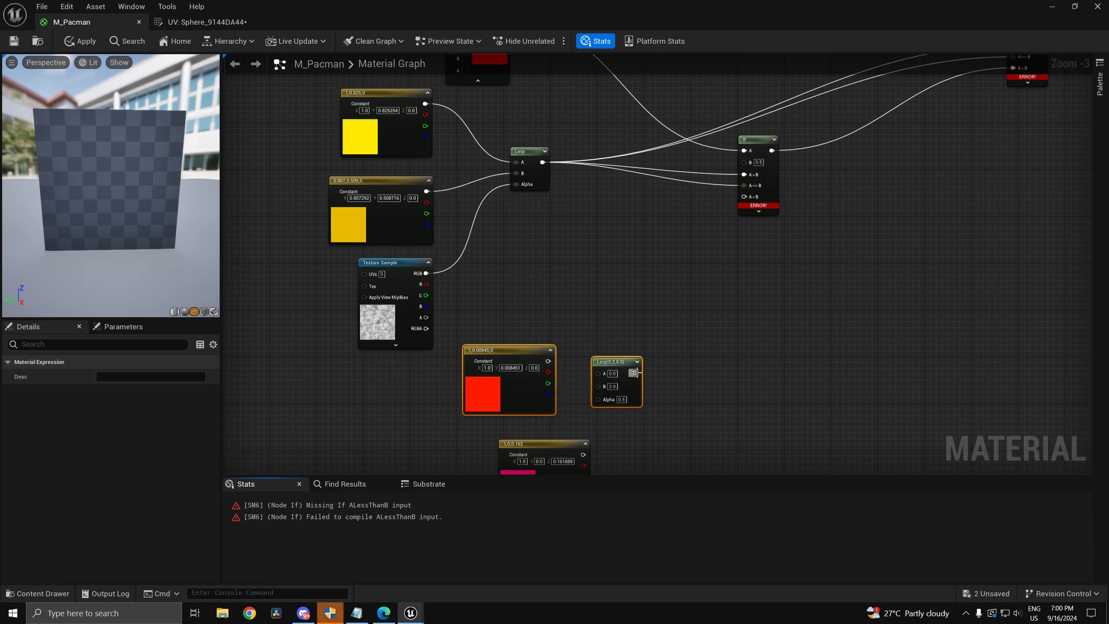
{"action": "left_click_drag", "start_coordinate": [634, 373], "coordinate": [744, 196]}
{"action": "left_click_drag", "start_coordinate": [598, 373], "coordinate": [427, 251]}
{"action": "right_click_drag", "start_coordinate": [550, 399], "coordinate": [596, 363]}
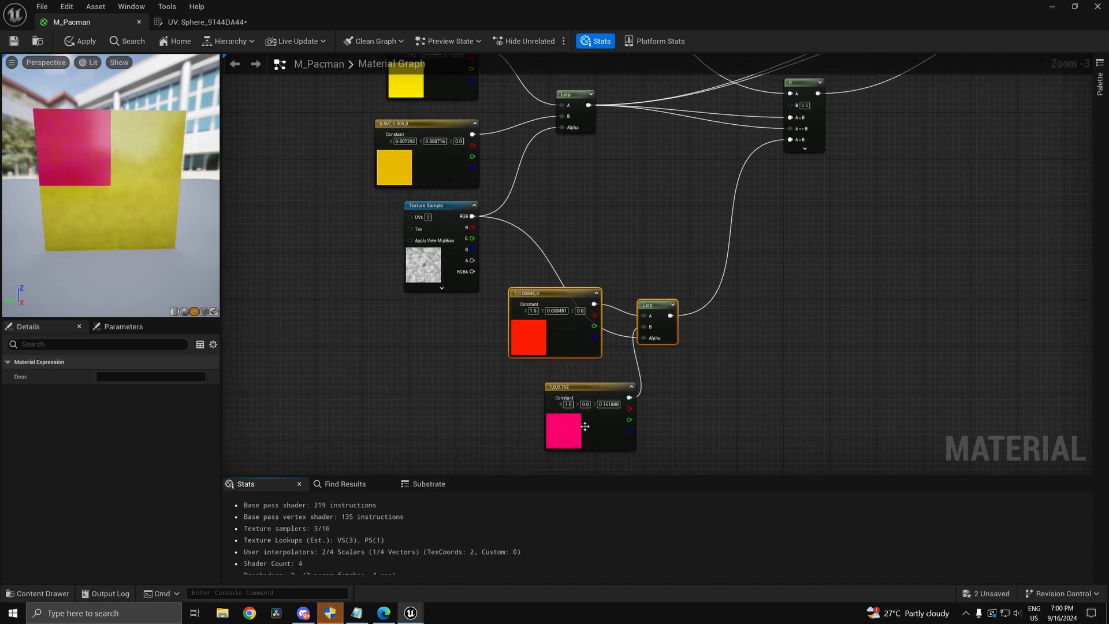
Step: Arrange the pink constant beneath the red one and inspect the mottled preview
{"action": "left_click_drag", "start_coordinate": [585, 427], "coordinate": [547, 350]}
{"action": "left_click_drag", "start_coordinate": [546, 351], "coordinate": [459, 410]}
{"action": "left_click", "coordinate": [613, 404]}
{"action": "left_click_drag", "start_coordinate": [125, 176], "coordinate": [167, 260]}
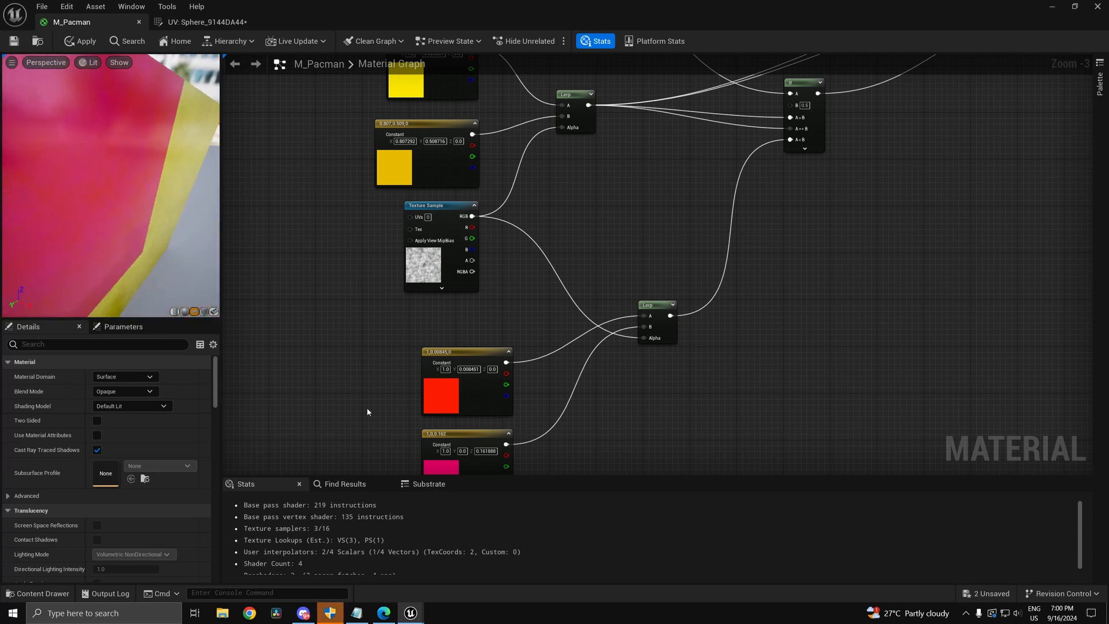
{"action": "scroll", "coordinate": [462, 439], "scroll_direction": "down", "scroll_amount": 1}
Step: Adjust the pink constant toward magenta, then back to hot pink
{"action": "double_click", "coordinate": [454, 432]}
{"action": "left_click_drag", "start_coordinate": [568, 397], "coordinate": [554, 367]}
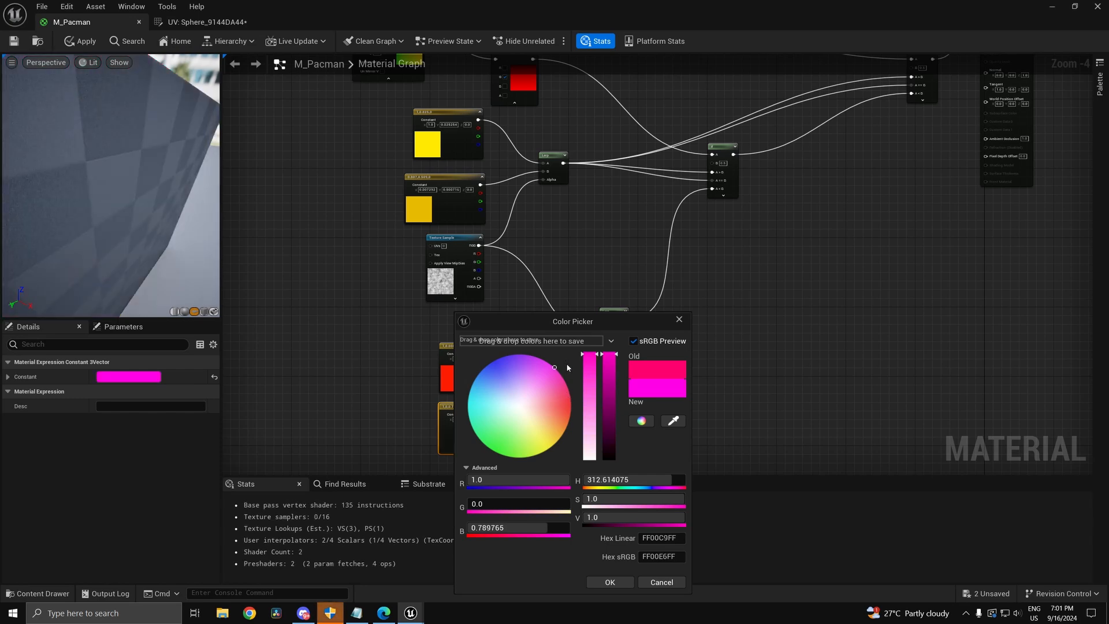
{"action": "left_click_drag", "start_coordinate": [175, 246], "coordinate": [188, 263]}
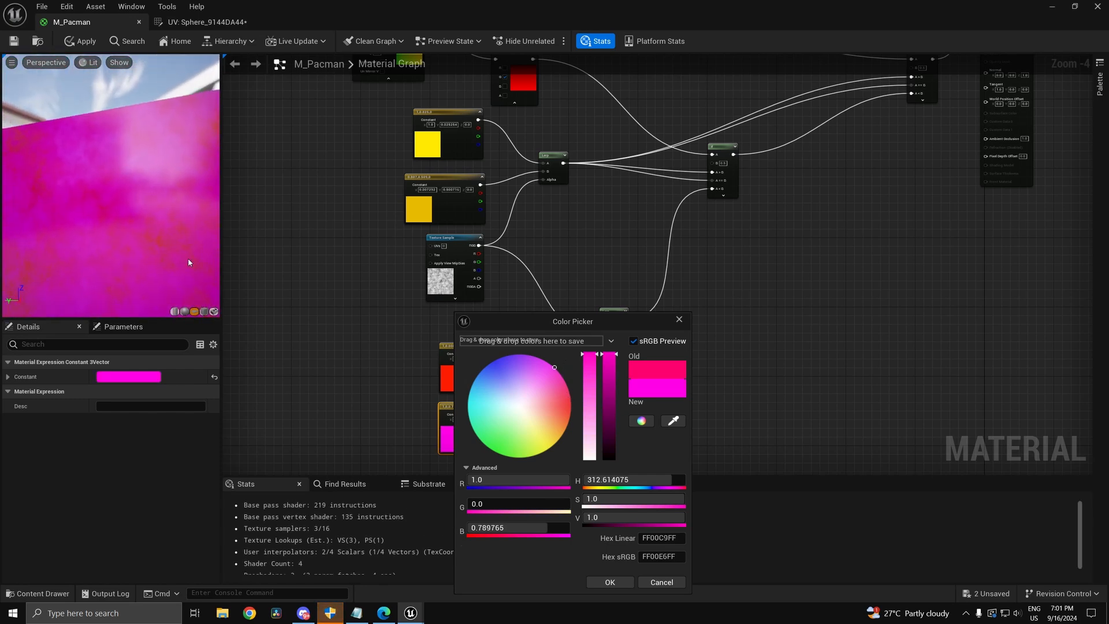
{"action": "left_click_drag", "start_coordinate": [555, 367], "coordinate": [584, 382]}
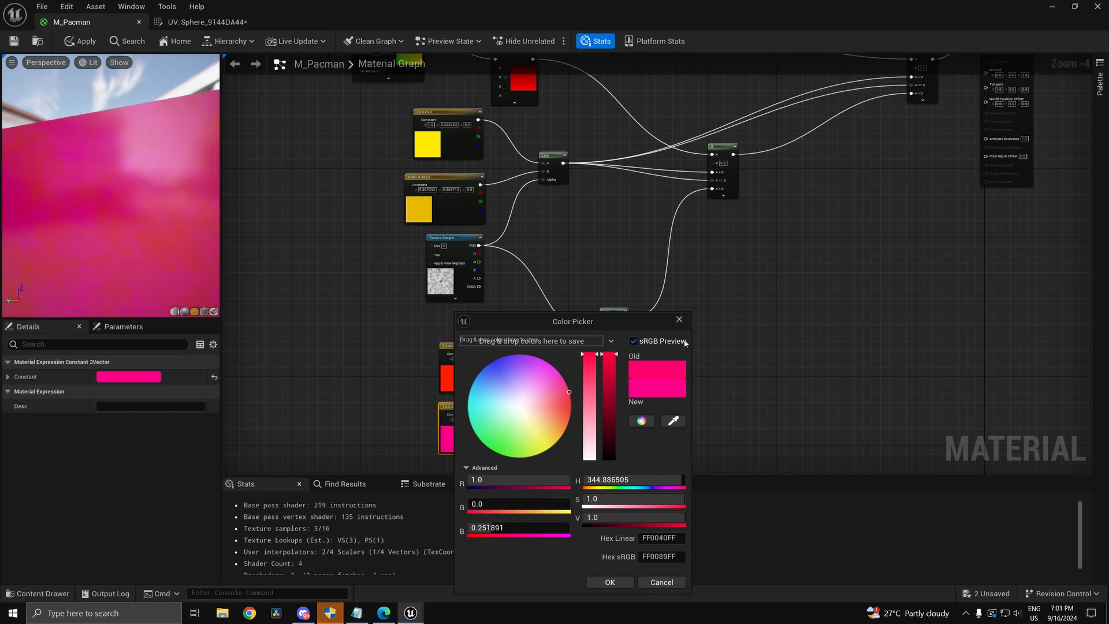
{"action": "left_click", "coordinate": [679, 320]}
{"action": "scroll", "coordinate": [162, 251], "scroll_direction": "down", "scroll_amount": 5}
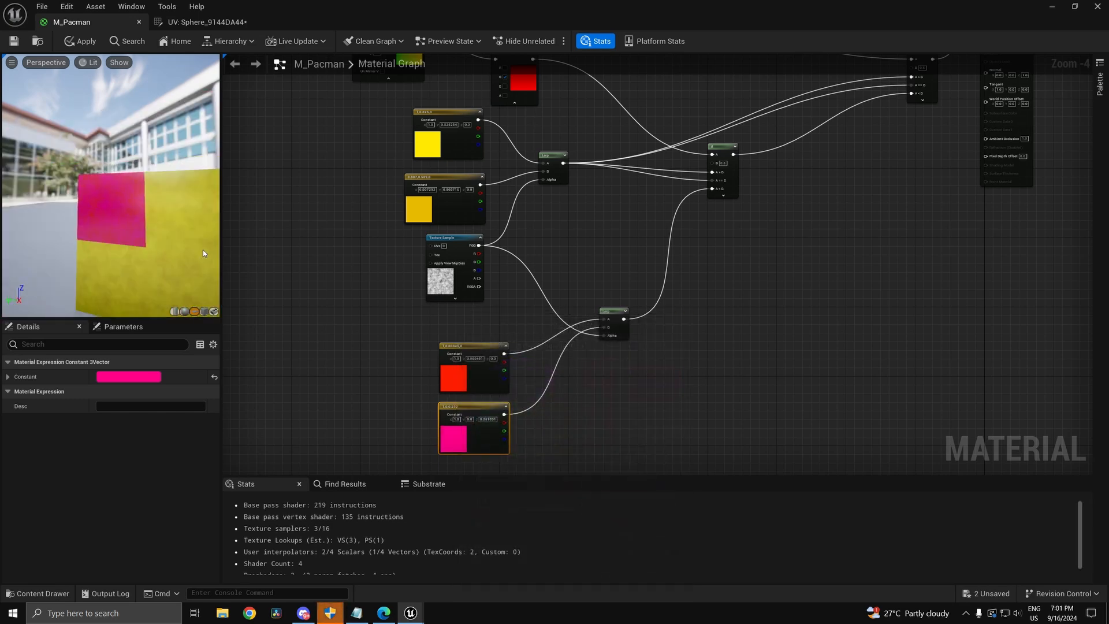
Step: Fine-tune the pink to a deeper rose (1, 0, 0.171532) and apply M_Pacman
{"action": "double_click", "coordinate": [457, 430]}
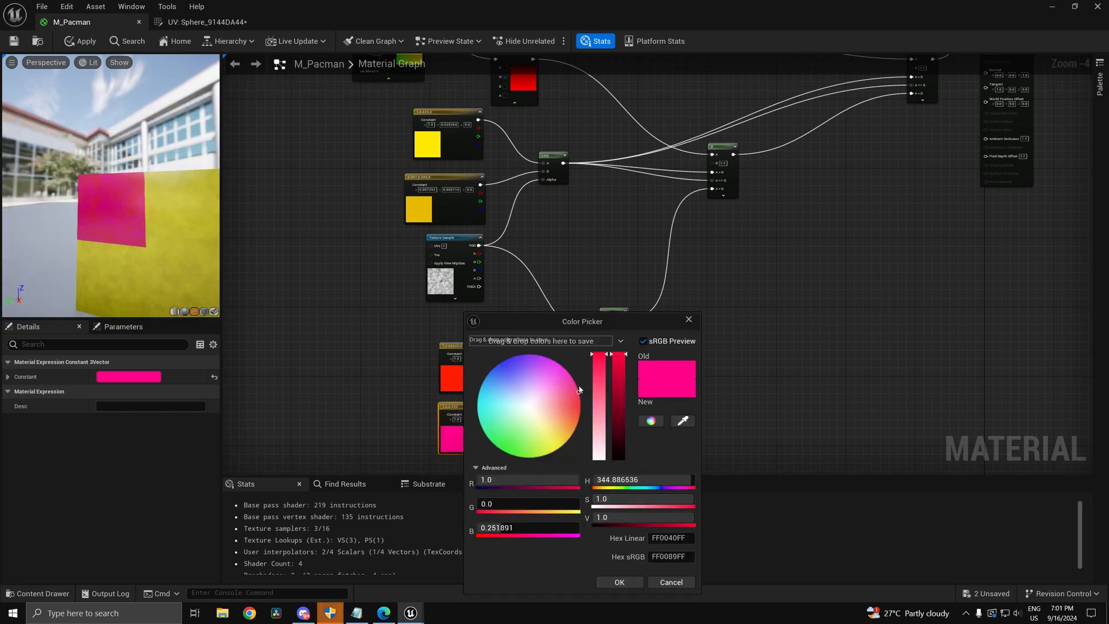
{"action": "left_click_drag", "start_coordinate": [606, 392], "coordinate": [608, 392]}
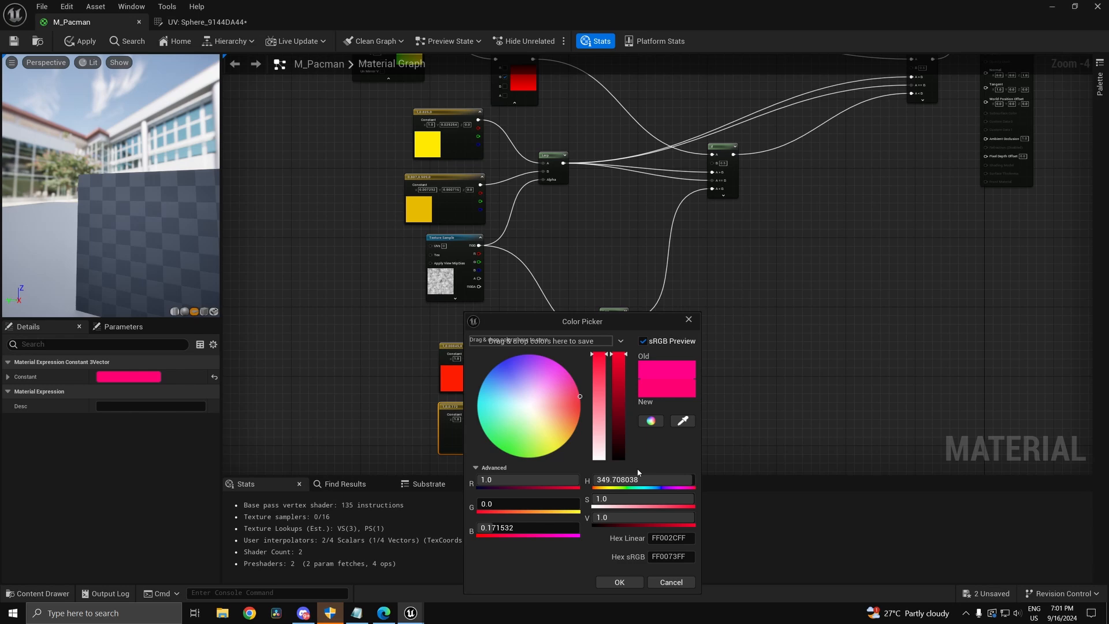
{"action": "left_click", "coordinate": [618, 581]}
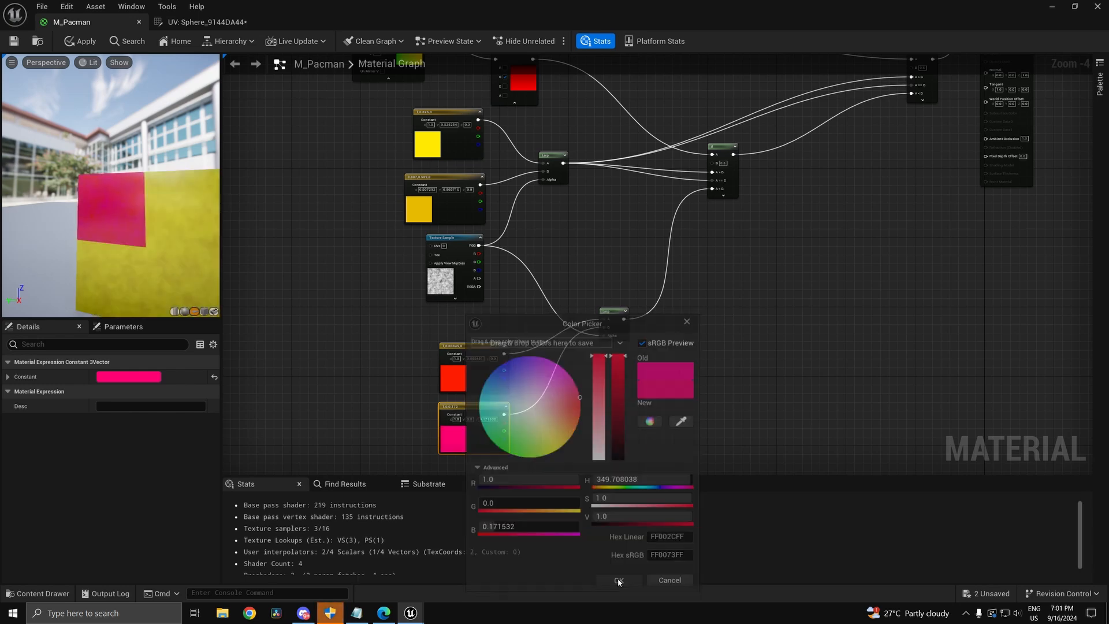
{"action": "left_click", "coordinate": [14, 41]}
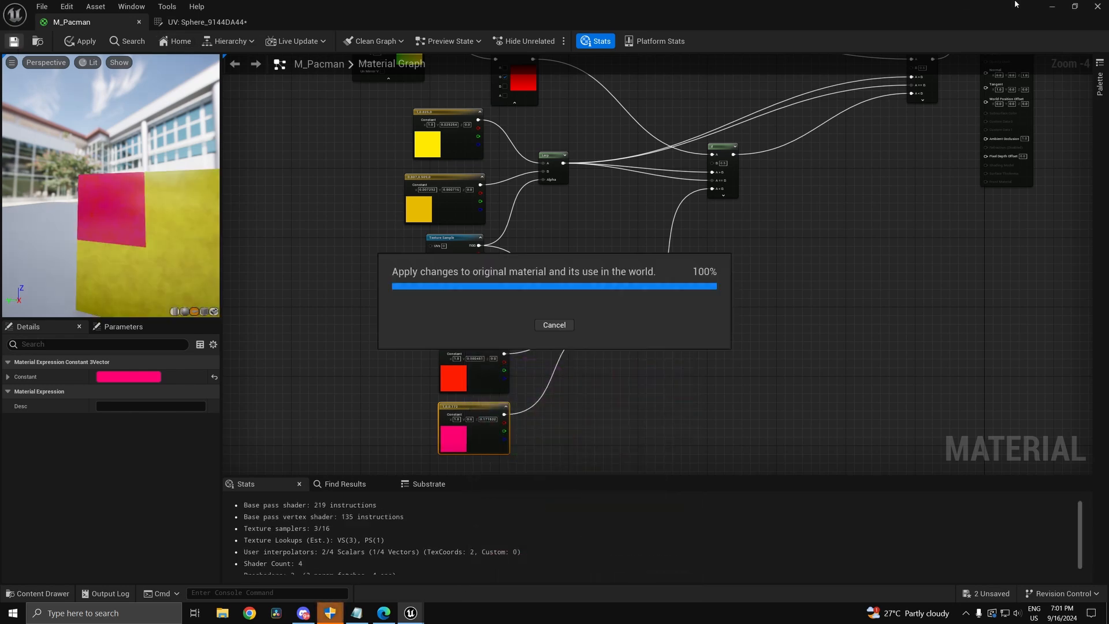
Step: Play-test the level around the yellow Pac-Man dome, then stop and hide the material editor
{"action": "left_click", "coordinate": [1050, 8]}
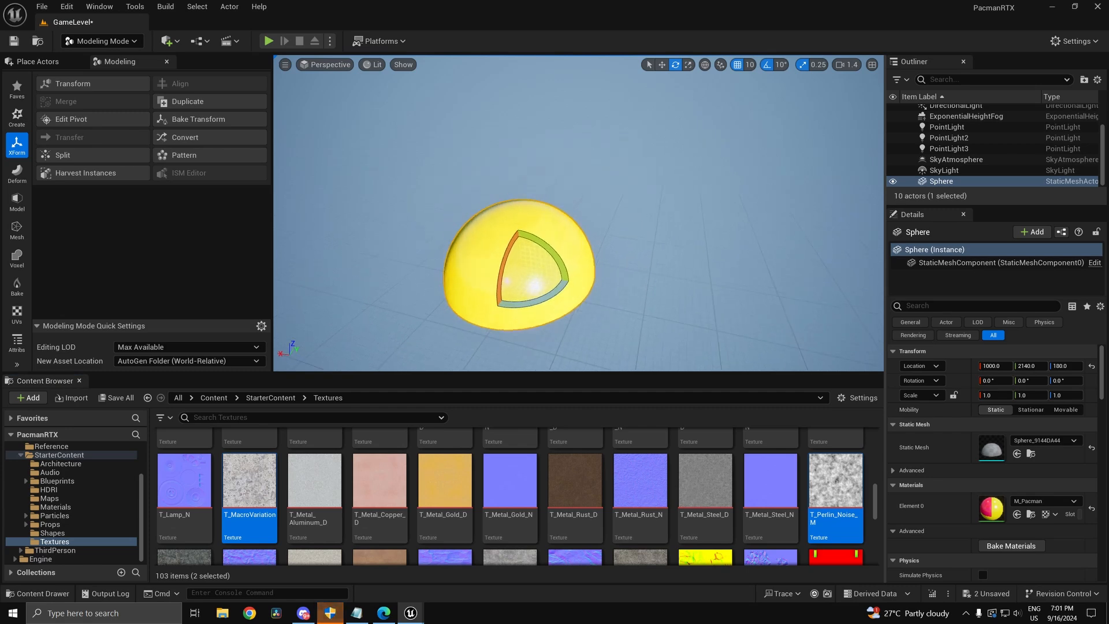
{"action": "right_click_drag", "start_coordinate": [554, 225], "coordinate": [710, 230]}
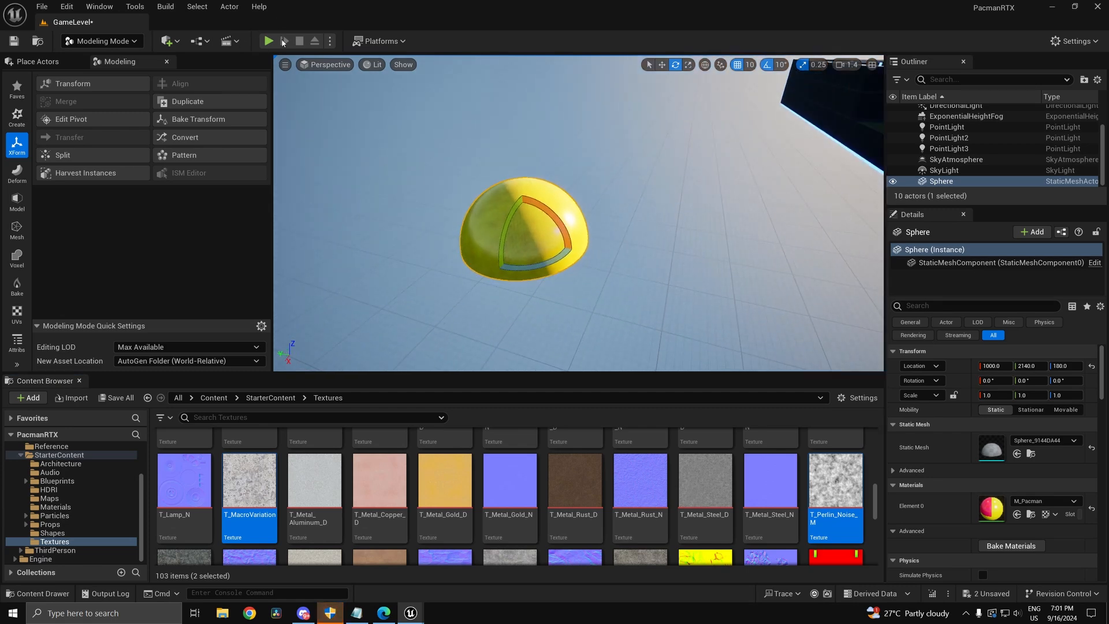
{"action": "key", "text": "alt+p"}
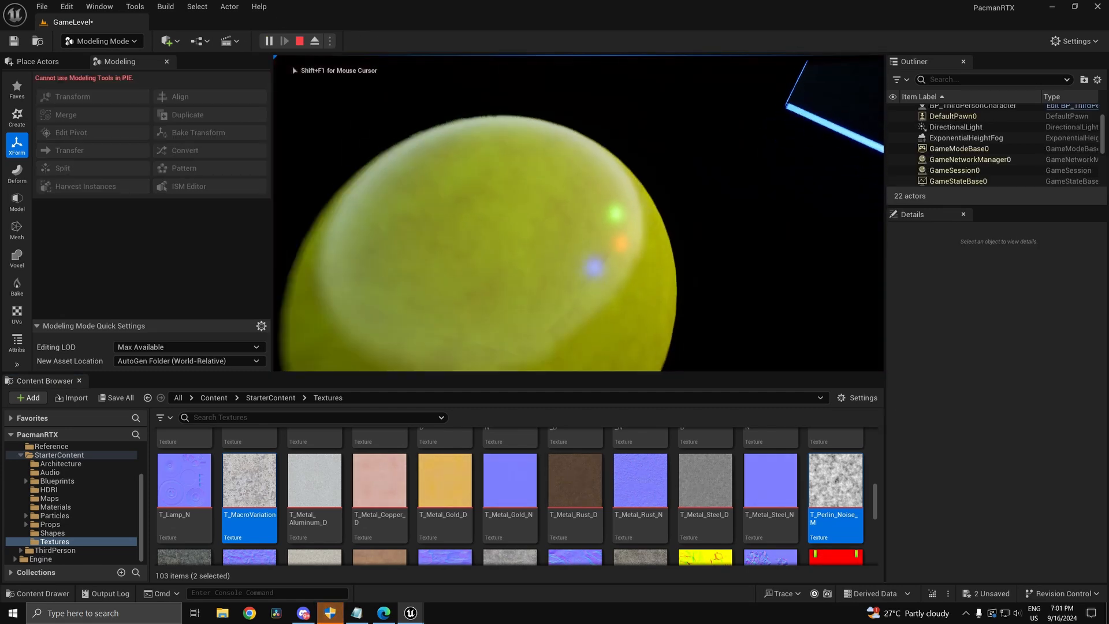
{"action": "key", "text": "w"}
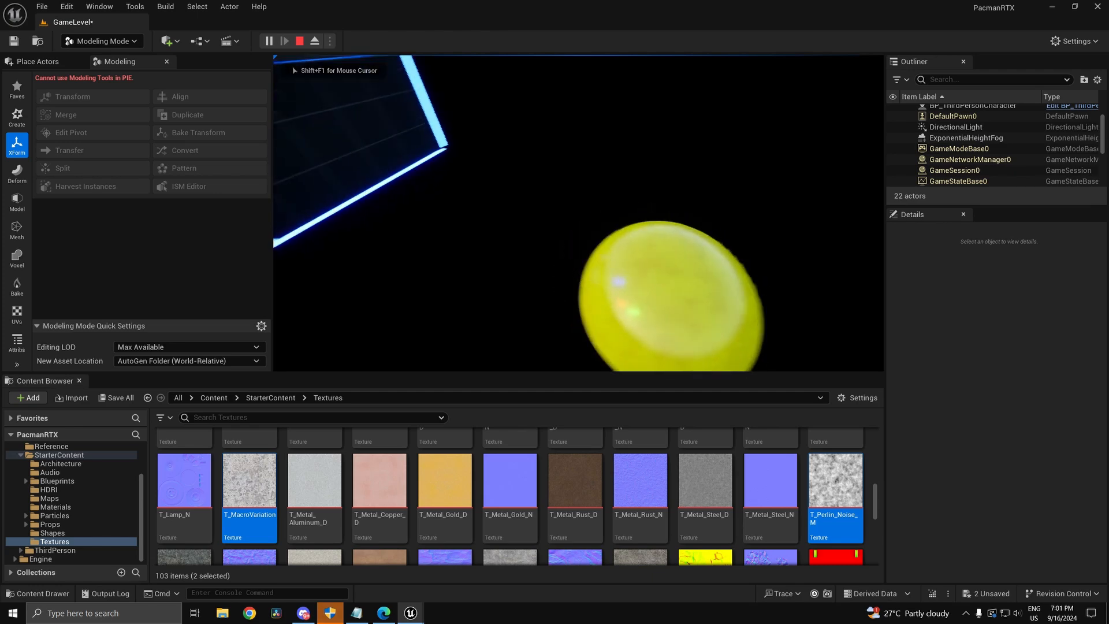
{"action": "key", "text": "s"}
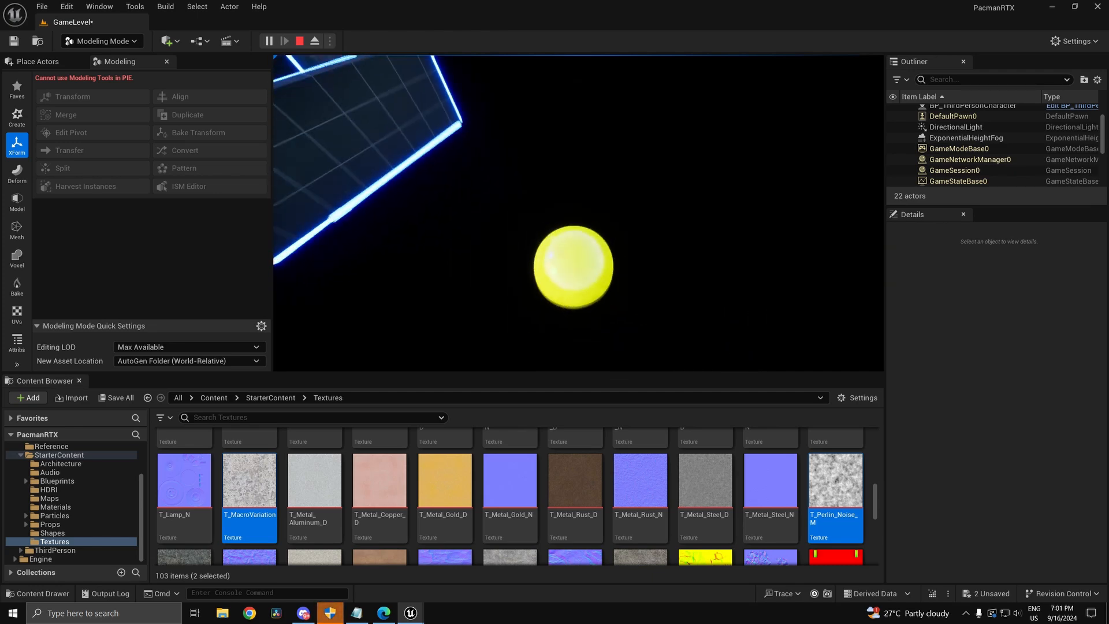
{"action": "key", "text": "Escape"}
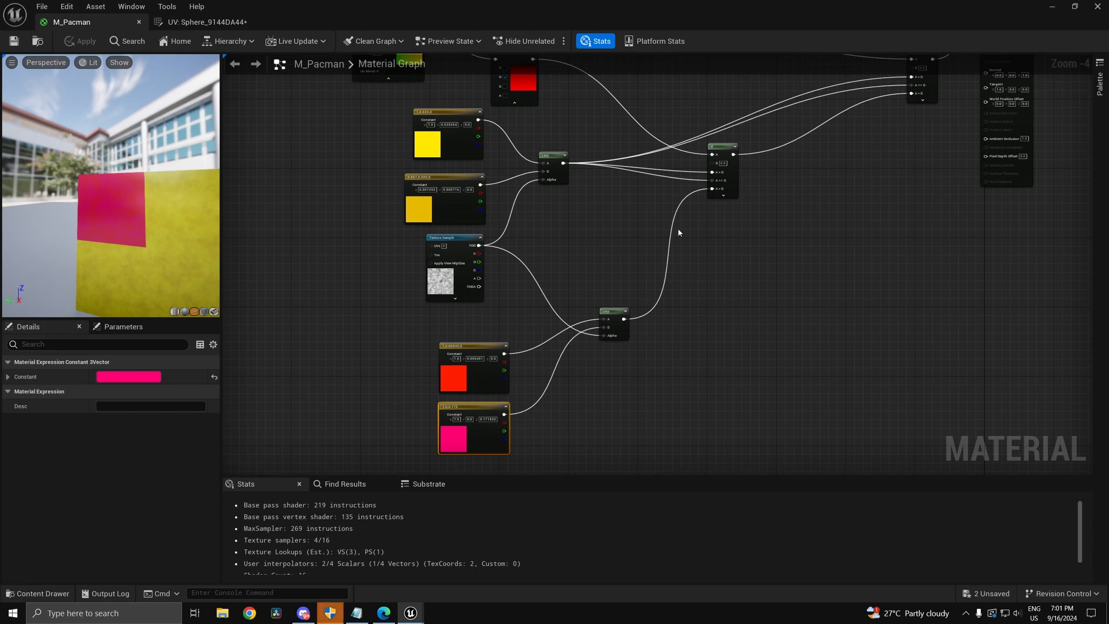
{"action": "right_click_drag", "start_coordinate": [678, 232], "coordinate": [679, 299]}
{"action": "left_click", "coordinate": [1052, 7]}
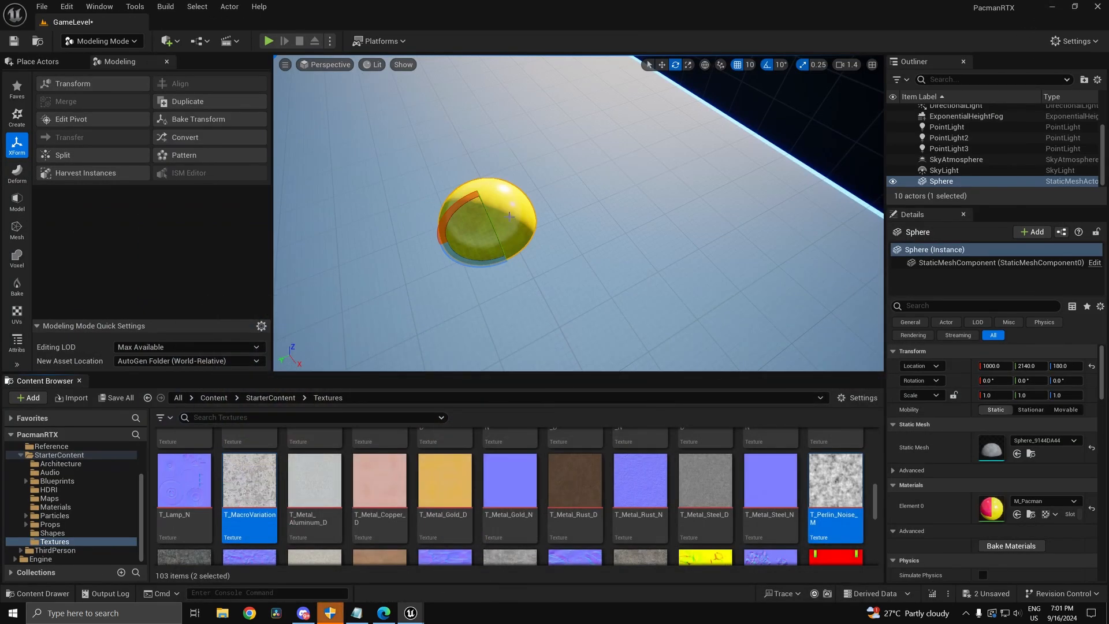
Step: Browse the Modeling tool categories, ending on the Model tools
{"action": "left_click", "coordinate": [213, 398]}
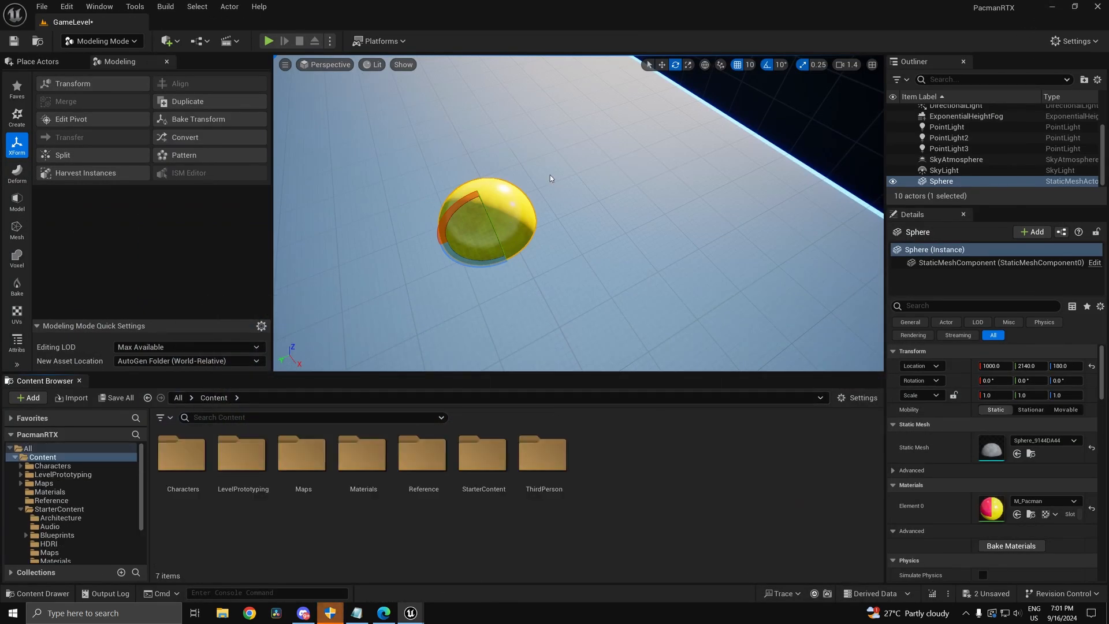
{"action": "right_click_drag", "start_coordinate": [534, 227], "coordinate": [537, 226]}
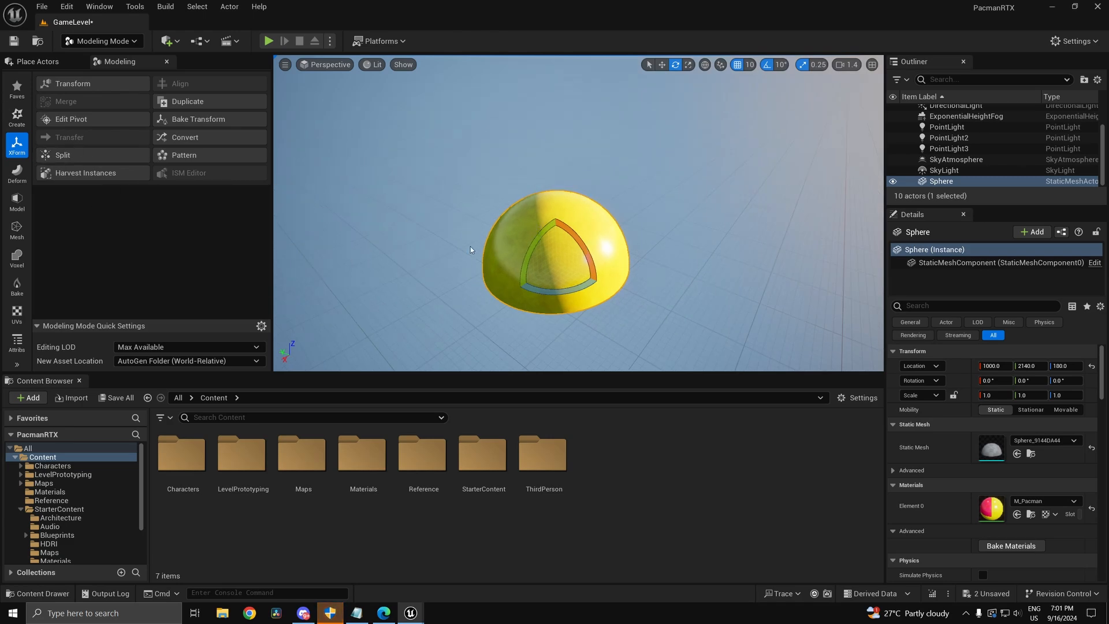
{"action": "left_click", "coordinate": [17, 171]}
{"action": "left_click", "coordinate": [17, 199]}
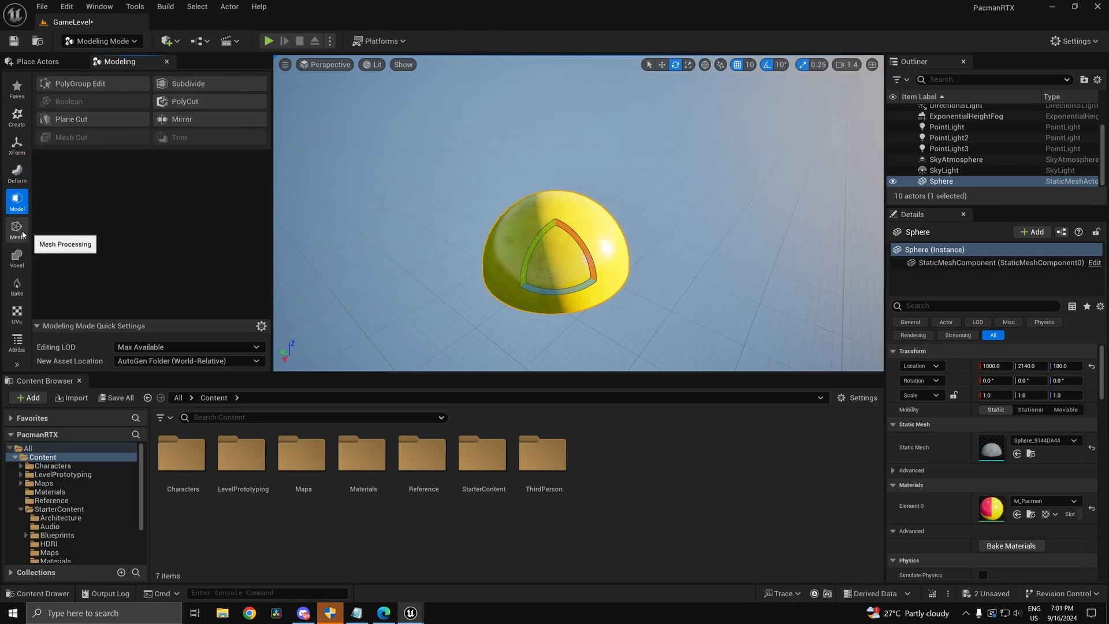
{"action": "left_click", "coordinate": [21, 231]}
{"action": "left_click", "coordinate": [21, 254]}
{"action": "left_click", "coordinate": [20, 231]}
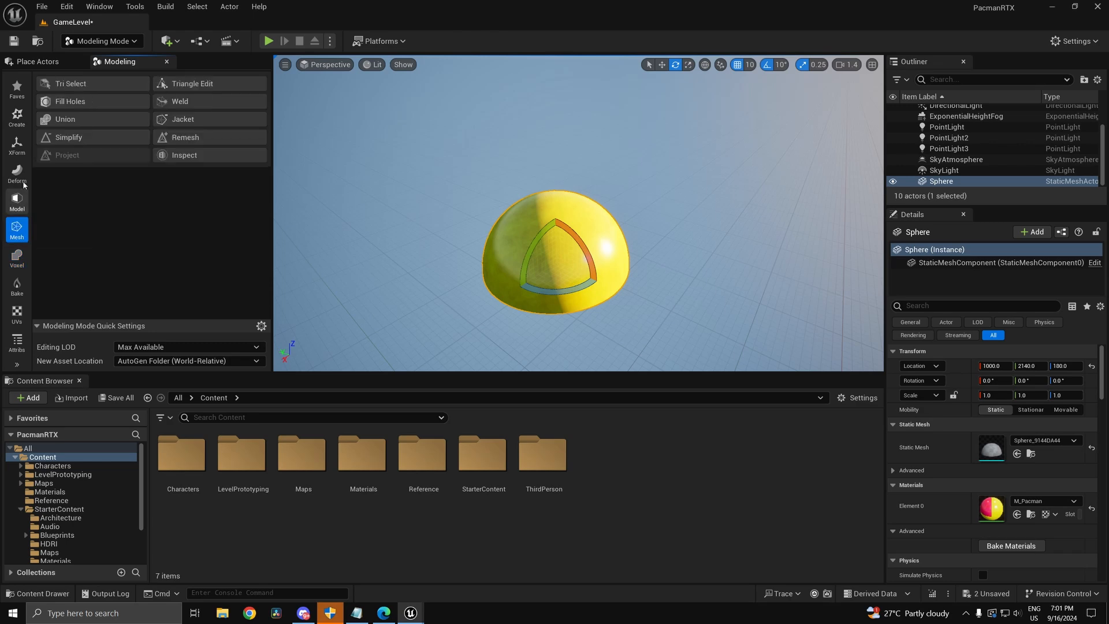
{"action": "left_click", "coordinate": [21, 146]}
{"action": "left_click", "coordinate": [20, 118]}
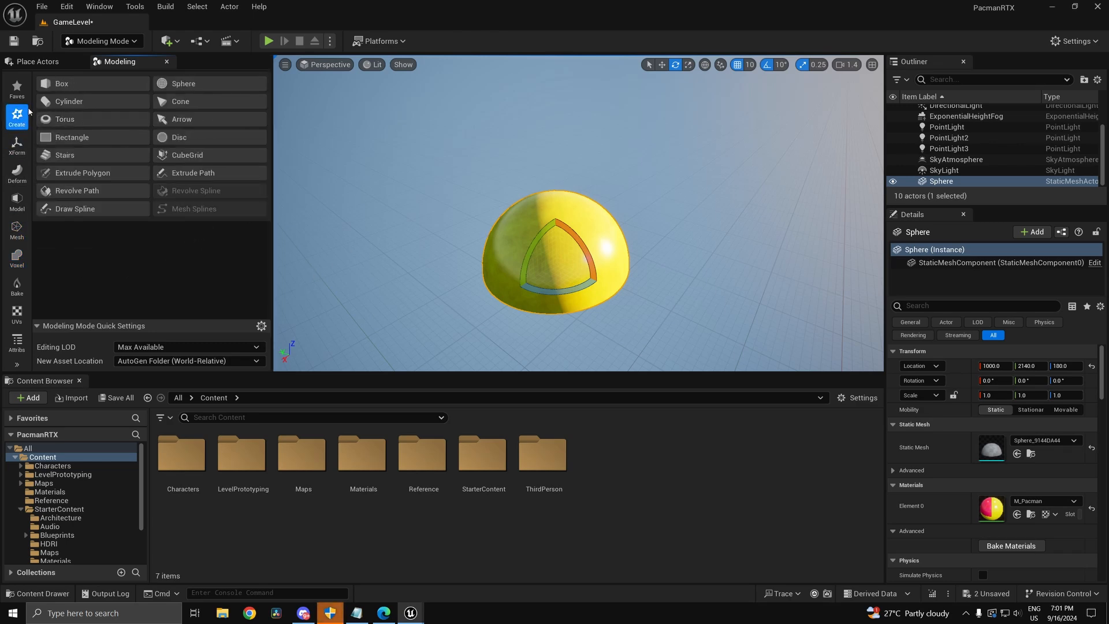
{"action": "left_click", "coordinate": [18, 201]}
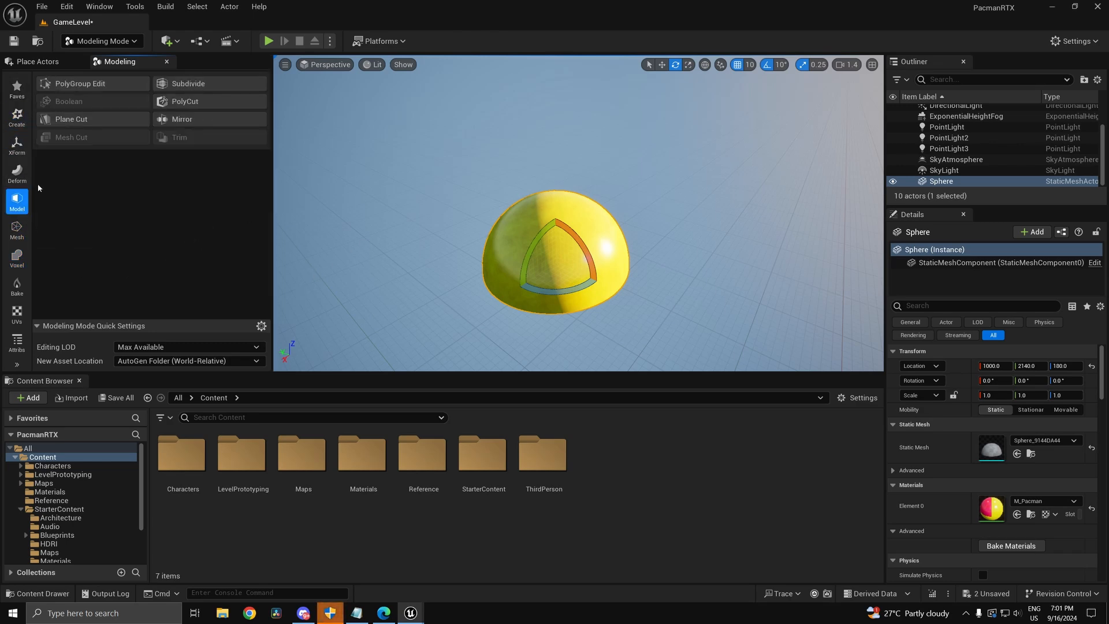
Step: Start PolyGroup Edit on the sphere, then cancel it and switch to the Deform tools
{"action": "left_click", "coordinate": [124, 82]}
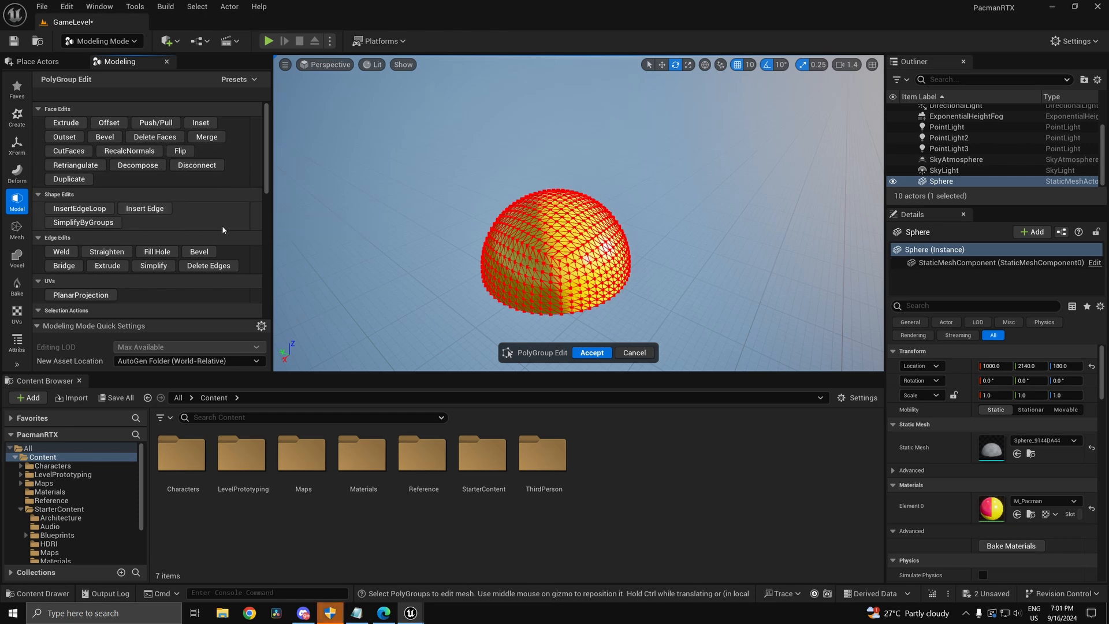
{"action": "right_click_drag", "start_coordinate": [570, 256], "coordinate": [616, 268]}
{"action": "scroll", "coordinate": [205, 230], "scroll_direction": "down", "scroll_amount": 5}
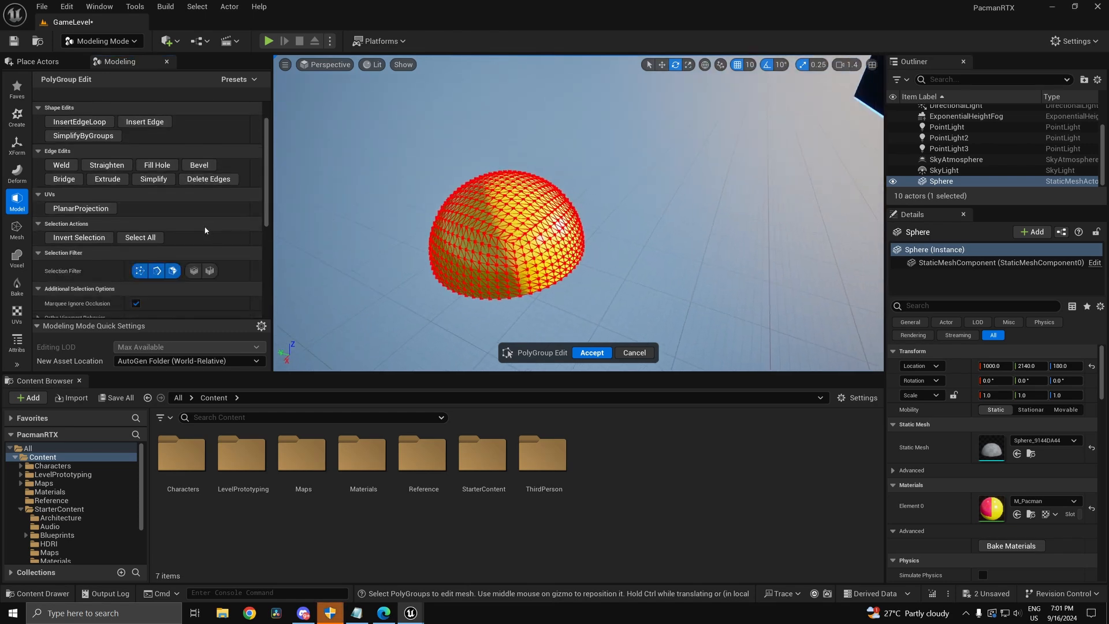
{"action": "scroll", "coordinate": [128, 233], "scroll_direction": "up", "scroll_amount": 1}
{"action": "scroll", "coordinate": [169, 231], "scroll_direction": "up", "scroll_amount": 3}
{"action": "scroll", "coordinate": [168, 230], "scroll_direction": "down", "scroll_amount": 1}
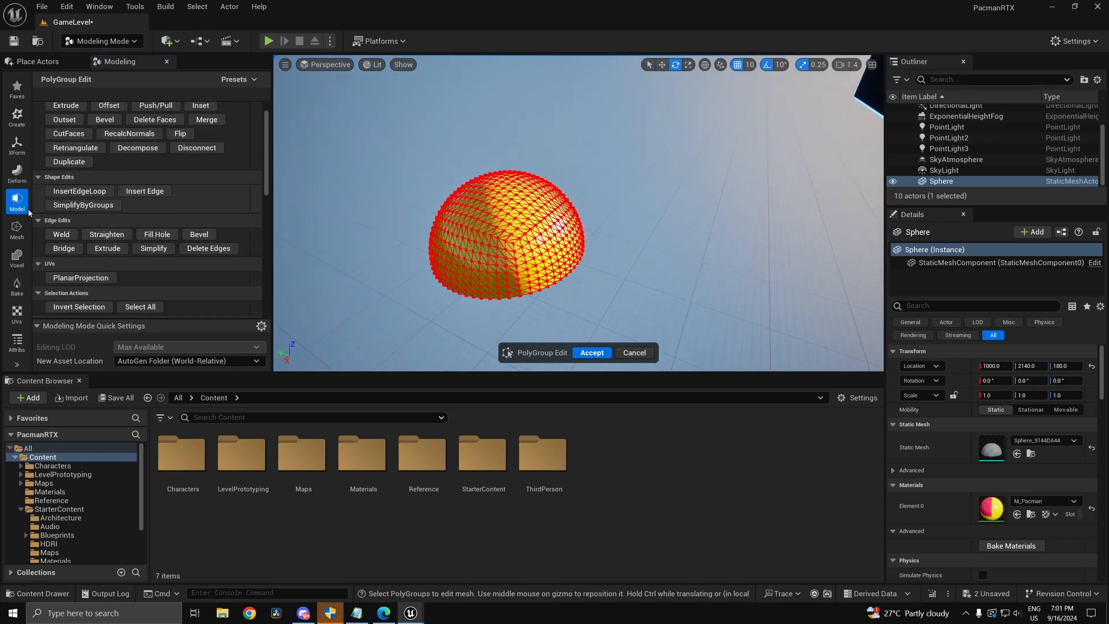
{"action": "left_click", "coordinate": [17, 173]}
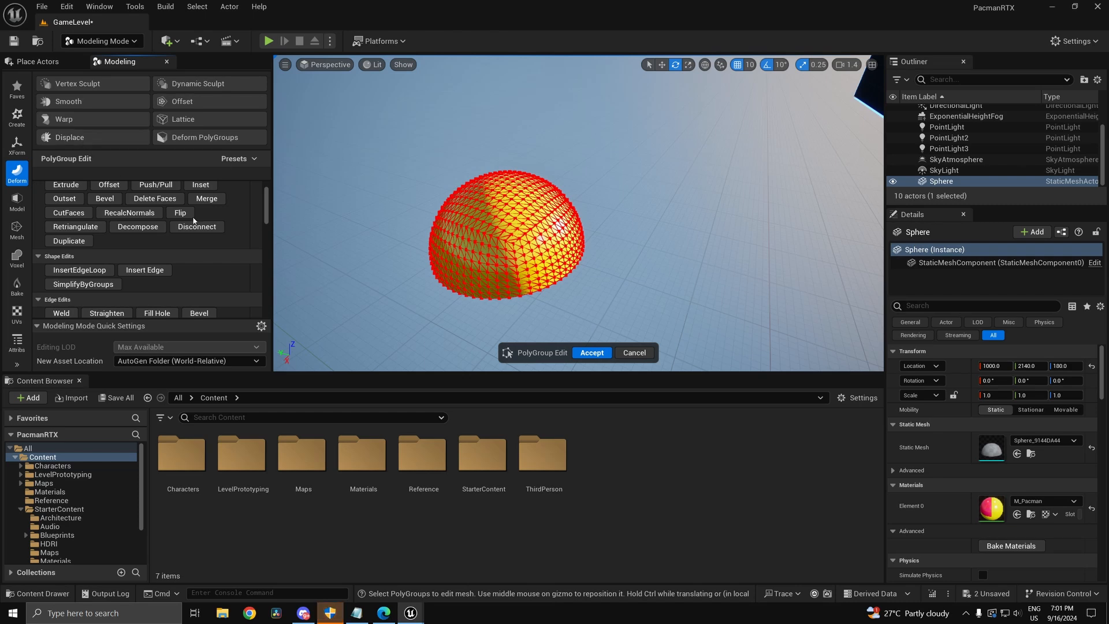
{"action": "left_click", "coordinate": [634, 351]}
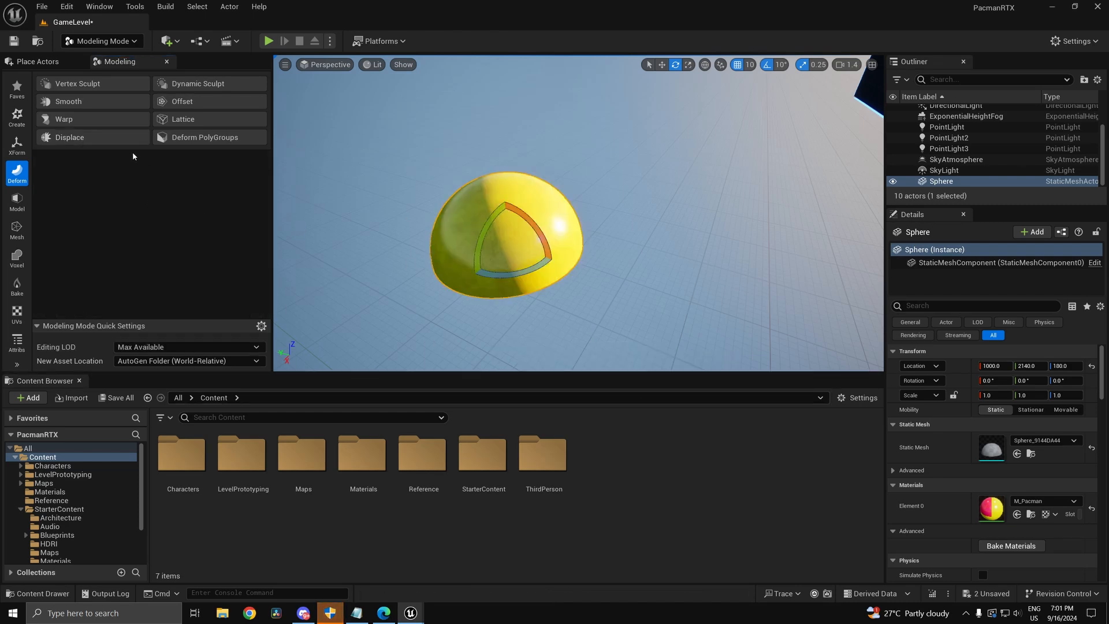
Step: Start a Displace on the sphere with intensity 0.1 and inspect the flat underside
{"action": "left_click", "coordinate": [66, 137]}
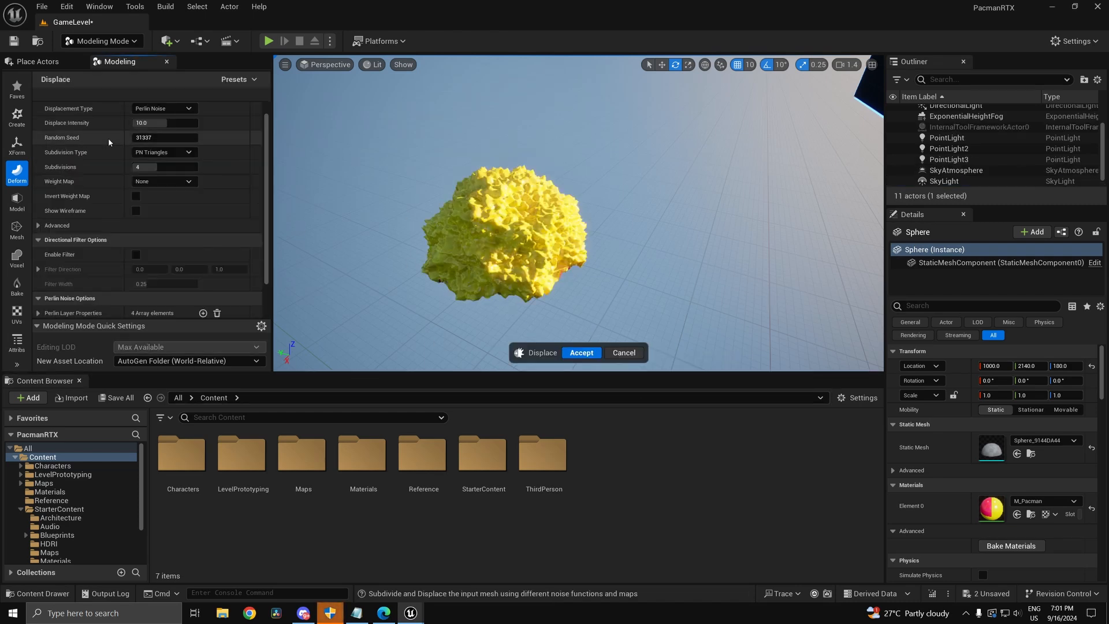
{"action": "mouse_move", "coordinate": [165, 123]}
{"action": "left_mouse_down"}
{"action": "mouse_move", "coordinate": [139, 123]}
{"action": "mouse_move", "coordinate": [158, 123]}
{"action": "left_mouse_up"}
{"action": "left_click", "coordinate": [157, 123]}
{"action": "type", "text": "0.1"}
{"action": "key", "text": "Return"}
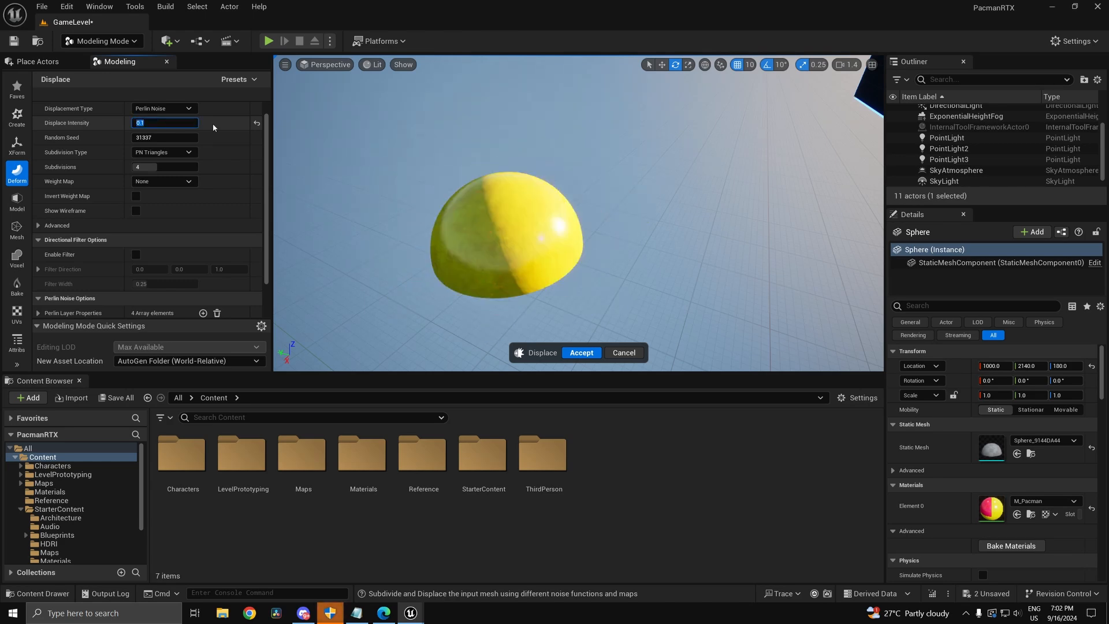
{"action": "scroll", "coordinate": [578, 214], "scroll_direction": "up", "scroll_amount": 5}
{"action": "key", "text": "d"}
{"action": "scroll", "coordinate": [578, 214], "scroll_direction": "down", "scroll_amount": 1}
{"action": "right_click_drag", "start_coordinate": [578, 214], "coordinate": [450, 139]}
{"action": "key", "text": "q"}
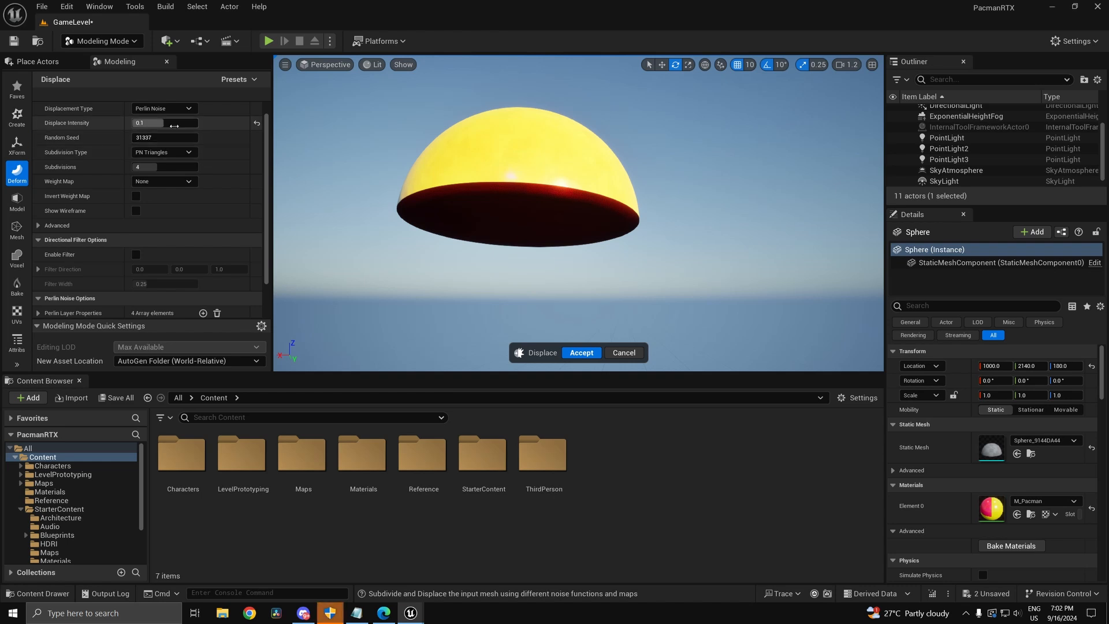
Step: Try stronger Displace Intensity values of 0.2, 0.5 and 0.4 while viewing the dome
{"action": "left_click_drag", "start_coordinate": [168, 123], "coordinate": [190, 122]}
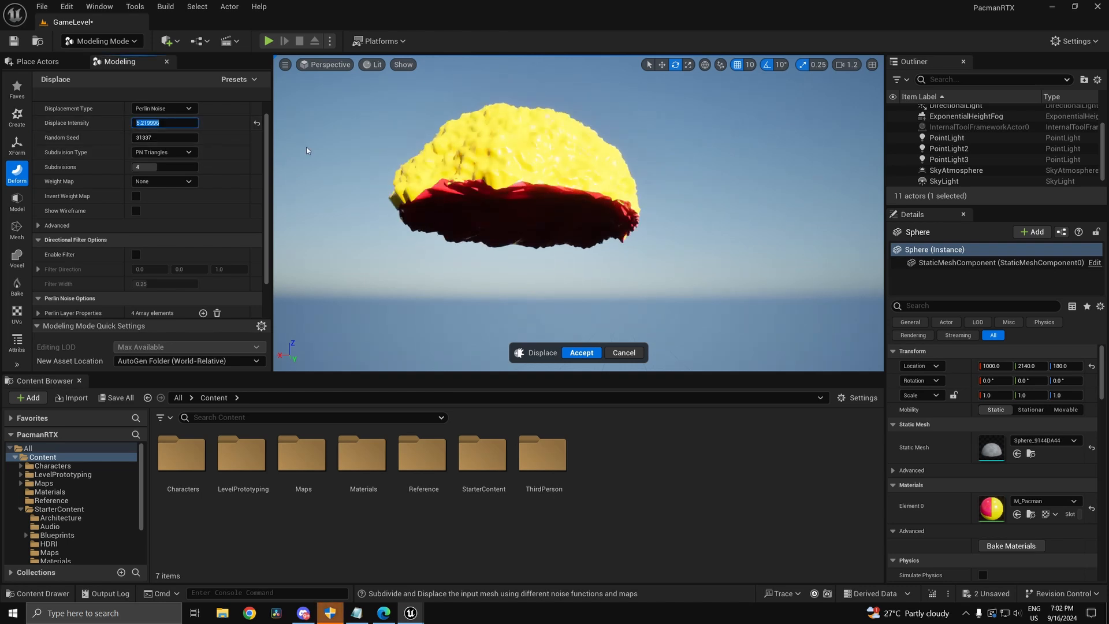
{"action": "type", "text": "0.2"}
{"action": "key", "text": "Return"}
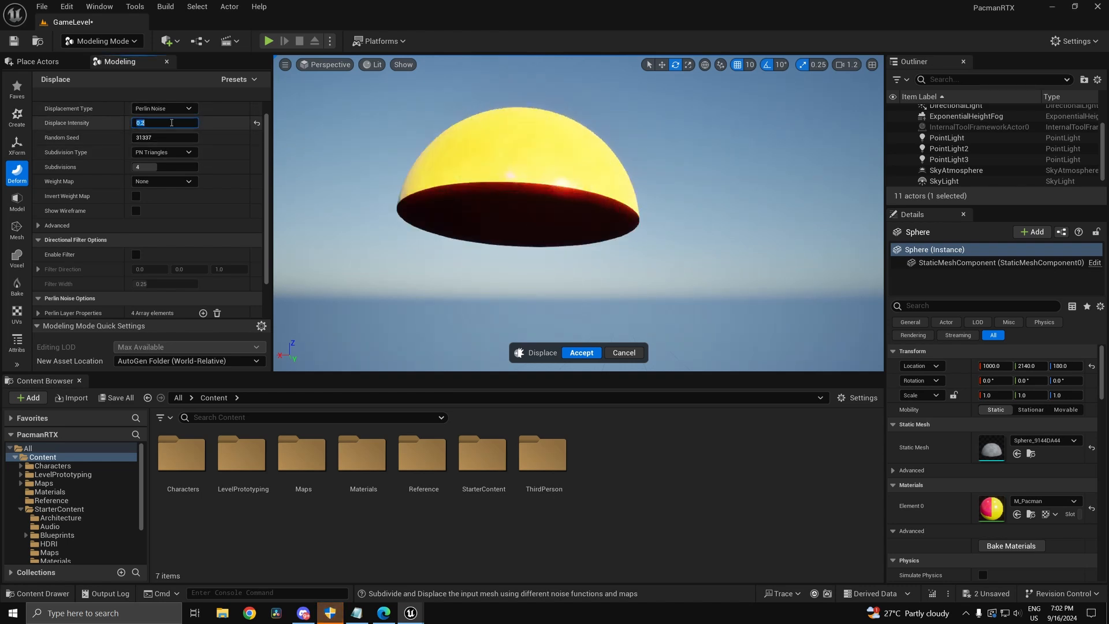
{"action": "left_click", "coordinate": [171, 122]}
{"action": "key", "text": "Return"}
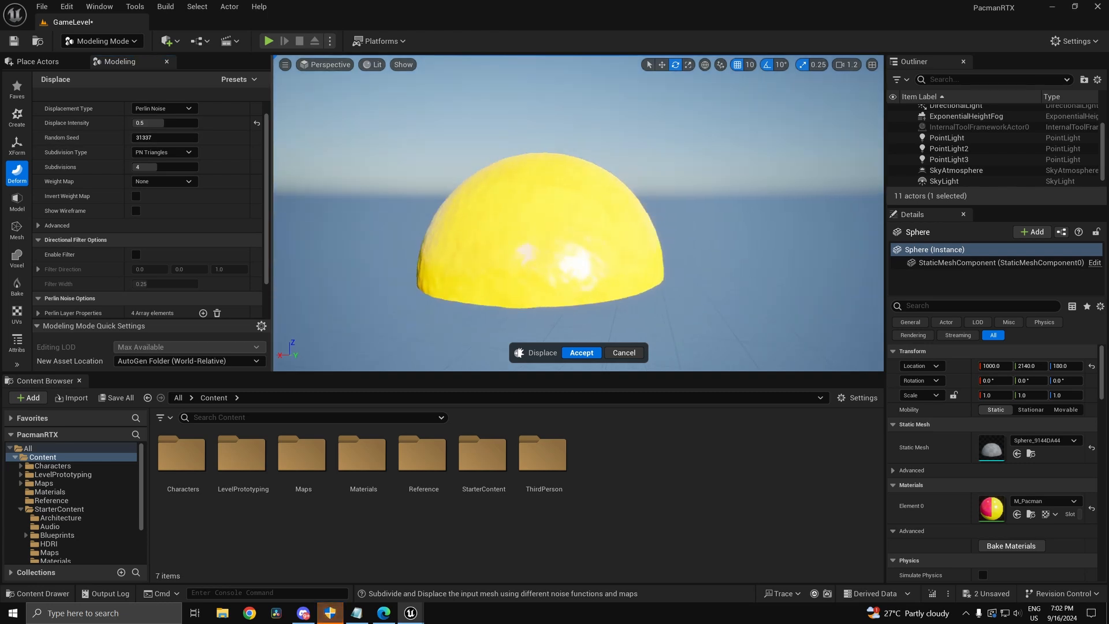
{"action": "mouse_move", "coordinate": [537, 190]}
{"action": "right_mouse_down"}
{"action": "mouse_move", "coordinate": [569, 191]}
{"action": "mouse_move", "coordinate": [559, 188]}
{"action": "right_mouse_up"}
{"action": "key", "text": "a"}
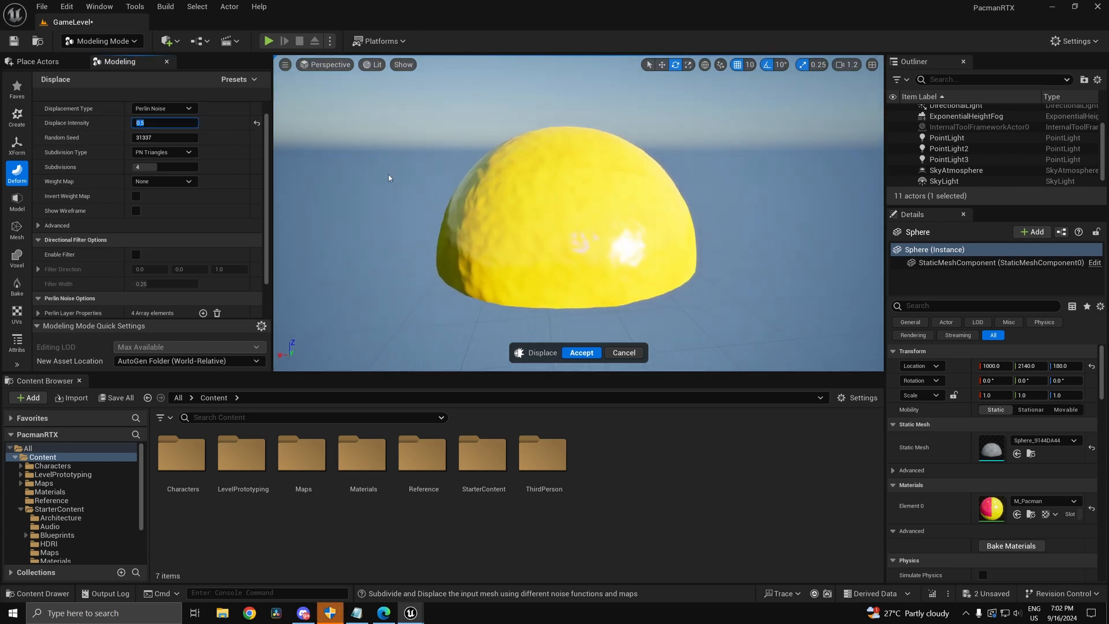
{"action": "type", "text": "0.4"}
{"action": "key", "text": "Return"}
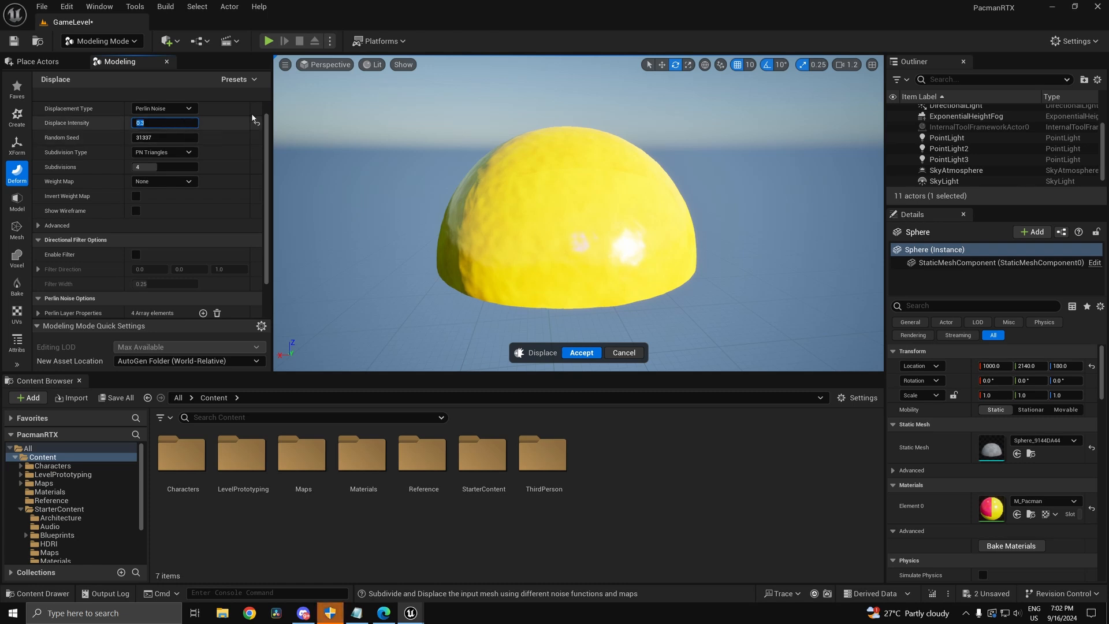
{"action": "key", "text": "e"}
{"action": "right_click_drag", "start_coordinate": [450, 173], "coordinate": [581, 249]}
{"action": "key", "text": "a"}
Step: Settle on a small intensity, accept the Perlin noise displacement, and inspect the lumpy sphere
{"action": "left_click", "coordinate": [171, 123]}
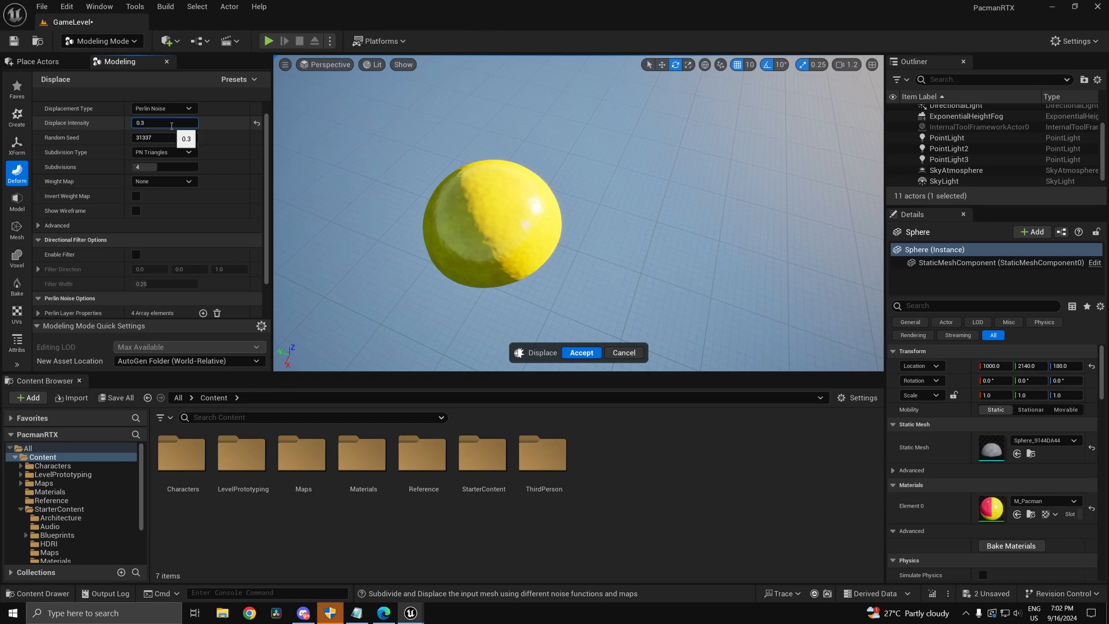
{"action": "type", "text": "0"}
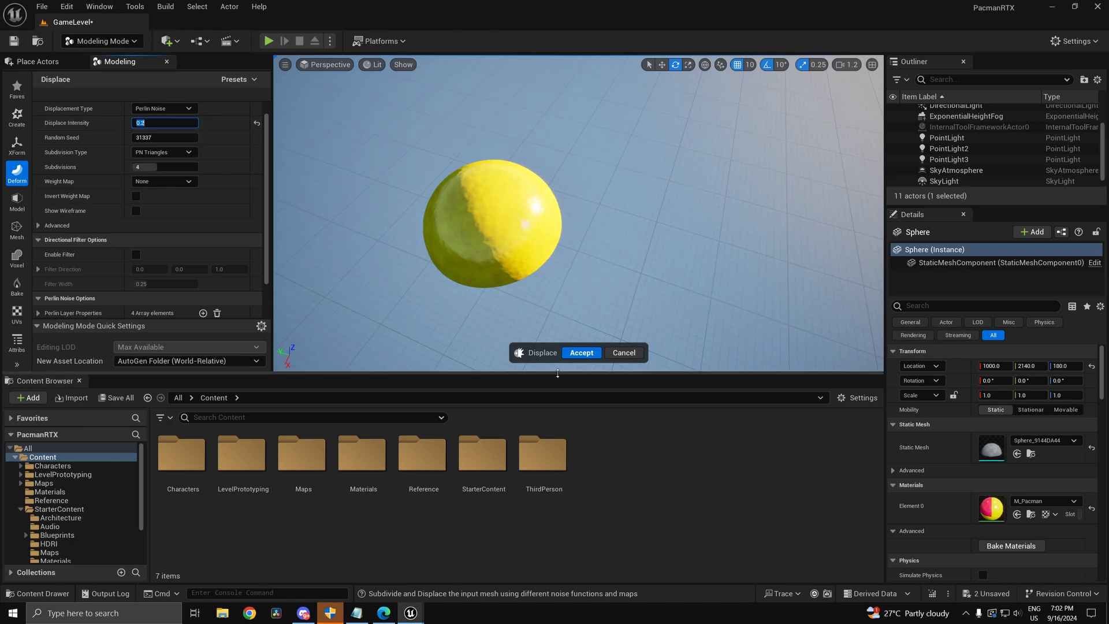
{"action": "left_click", "coordinate": [584, 356]}
{"action": "right_click_drag", "start_coordinate": [575, 272], "coordinate": [521, 254]}
{"action": "key", "text": "w"}
{"action": "key", "text": "s"}
{"action": "key", "text": "w"}
{"action": "key", "text": "s"}
{"action": "key", "text": "a"}
{"action": "key", "text": "d"}
{"action": "key", "text": "w"}
{"action": "key", "text": "d"}
{"action": "scroll", "coordinate": [534, 248], "scroll_direction": "down", "scroll_amount": 1}
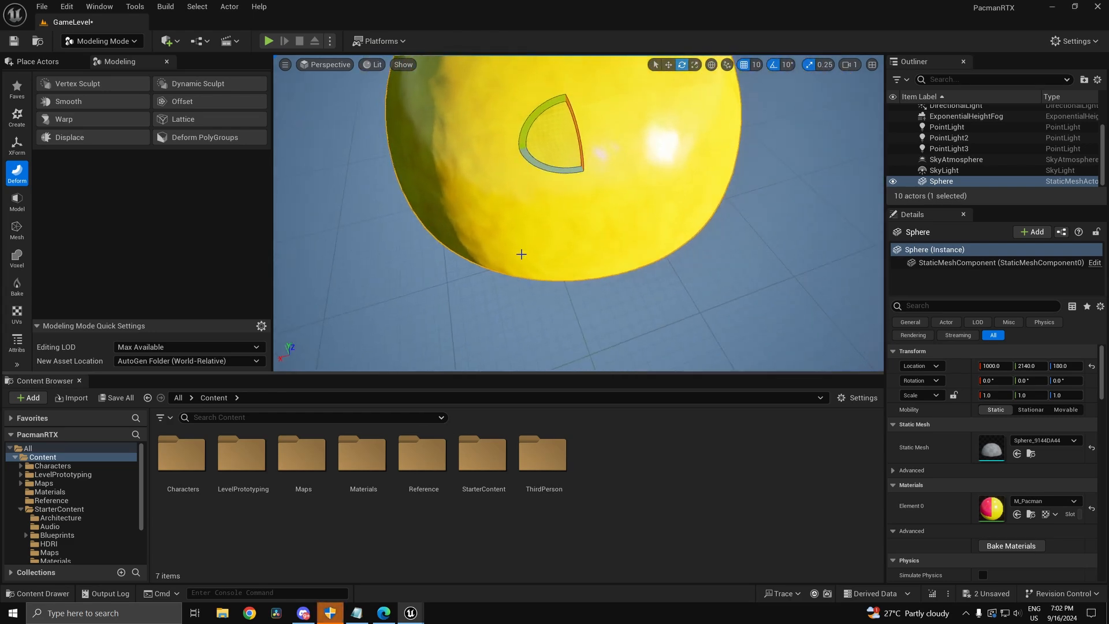
Step: Alt-drag the rotation gizmo to create Sphere2, a copy tilted to -40° pitch
{"action": "key", "text": "s"}
{"action": "right_click_drag", "start_coordinate": [440, 210], "coordinate": [476, 233]}
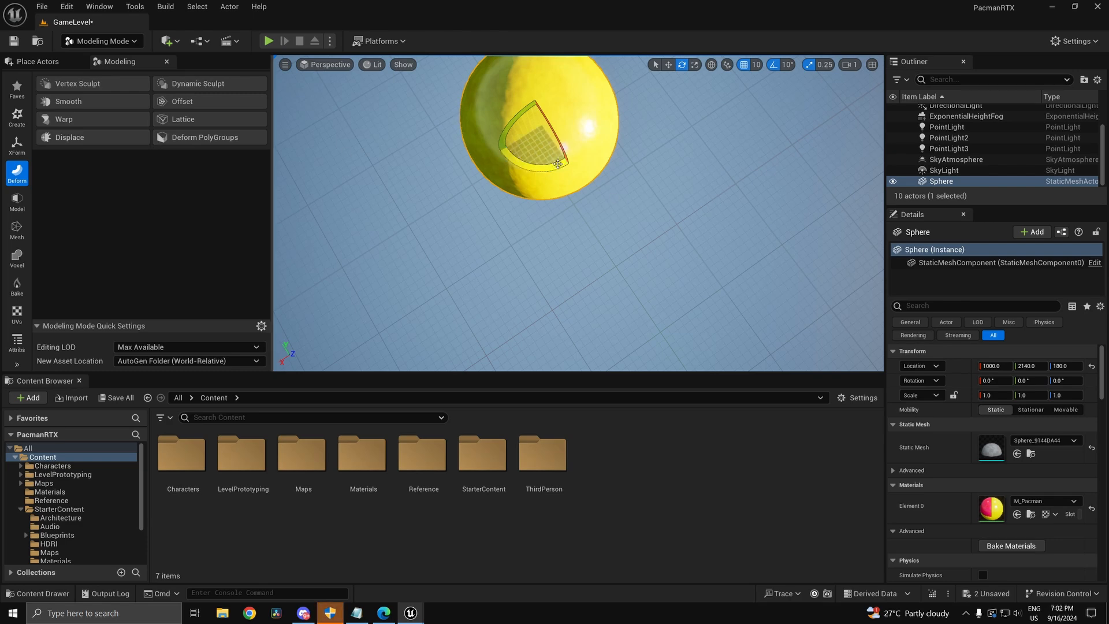
{"action": "right_click_drag", "start_coordinate": [557, 164], "coordinate": [574, 164]}
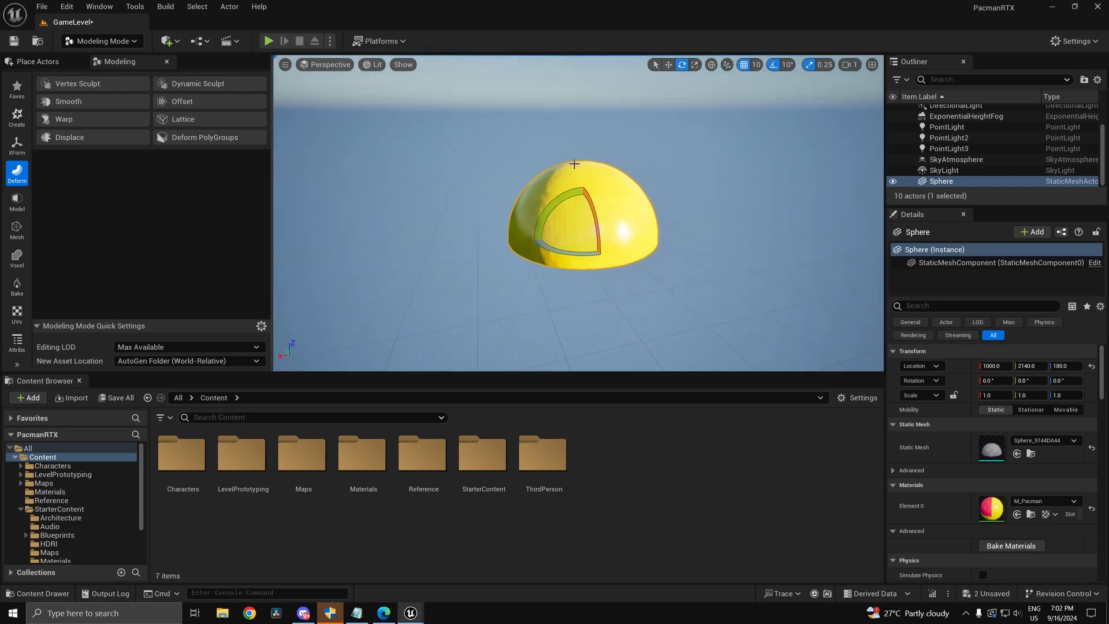
{"action": "left_click_drag", "start_coordinate": [602, 201], "coordinate": [617, 261], "text": "alt"}
{"action": "key", "text": "d"}
{"action": "mouse_move", "coordinate": [703, 214]}
{"action": "right_mouse_down"}
{"action": "mouse_move", "coordinate": [676, 227]}
{"action": "mouse_move", "coordinate": [702, 214]}
{"action": "right_mouse_up"}
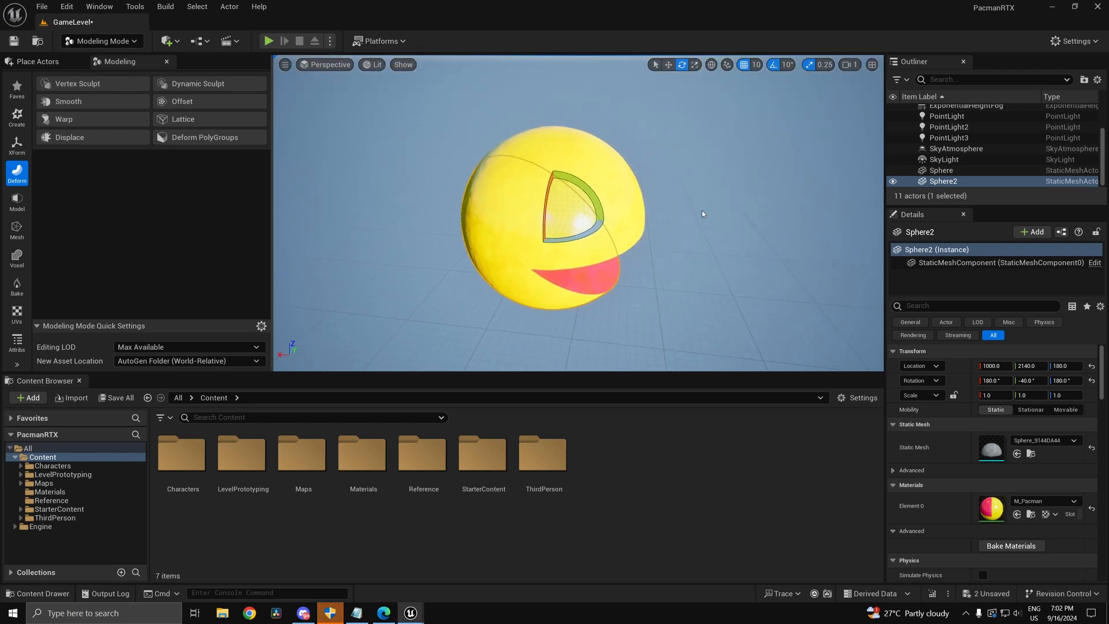
Step: Tilt the original Sphere to -20° pitch and view the open mouth
{"action": "left_click", "coordinate": [618, 197]}
{"action": "mouse_move", "coordinate": [587, 192]}
{"action": "left_mouse_down"}
{"action": "mouse_move", "coordinate": [571, 174]}
{"action": "mouse_move", "coordinate": [586, 191]}
{"action": "left_mouse_up"}
{"action": "right_click_drag", "start_coordinate": [586, 191], "coordinate": [612, 222]}
{"action": "key", "text": "e"}
{"action": "key", "text": "d"}
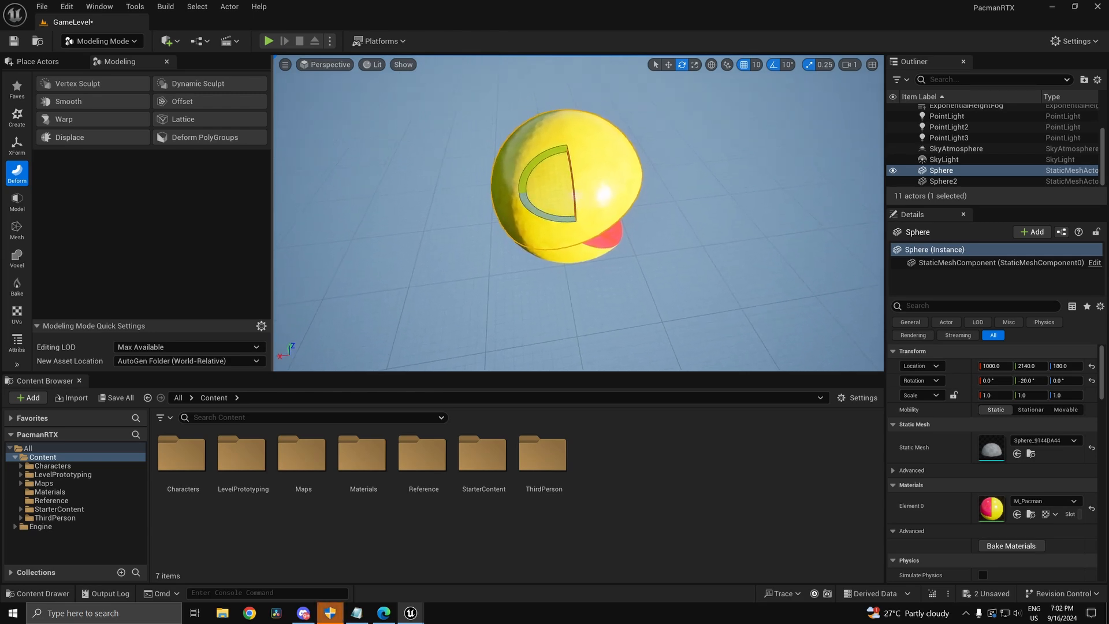